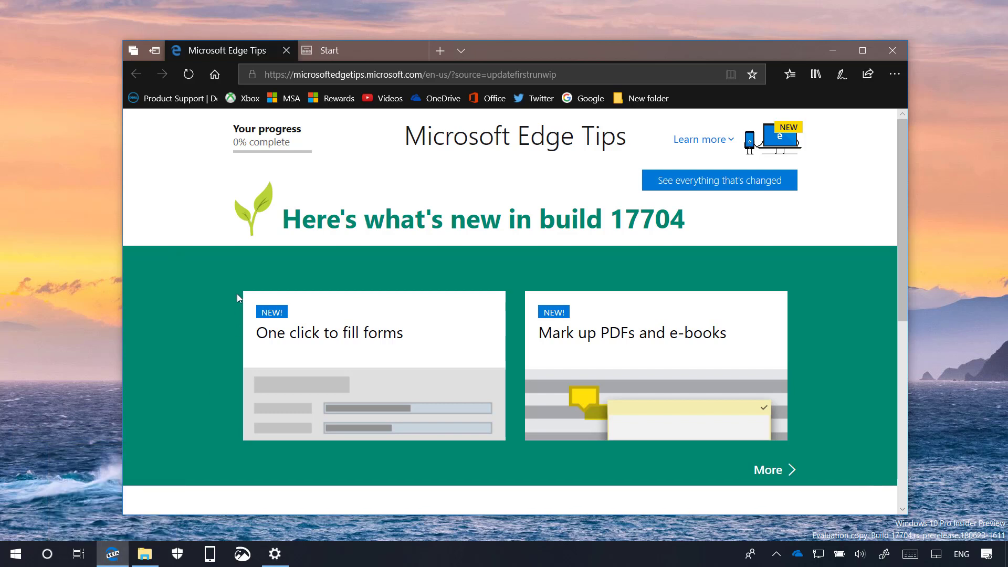
Step: Open two new blank tabs in Edge and switch to the first one
key("ctrl+t")
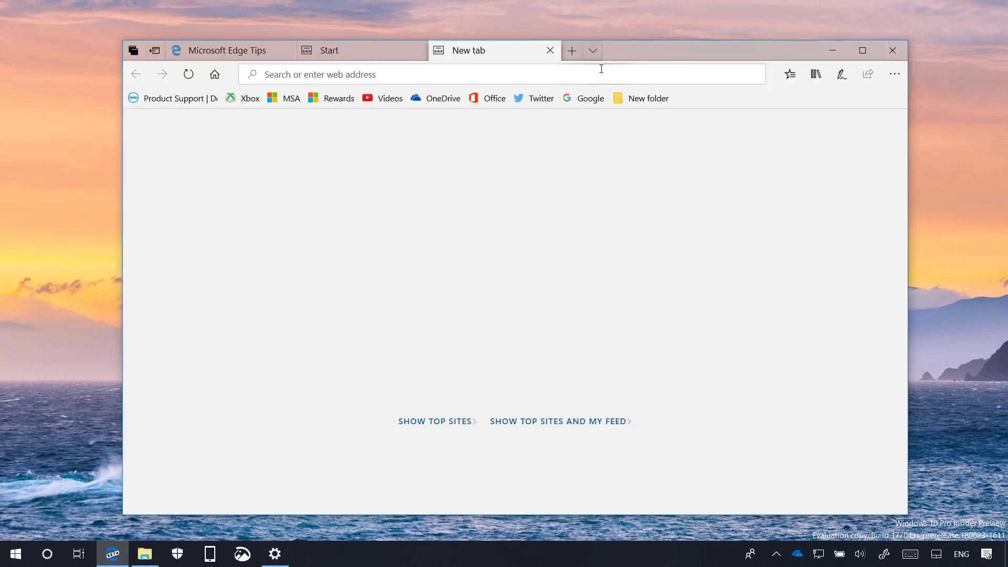
left_click(577, 55)
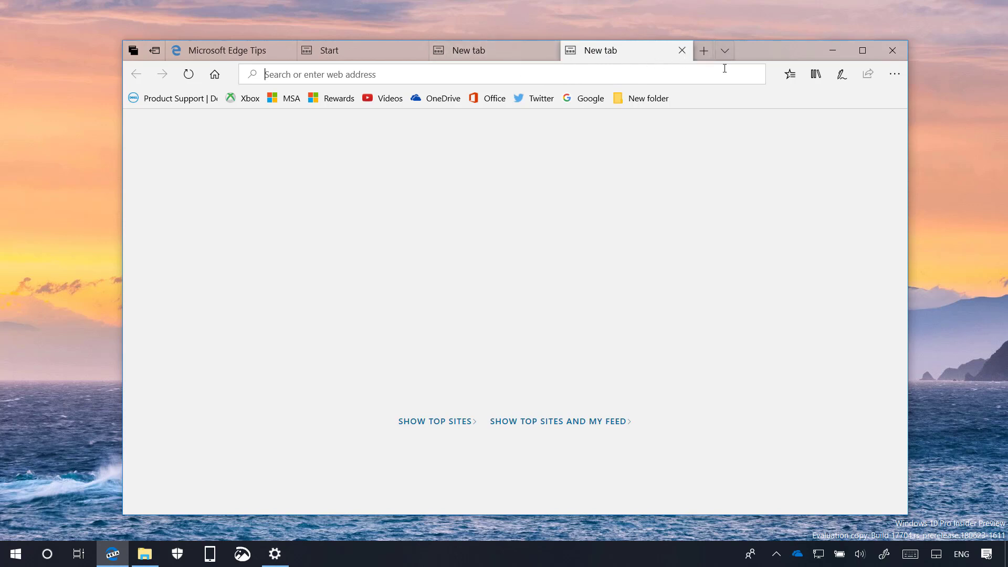
left_click(506, 55)
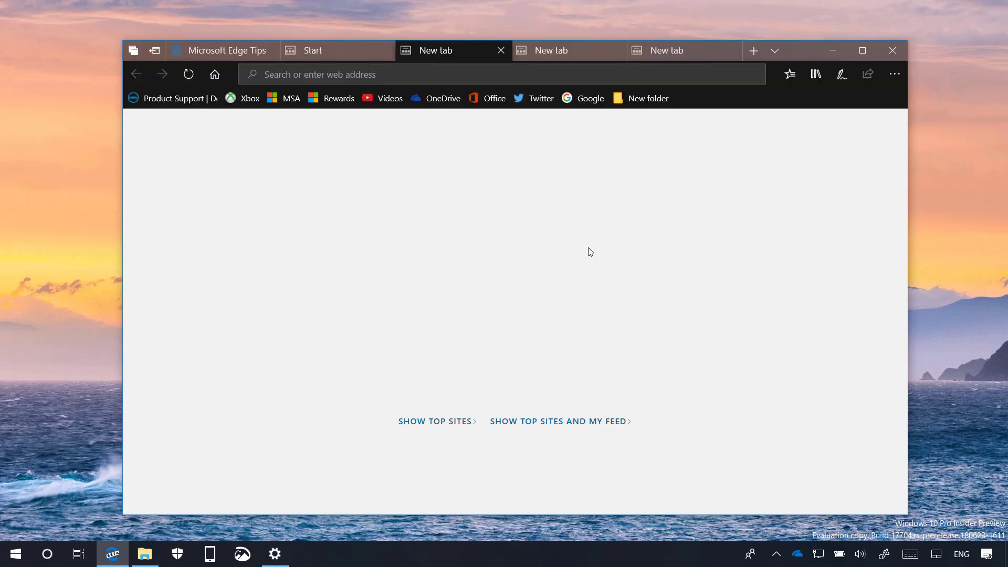
Step: Remove Books and Add notes from the Edge toolbar and add Reading list
left_click(895, 75)
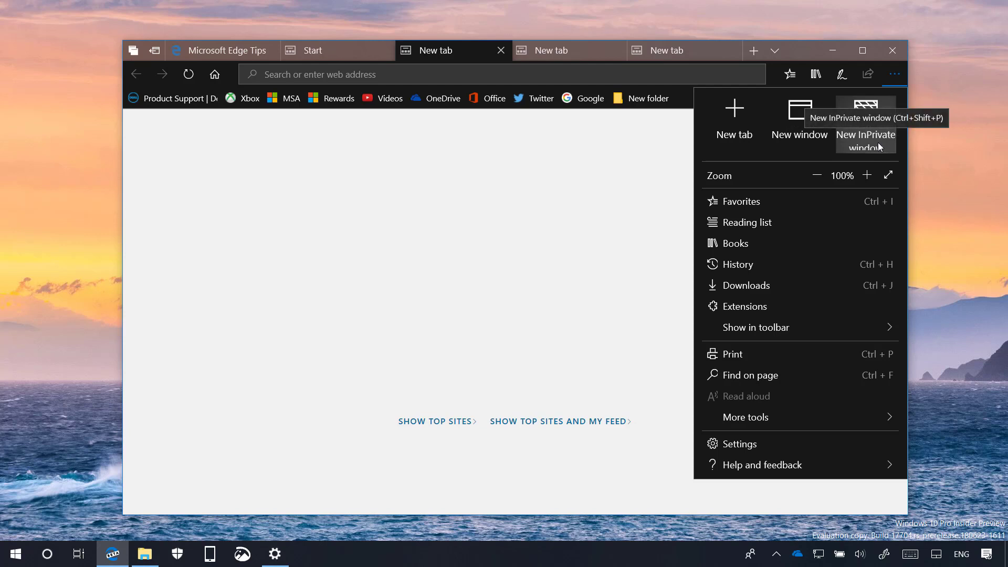
mouse_move(780, 333)
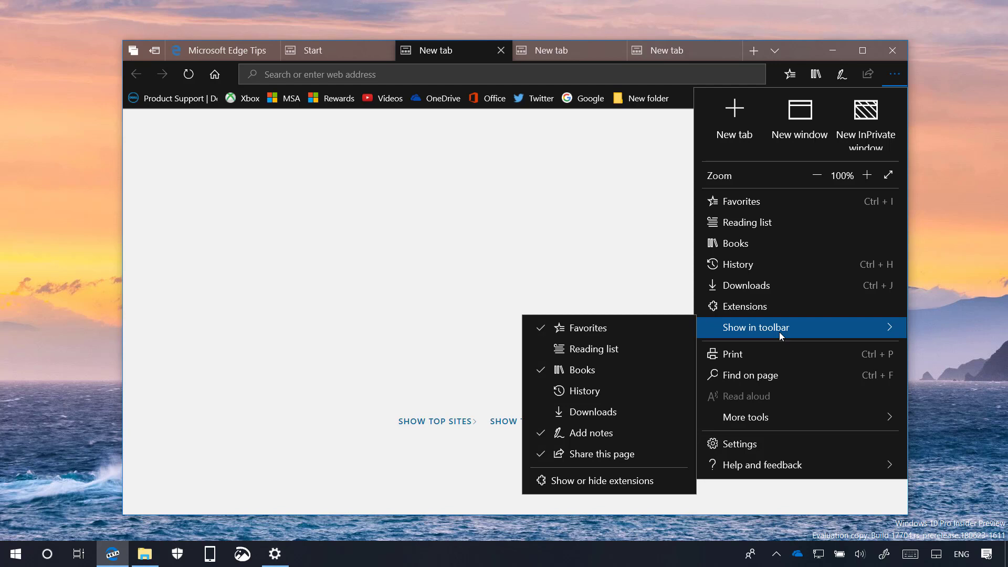
left_click(591, 374)
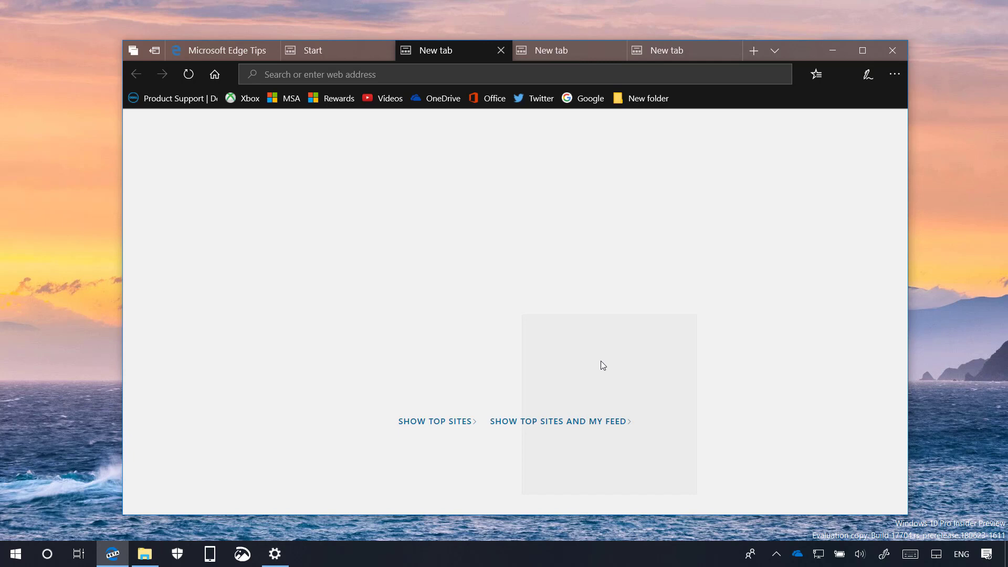
left_click(898, 82)
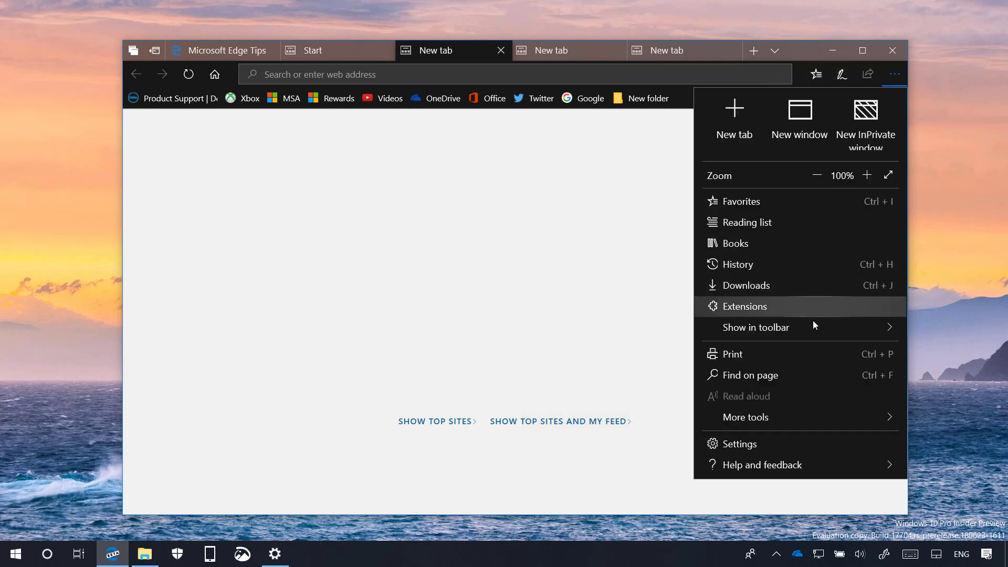
mouse_move(812, 323)
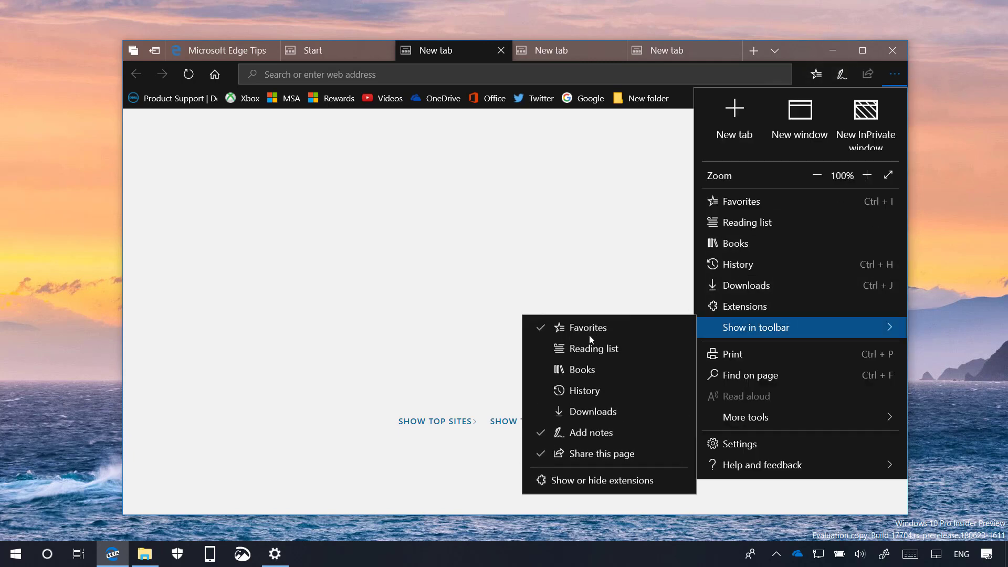
left_click(585, 439)
left_click(899, 75)
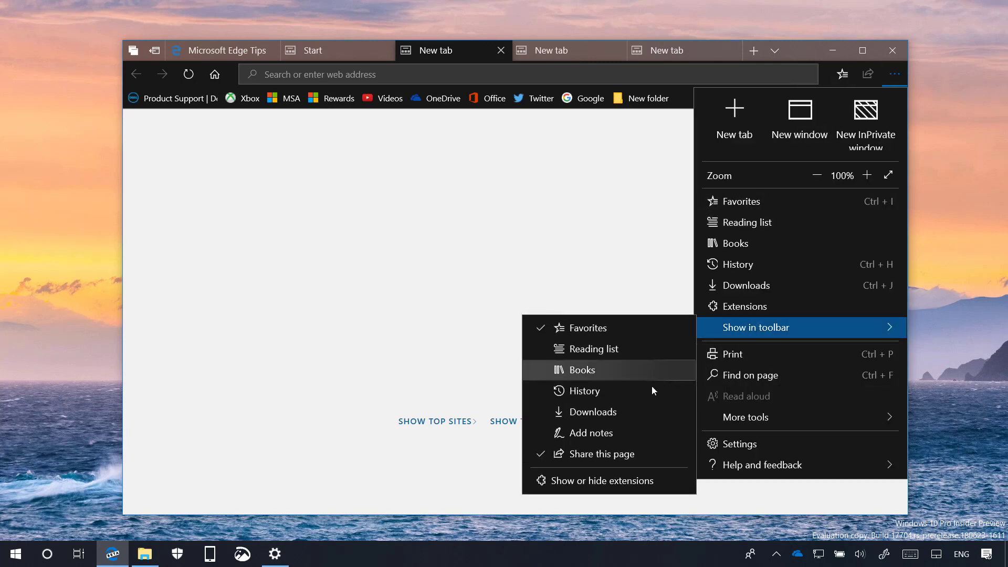
left_click(614, 349)
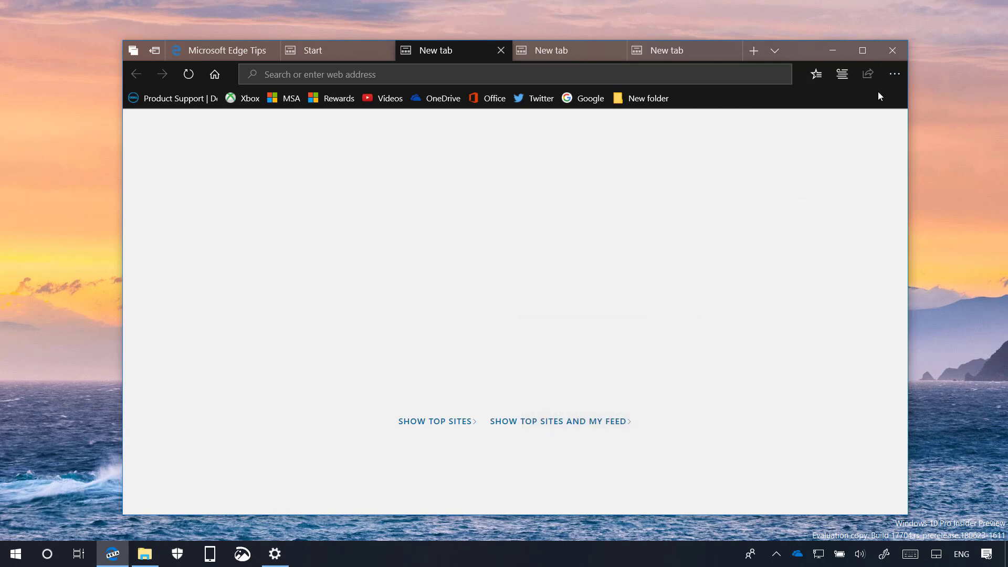
Step: Switch back to the Microsoft Edge Tips tab
left_click(894, 74)
mouse_move(765, 425)
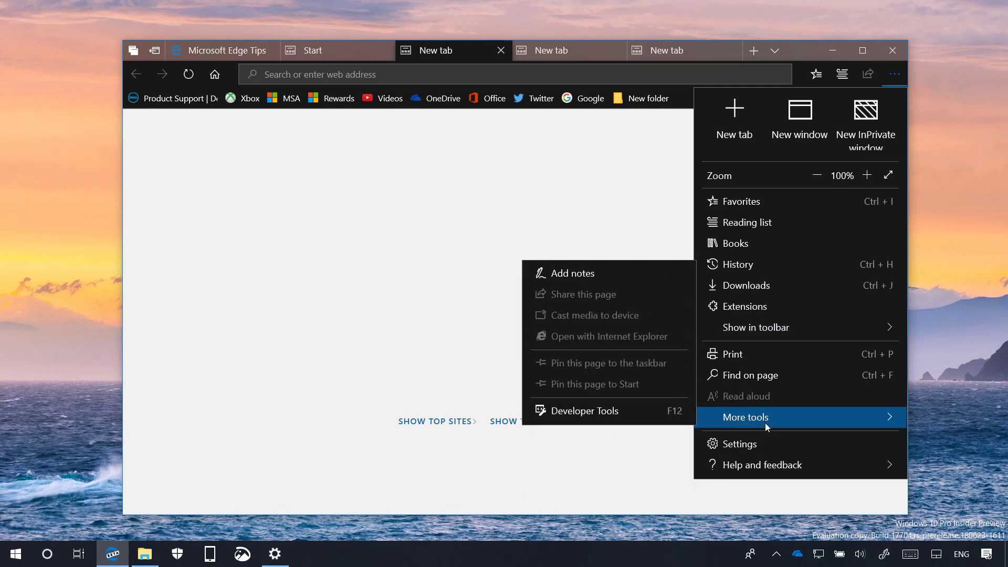
left_click(630, 236)
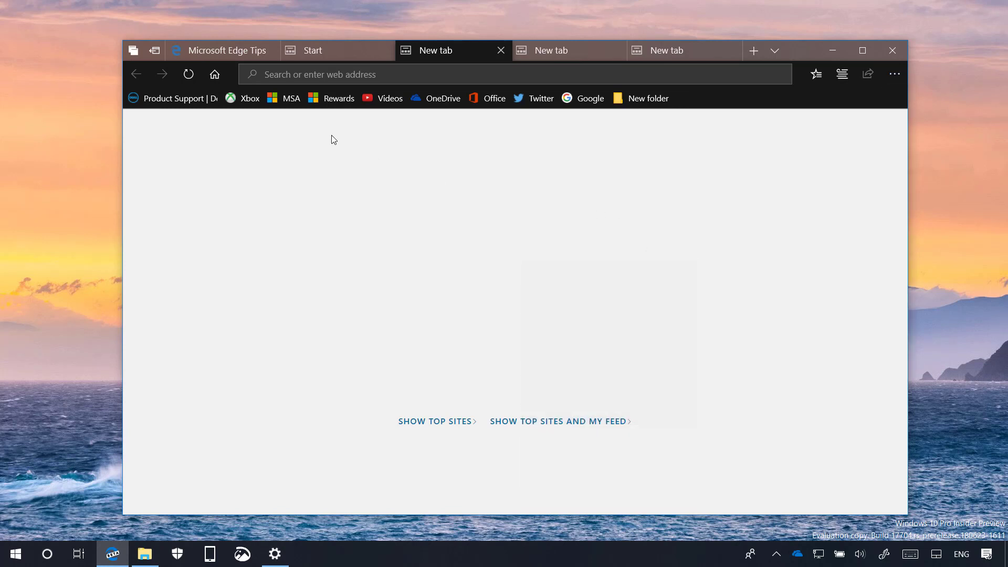
left_click(244, 53)
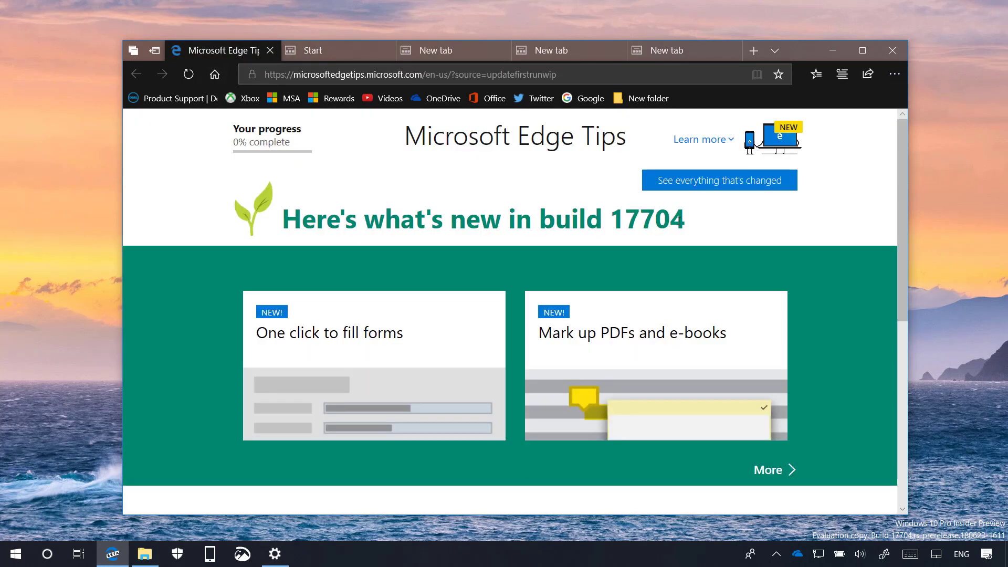
Step: Open Developer Tools for the tips page, then bring up Edge's main menu again
left_click(893, 80)
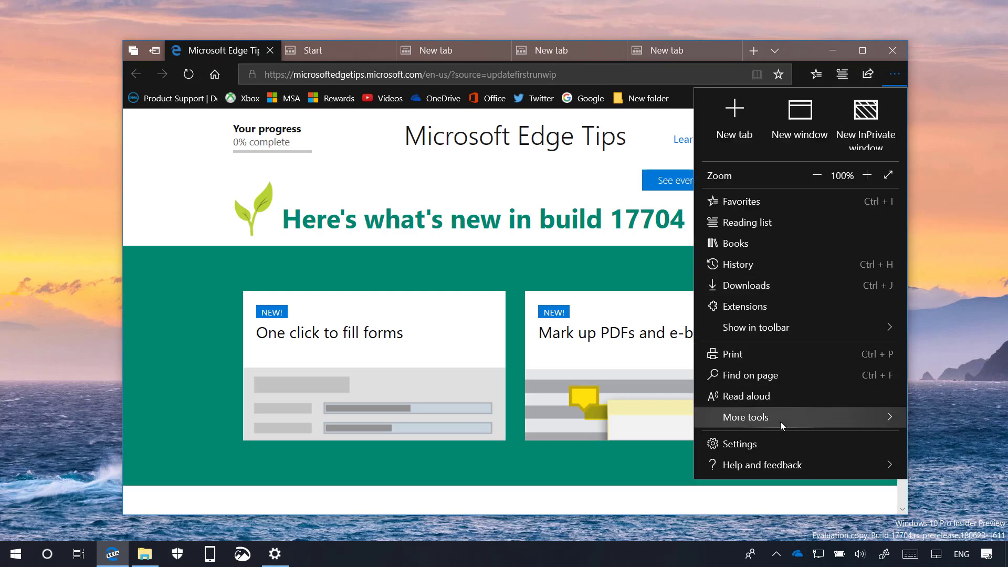
mouse_move(780, 421)
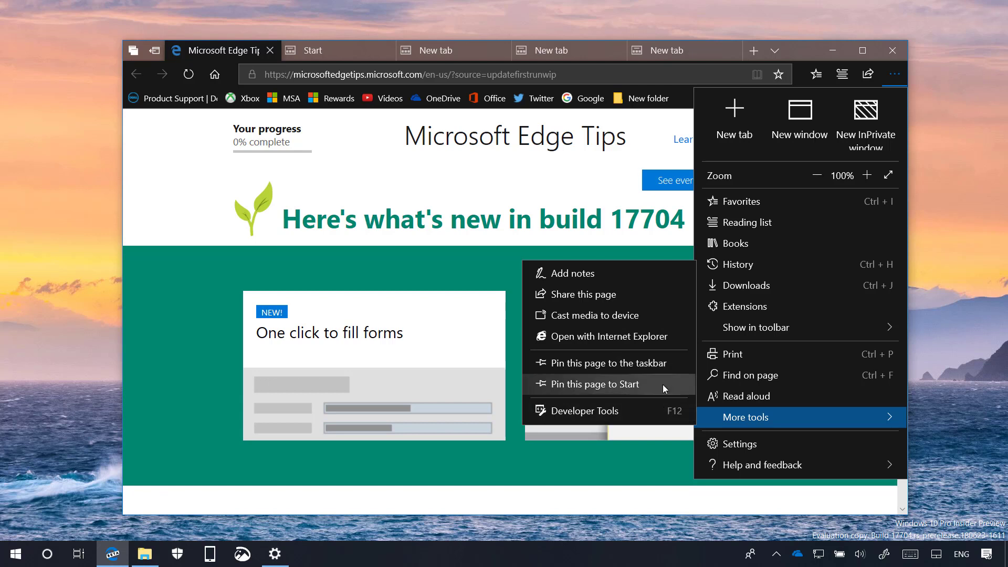
left_click(640, 415)
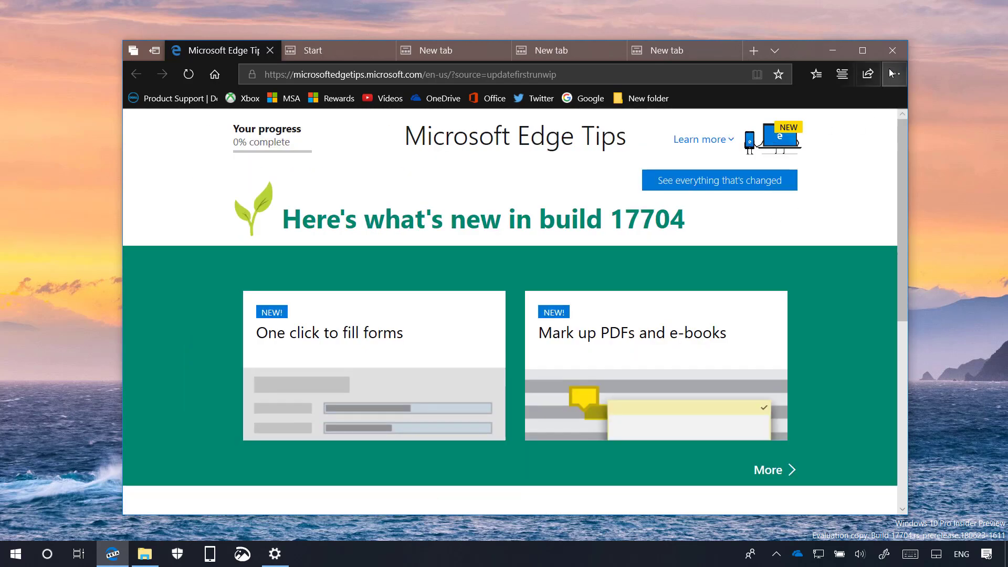
left_click(893, 74)
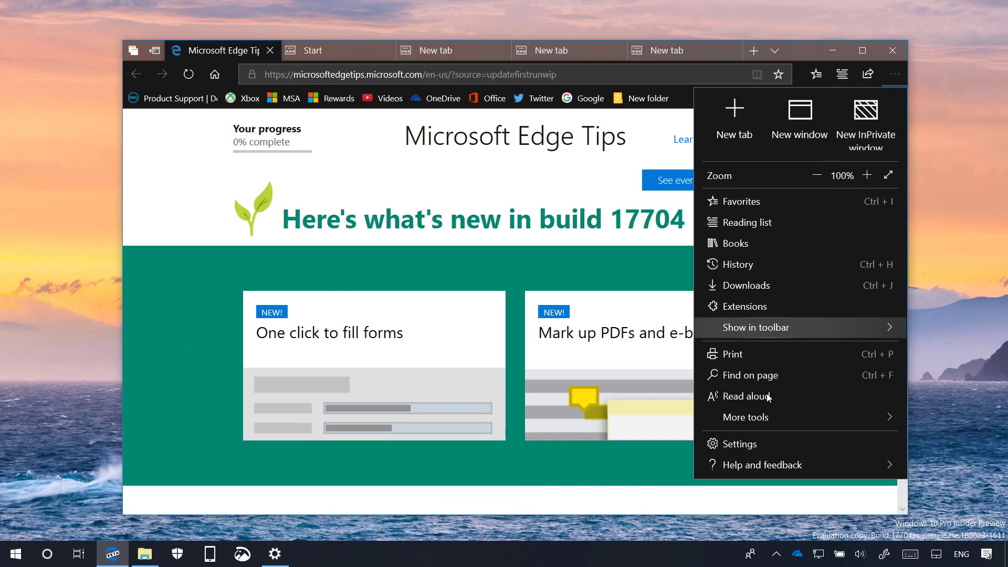
mouse_move(778, 469)
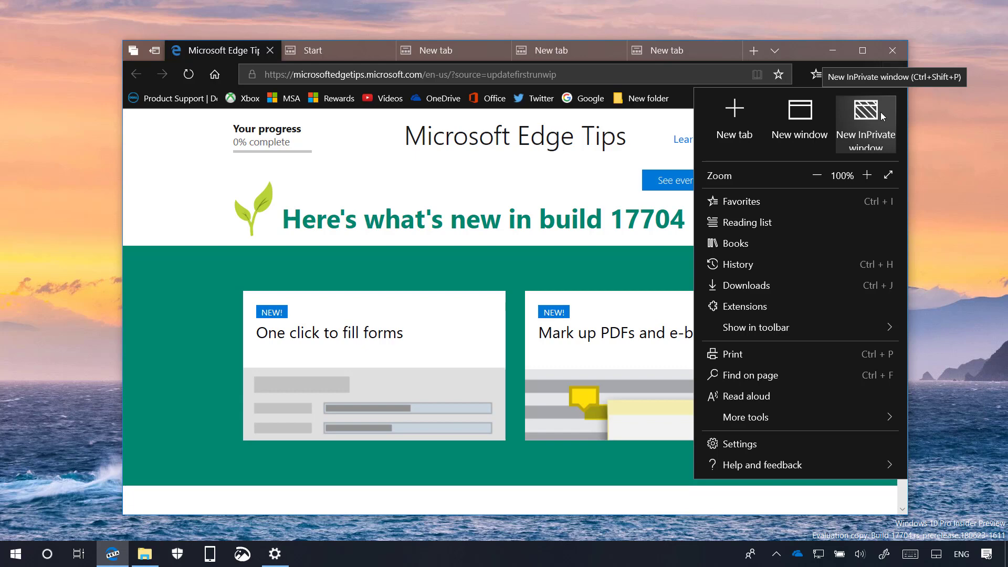
Step: Open Edge settings and step through Privacy & security, Passwords & autofill, then Advanced
left_click(754, 445)
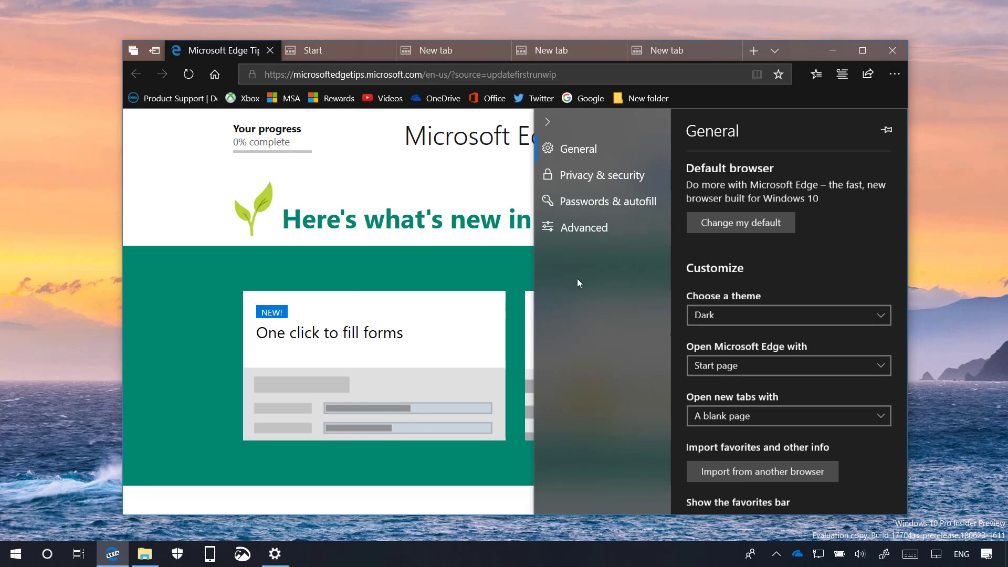
left_click(596, 184)
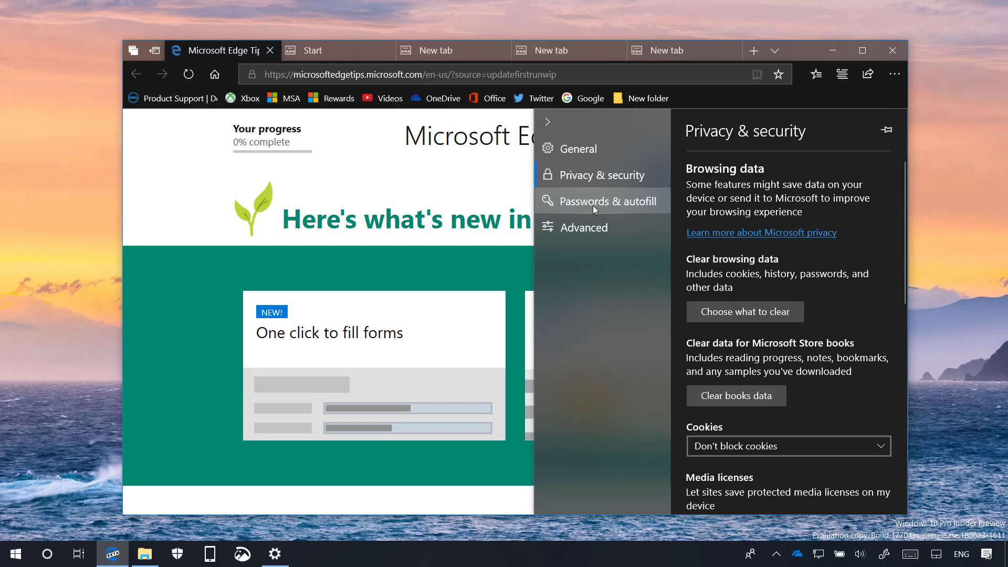
left_click(594, 207)
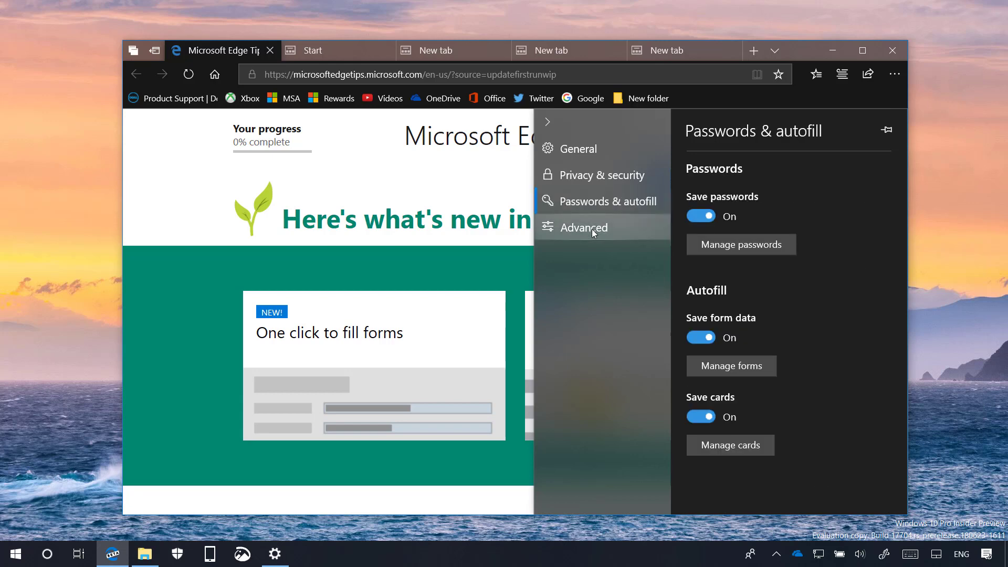
left_click(591, 228)
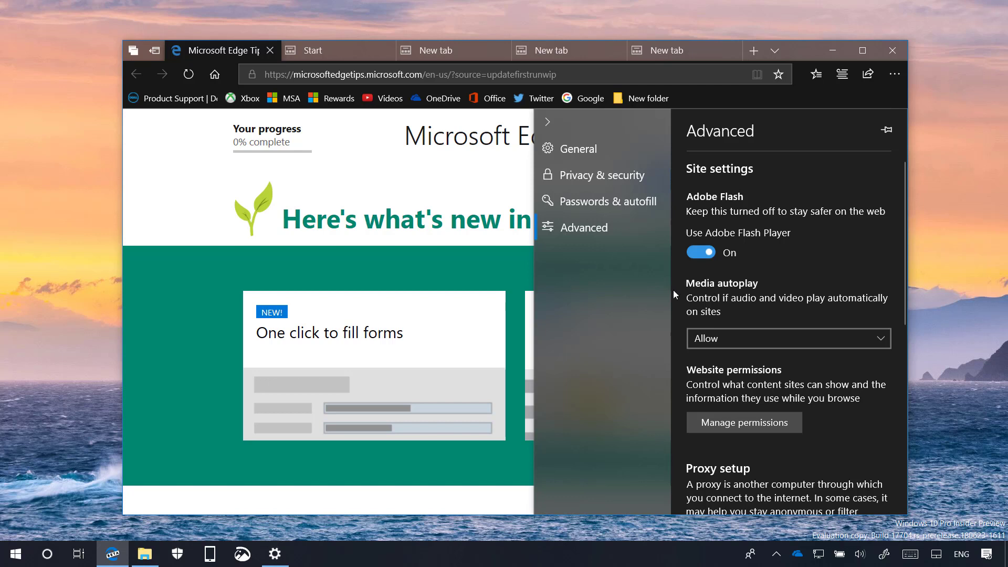
Step: Change Media autoplay from Allow to Limit, then finally to Block
scroll(744, 311, "down", 1)
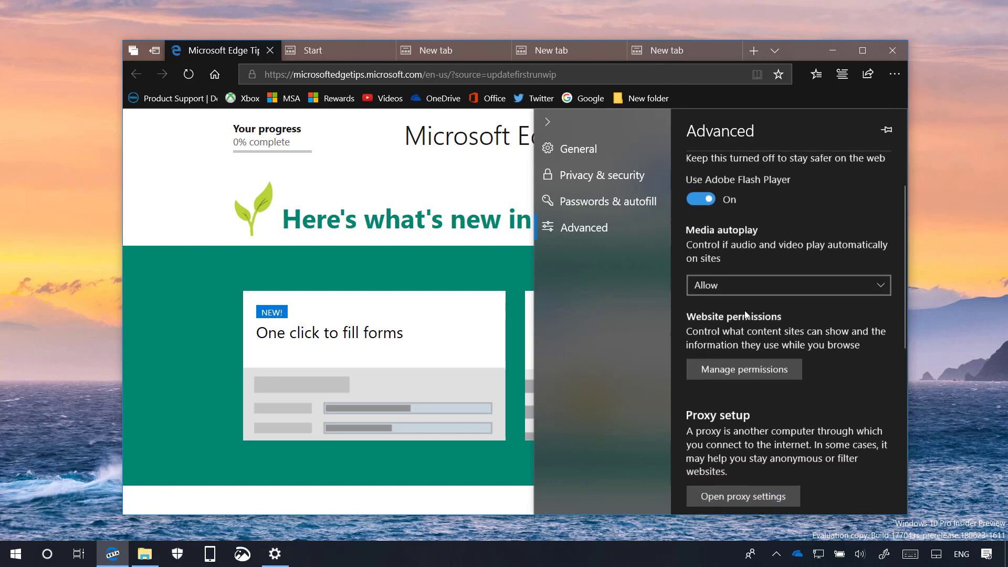
left_click(751, 286)
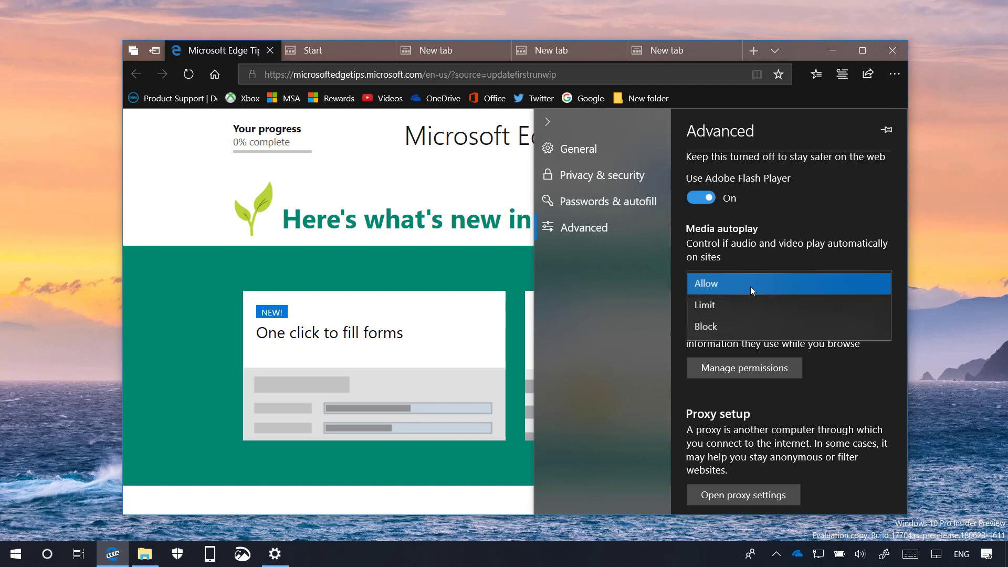
left_click(751, 285)
left_click(751, 286)
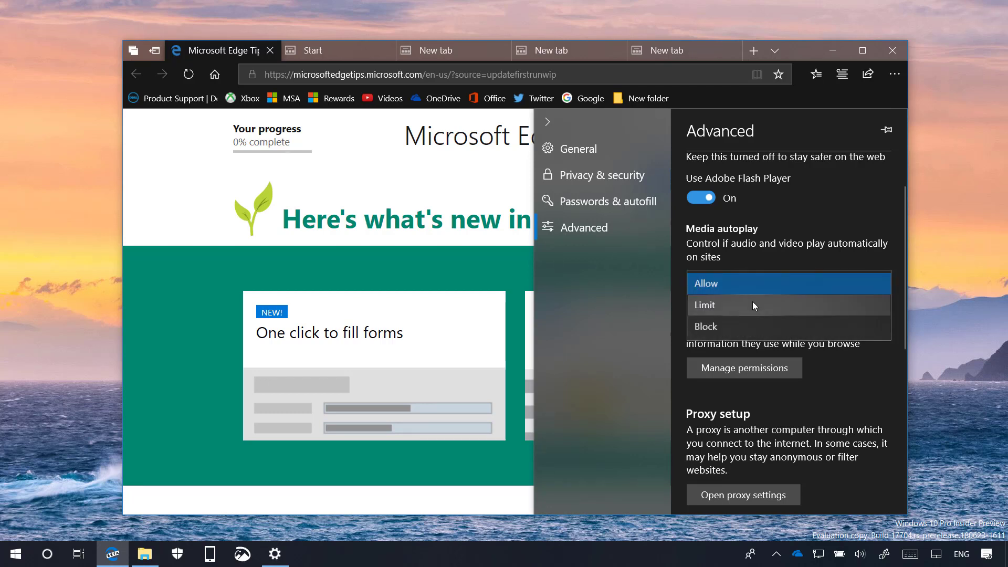
left_click(751, 301)
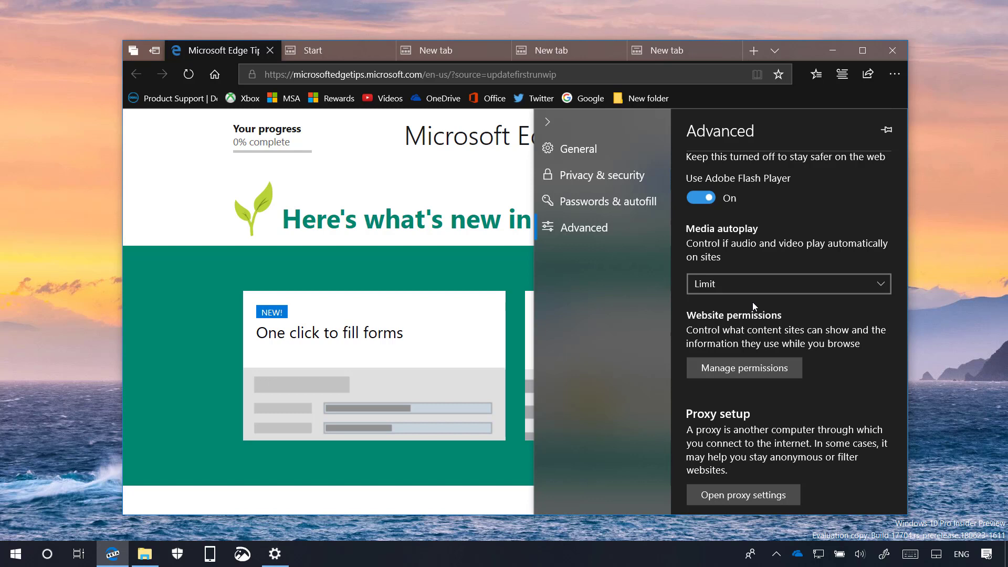
left_click(749, 283)
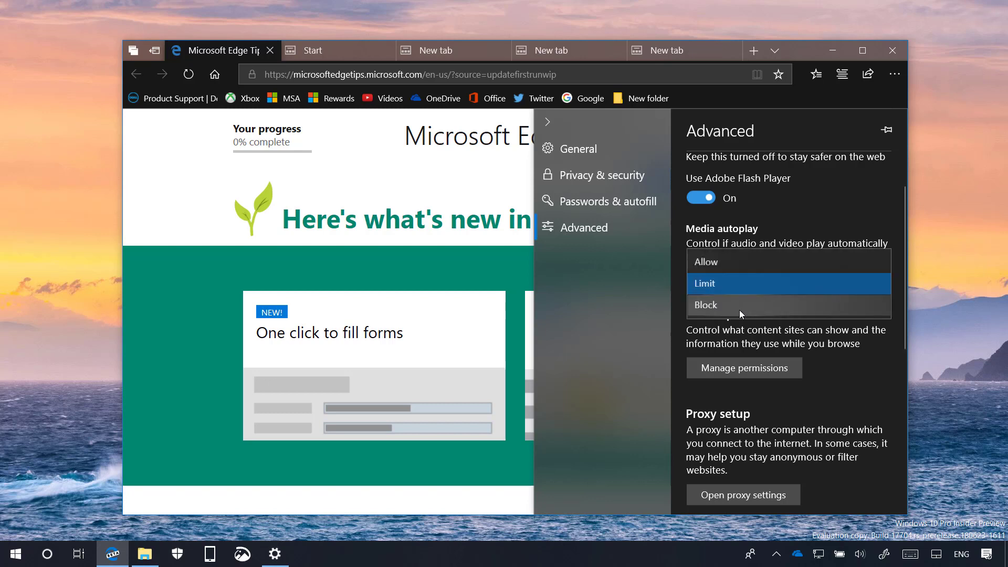
left_click(740, 309)
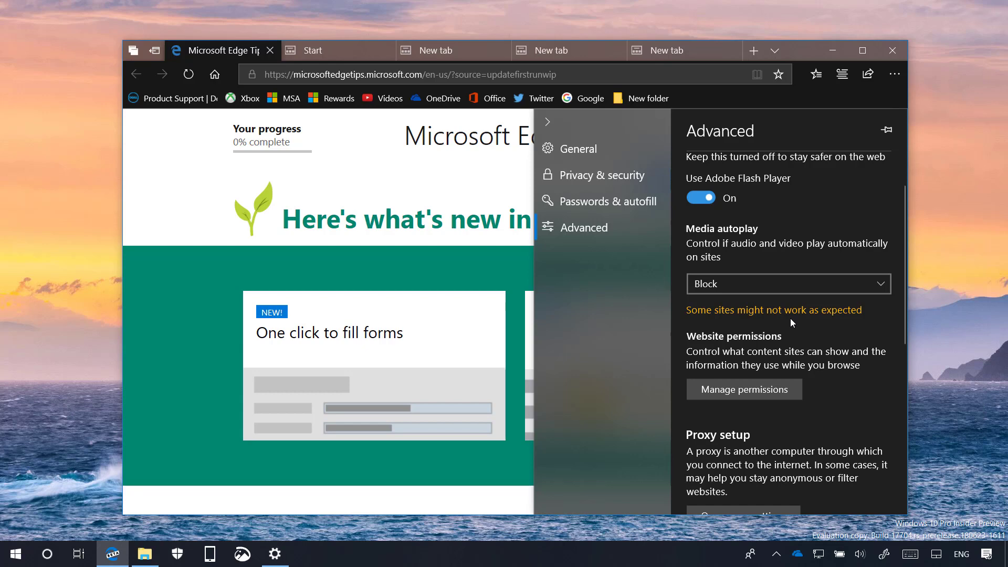
left_click(832, 50)
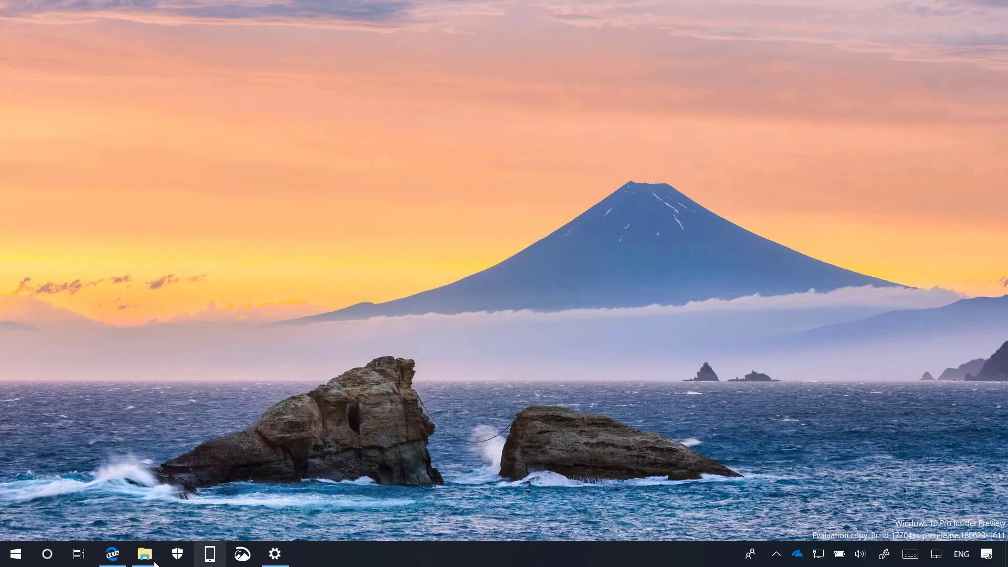
left_click(151, 565)
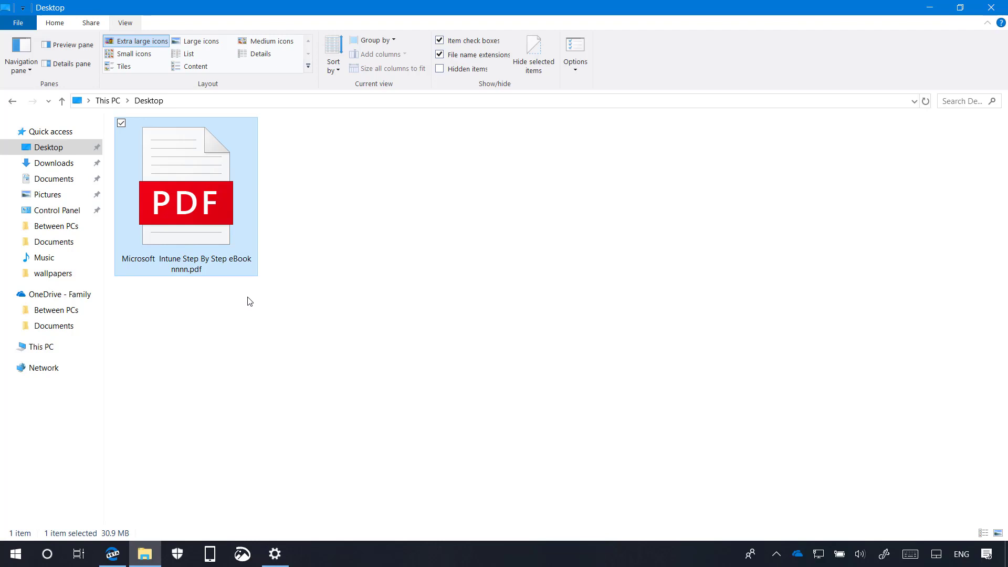
left_click(929, 9)
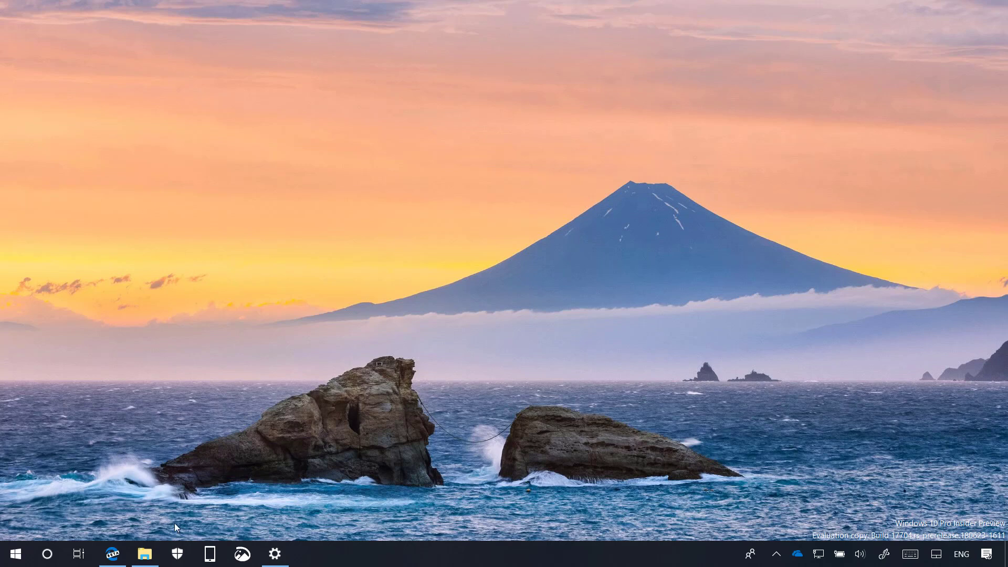
Step: Launch Windows Security maximized and open the Virus & threat protection settings
left_click(177, 554)
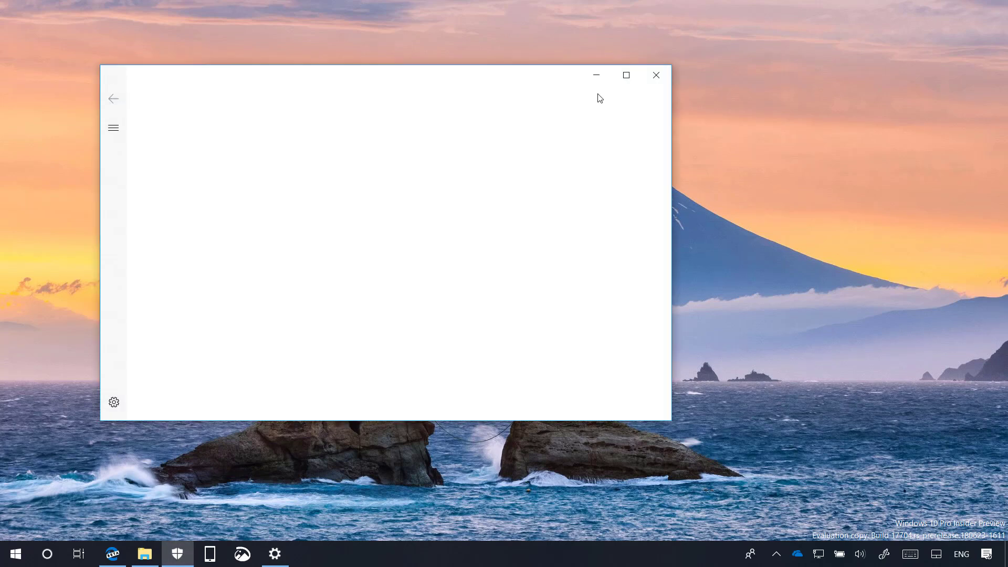
left_click(626, 75)
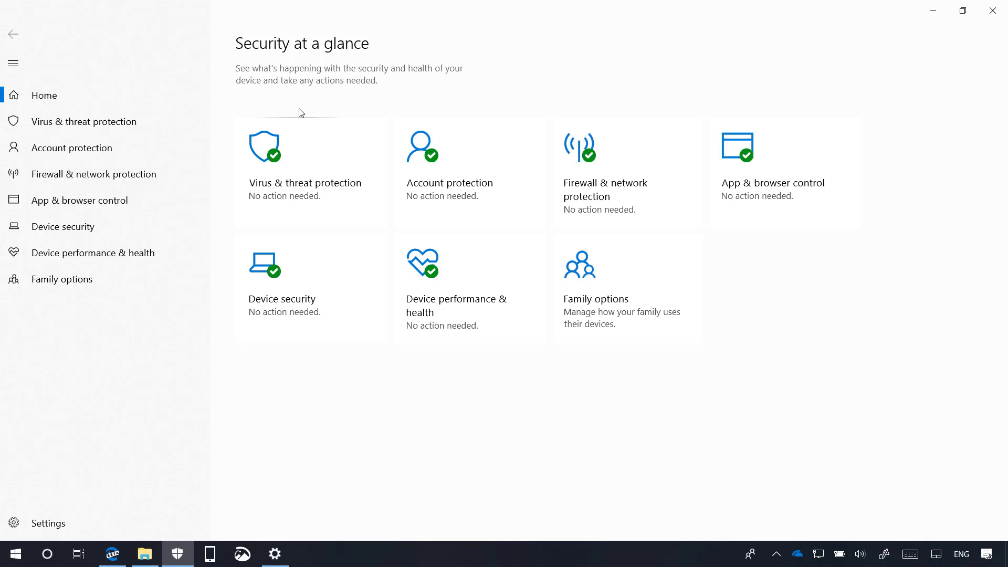
left_click(125, 131)
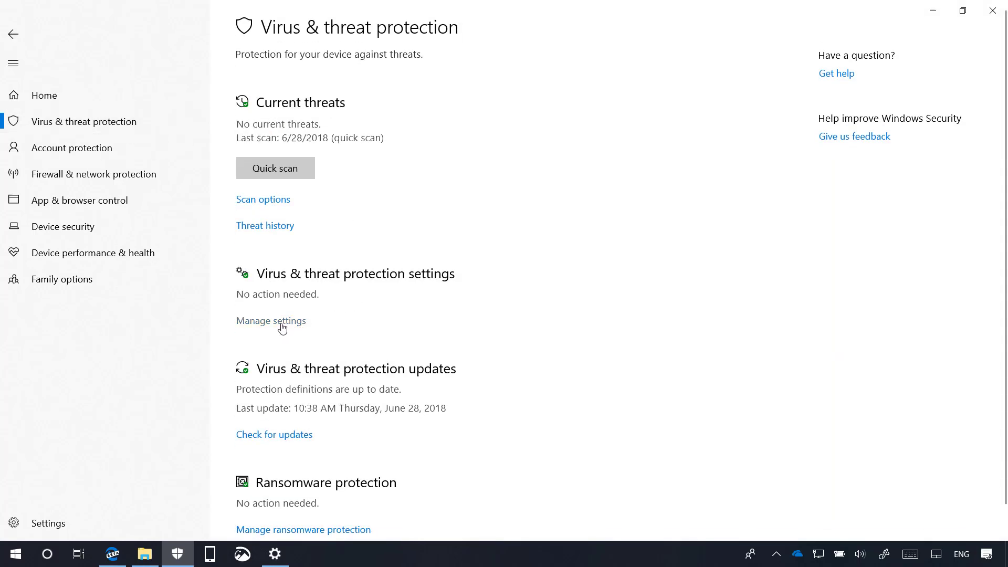
left_click(262, 321)
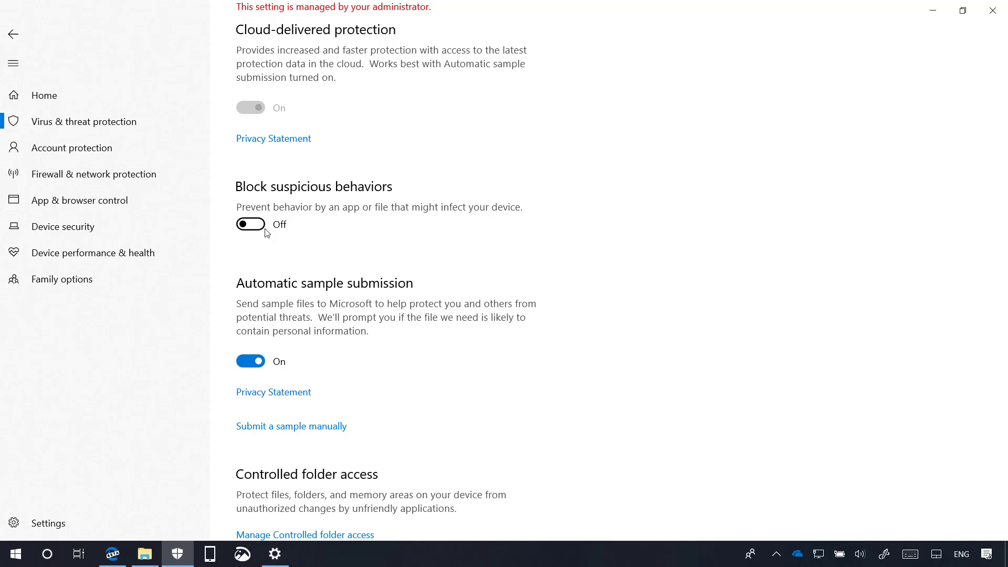
Step: View Controlled folder access's recently blocked apps under Ransomware protection, then go back
left_click(128, 128)
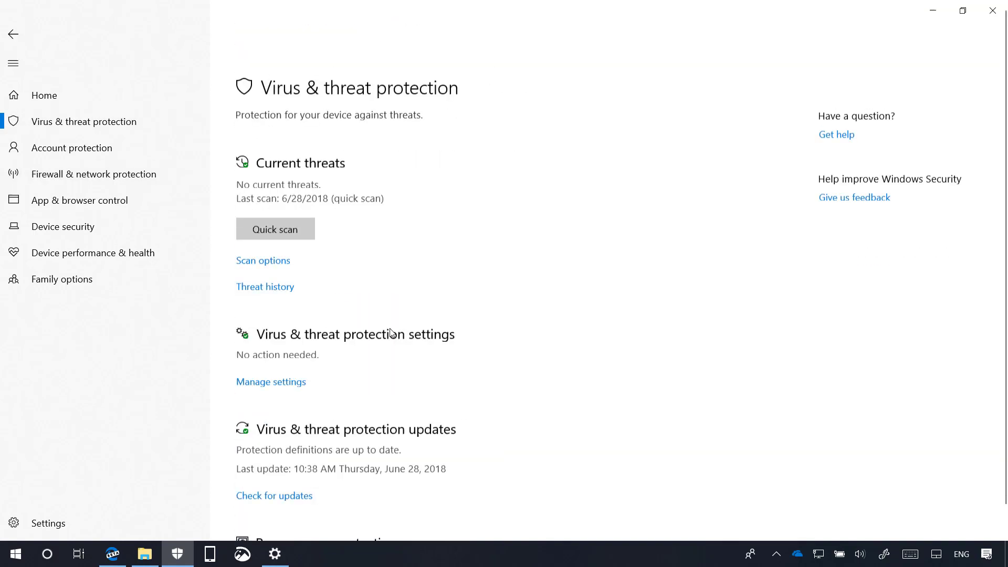
scroll(538, 286, "down", 2)
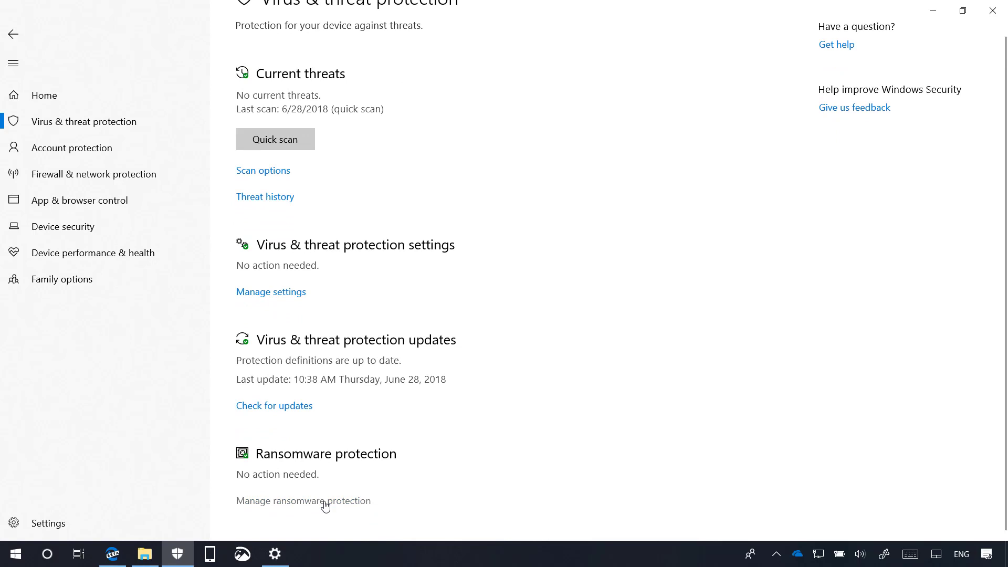
left_click(325, 505)
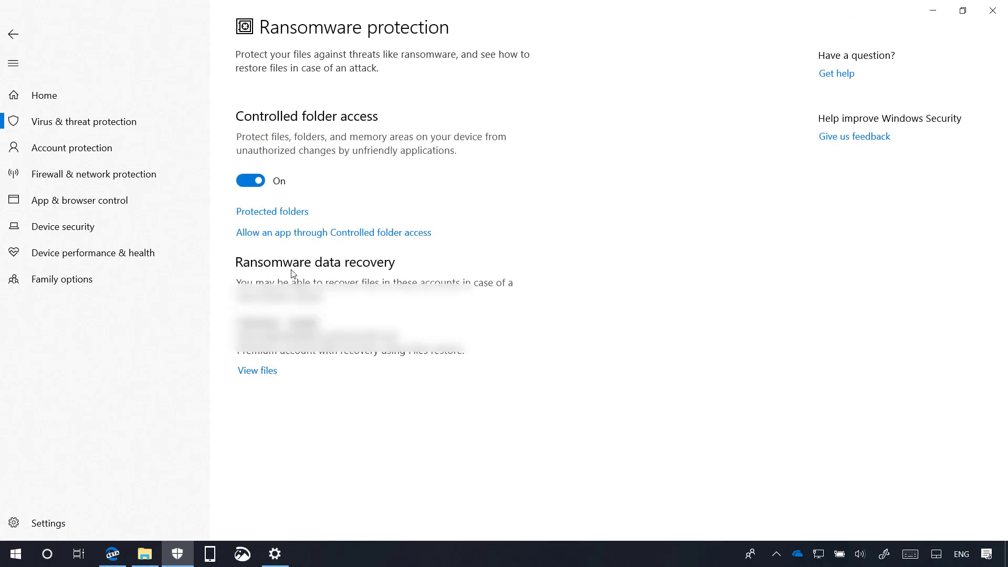
left_click(289, 232)
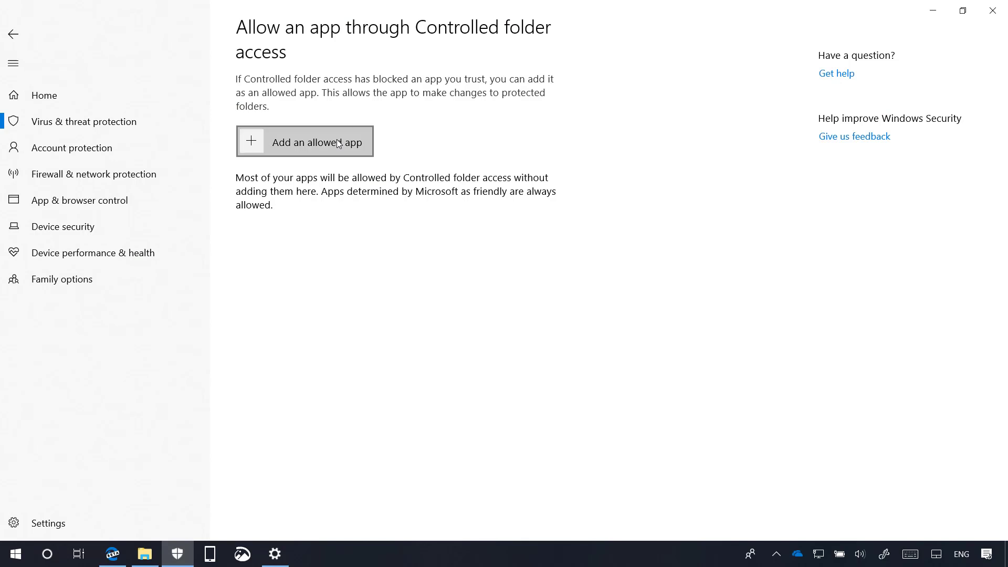
left_click(336, 142)
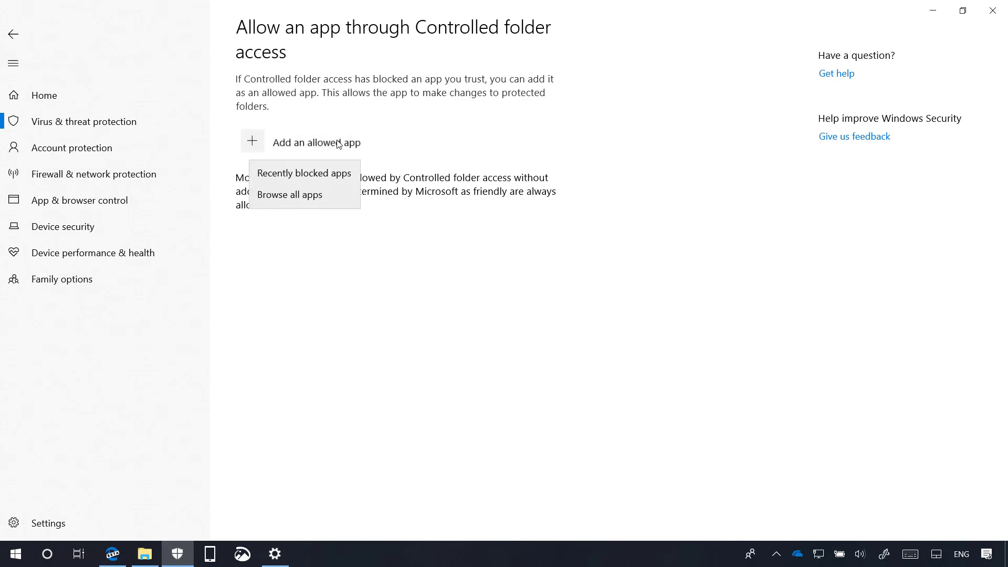
left_click(336, 182)
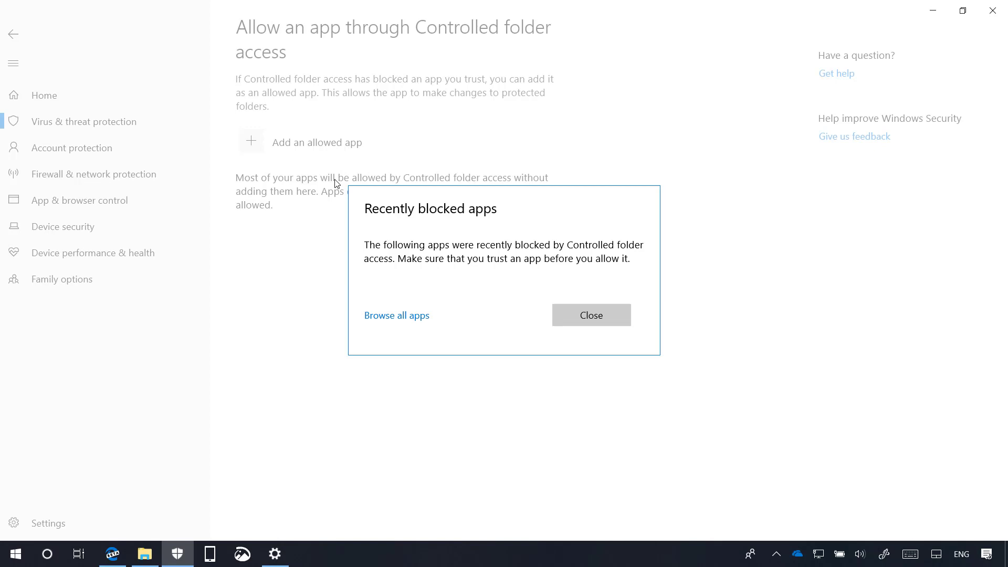
left_click(583, 321)
key("alt+Left")
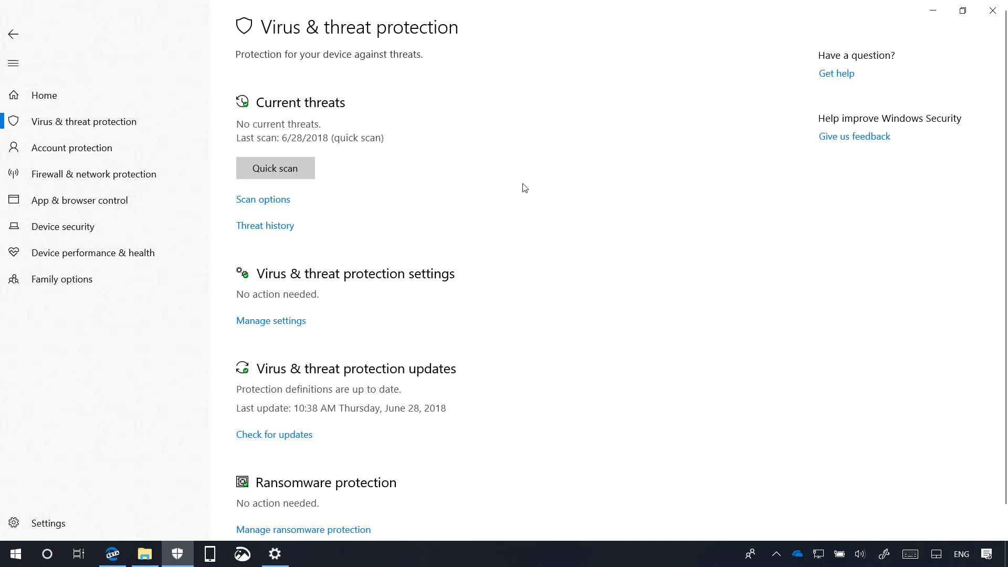
Step: Open the Device performance & health report and expand the Windows Time service entry
left_click(87, 257)
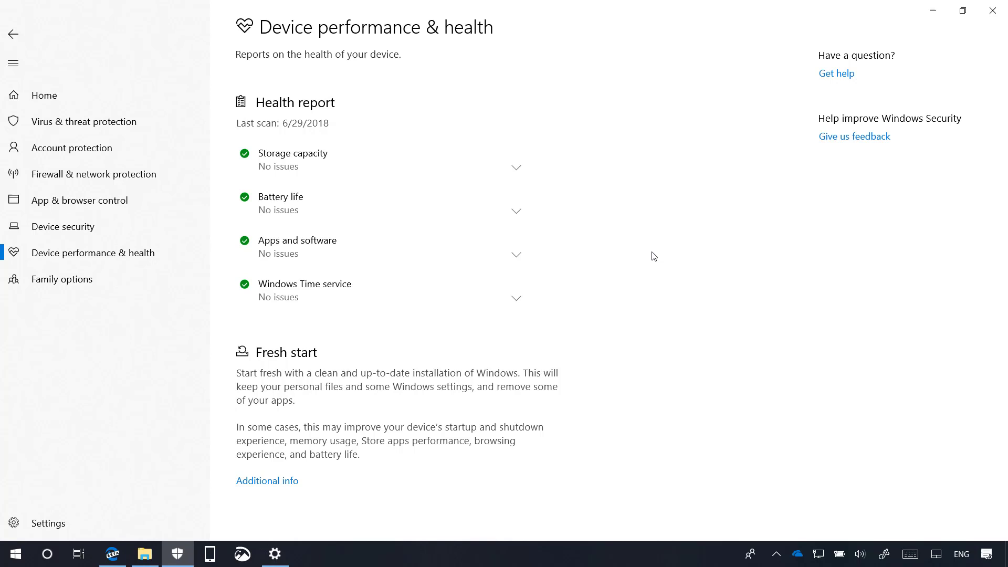
left_click(520, 302)
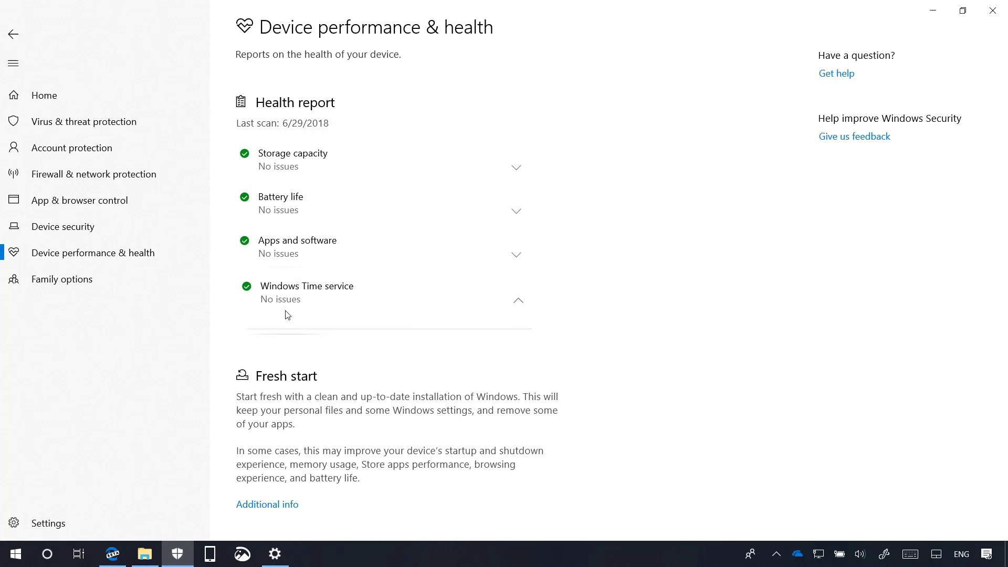
Step: Go to Windows Security settings, manage providers, and expand the Windows Defender Antivirus entry
left_click(11, 524)
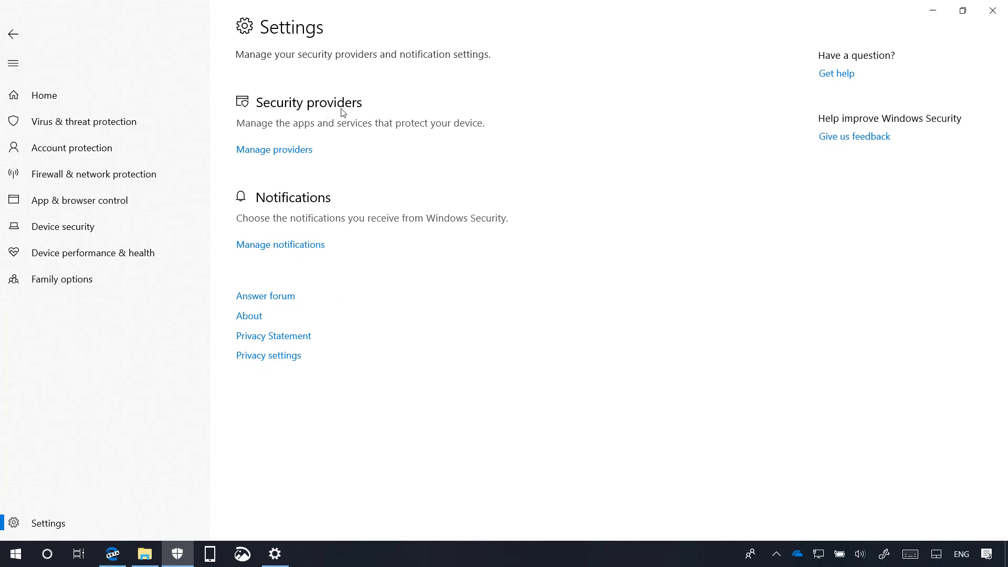
left_click(269, 151)
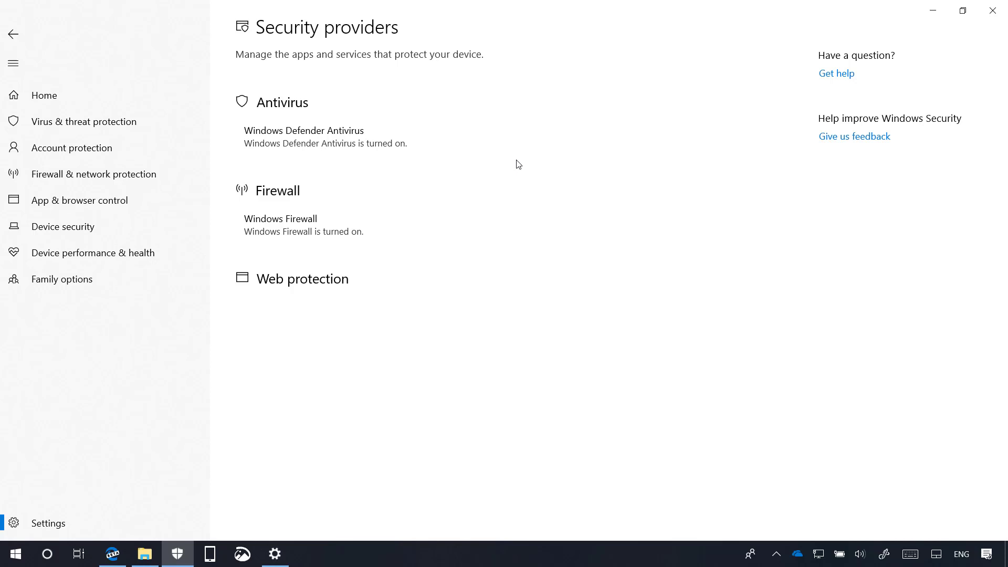
left_click(362, 148)
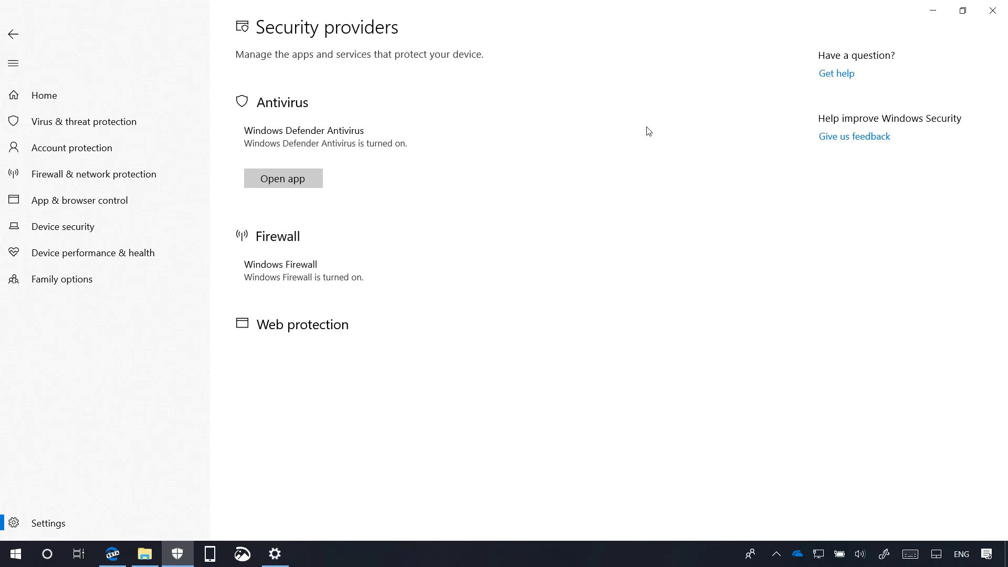
Step: Minimize Windows Security, launch Screen Sketch from Snipping Tool's notice, then close both
left_click(934, 13)
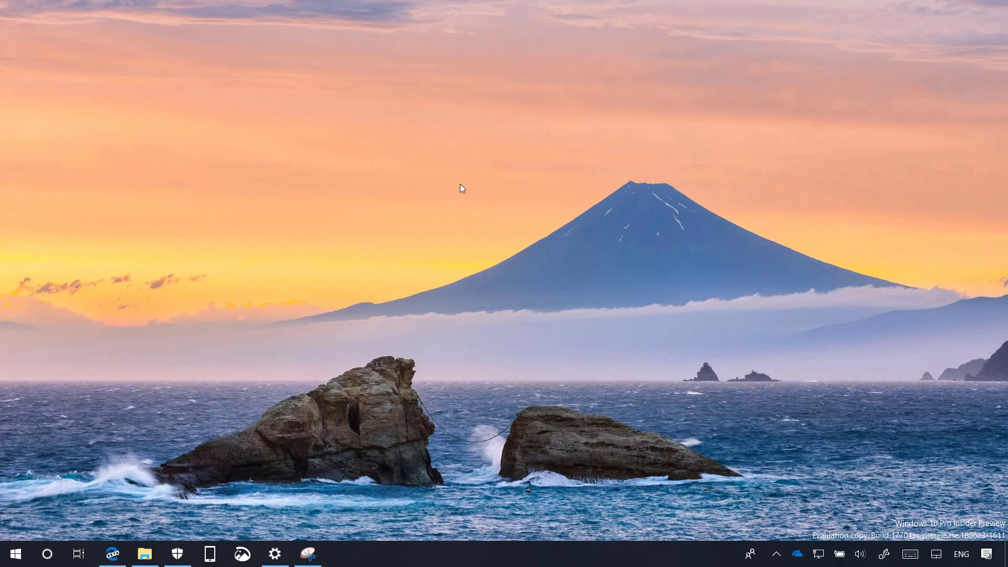
left_click(309, 558)
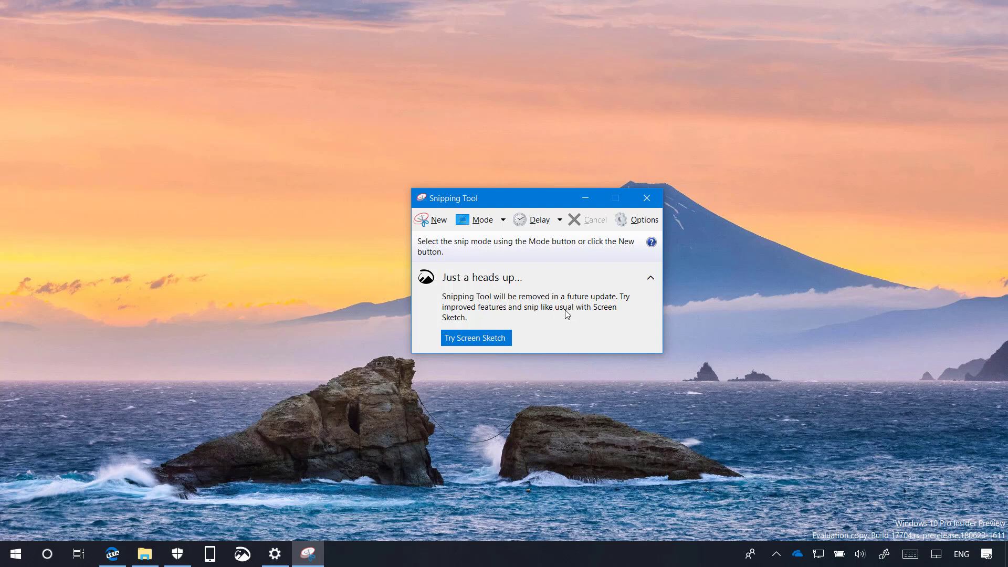
left_click(472, 340)
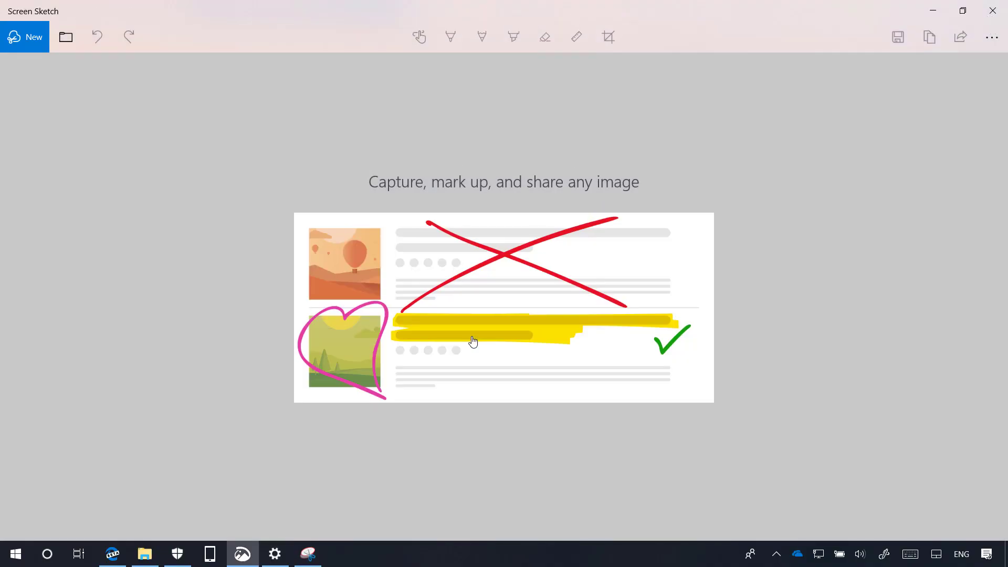
double_click(524, 12)
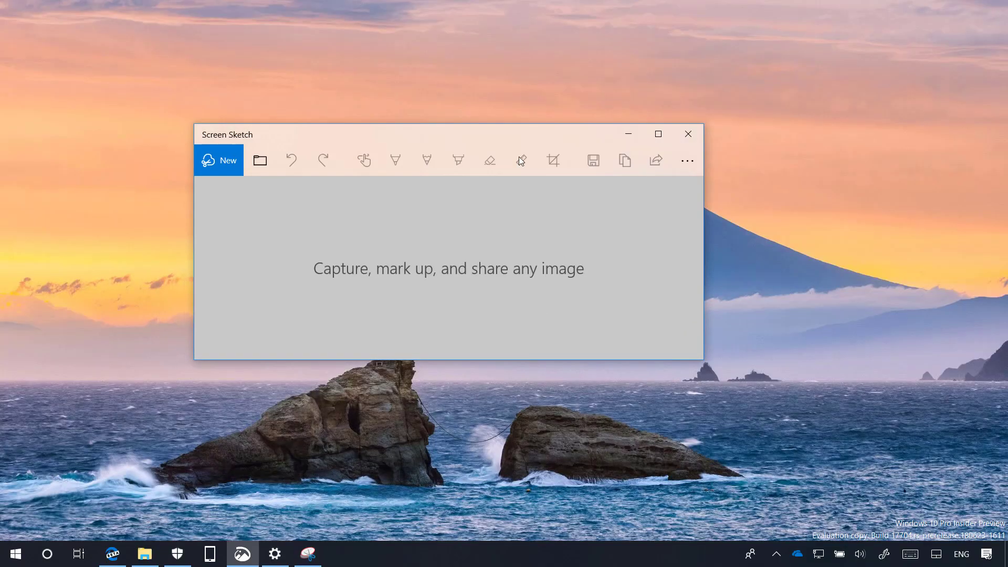
left_click(684, 145)
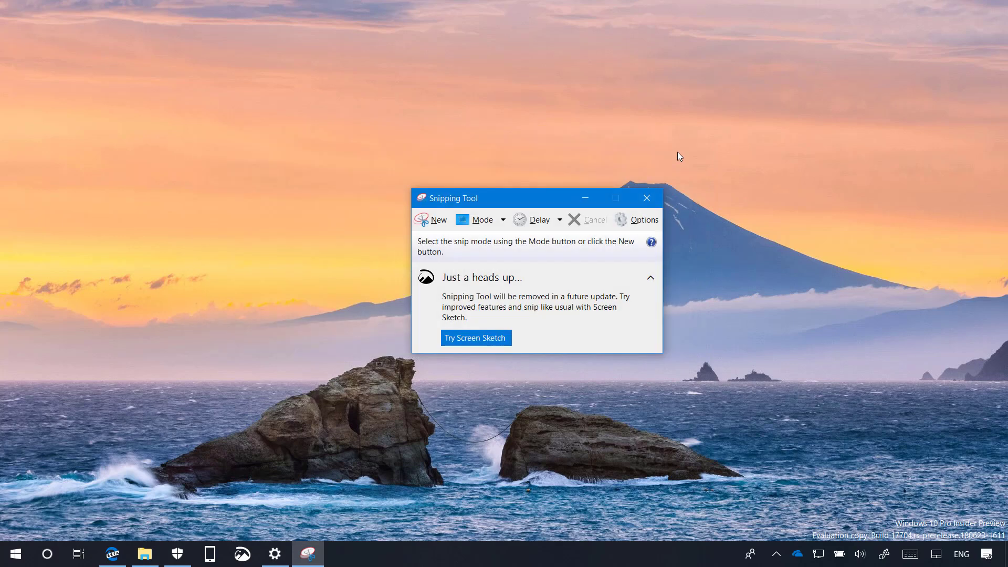
left_click(658, 204)
Step: Open Task Manager from the taskbar menu and autosize the Power usage trend column
right_click(353, 557)
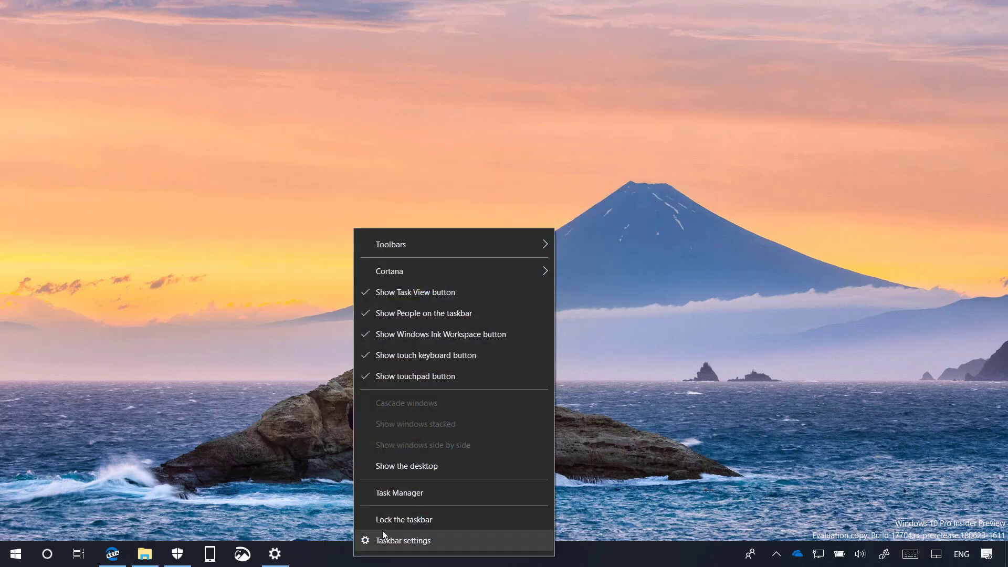
left_click(402, 492)
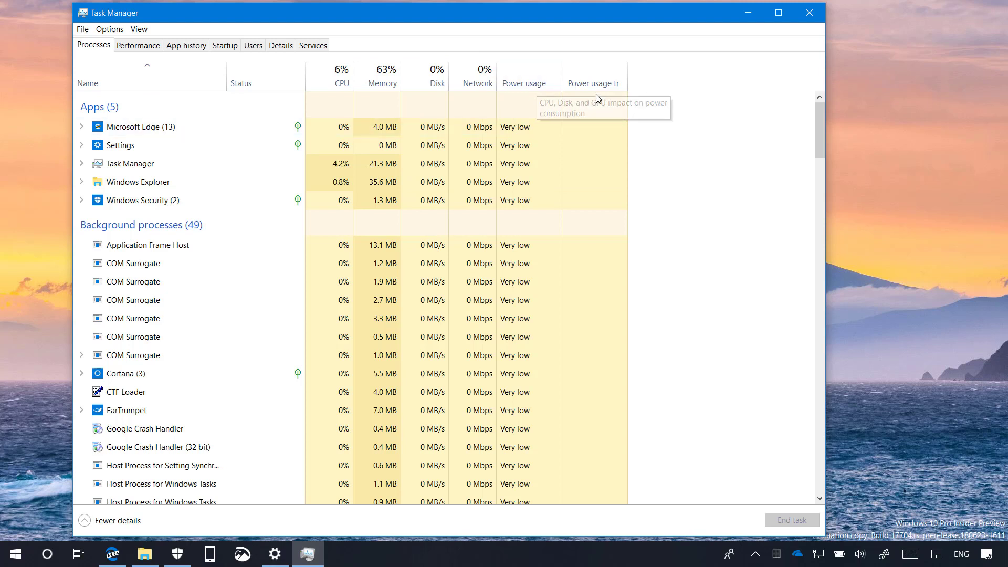
double_click(628, 79)
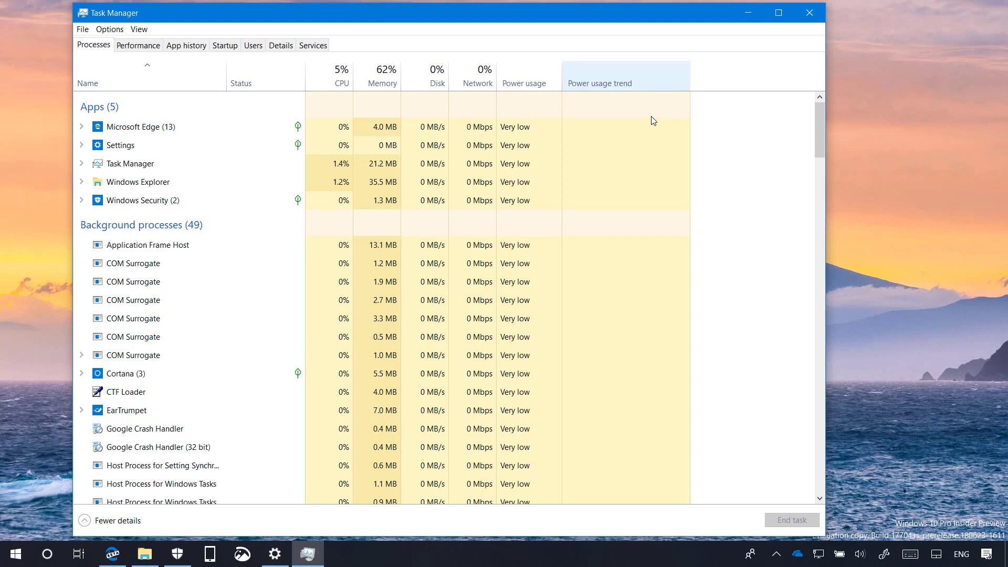
Step: Minimize Task Manager, restore File Explorer and jump to the wallpapers folder from frequent places
left_click(748, 13)
left_click(145, 554)
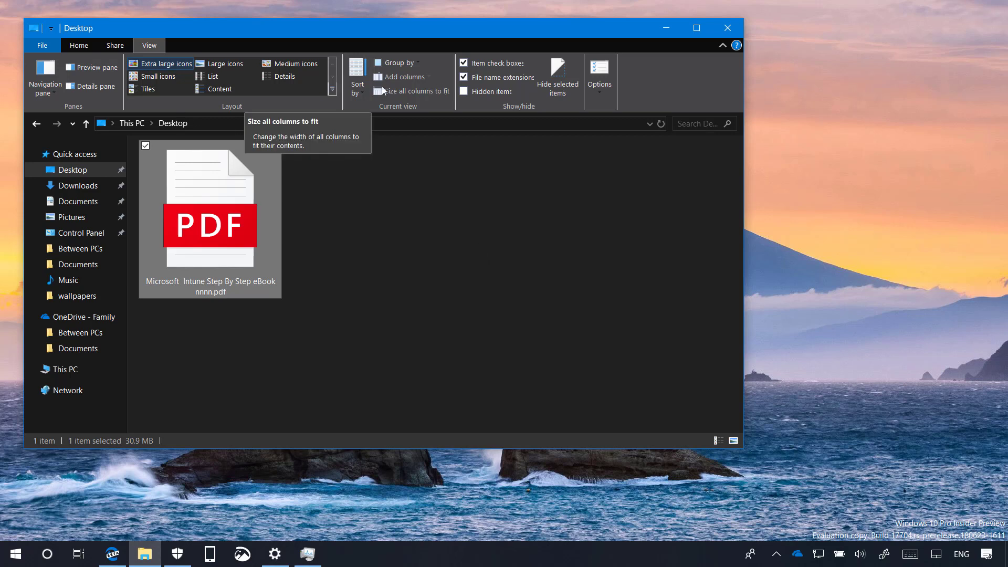
left_click(49, 49)
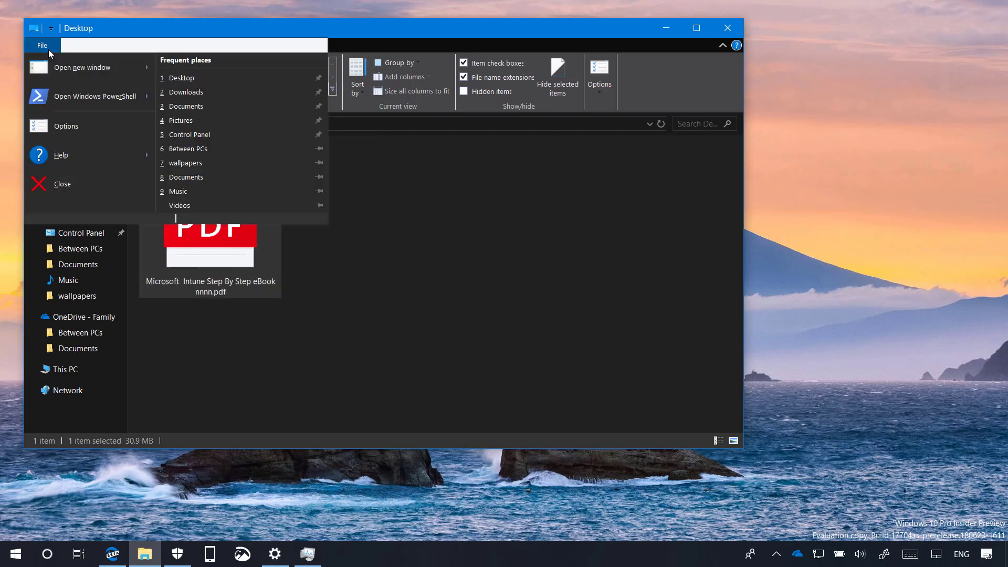
left_click(462, 235)
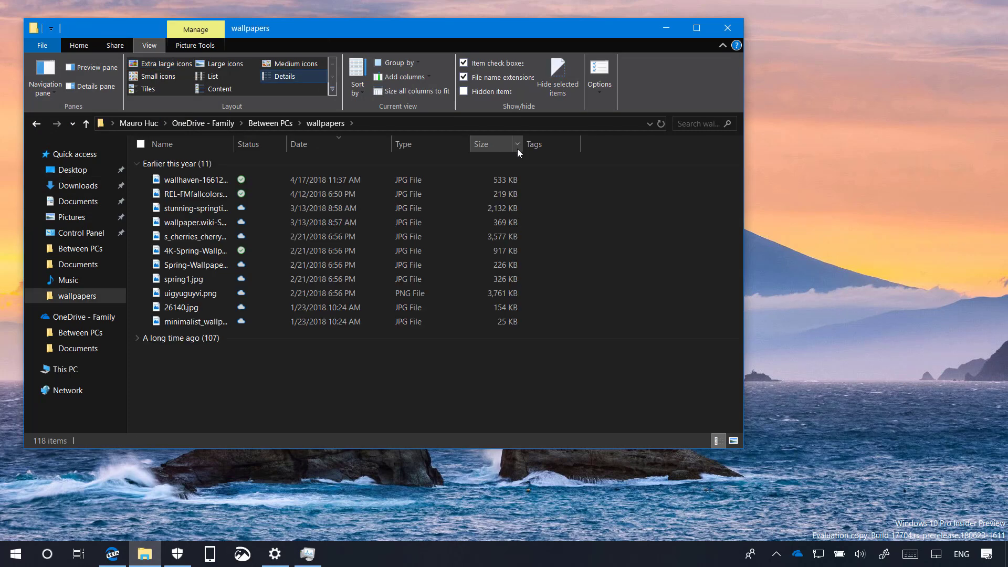
Step: Look over the Size column filter options, then minimize the 118-item wallpapers folder window
left_click(517, 144)
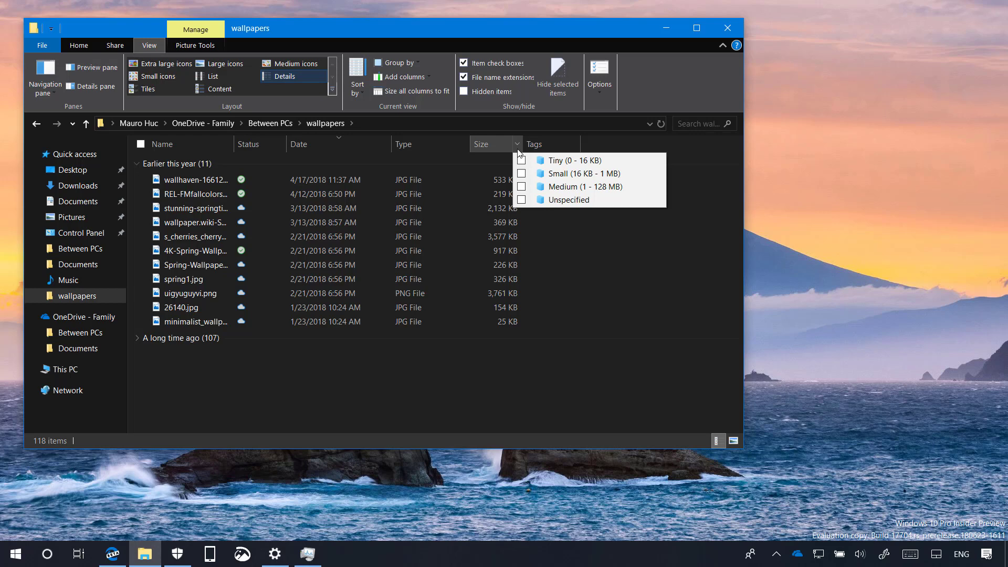
left_click(267, 382)
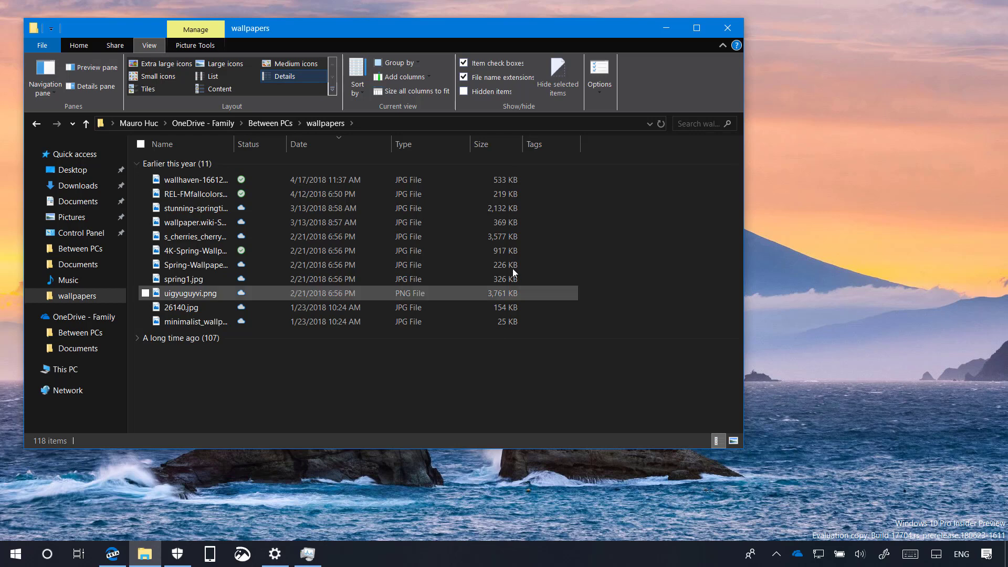
left_click(662, 26)
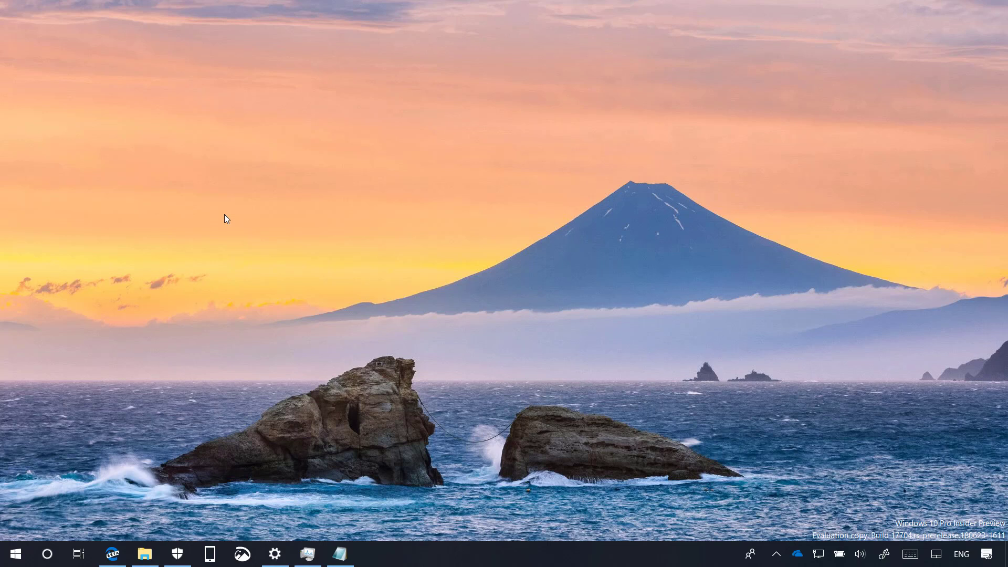
Step: Restore the Notepad window and switch clipboard history on
left_click(340, 554)
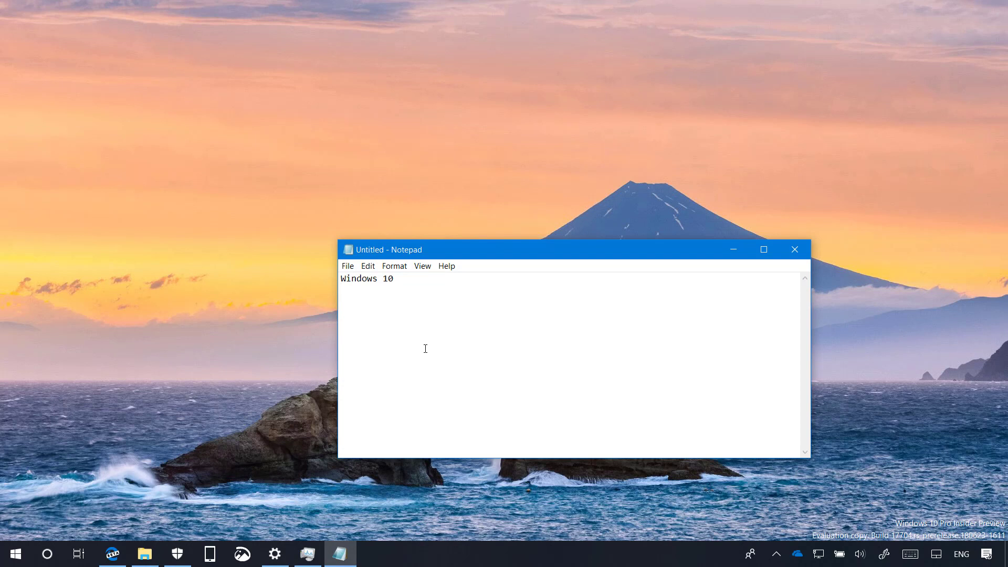
key("super+v")
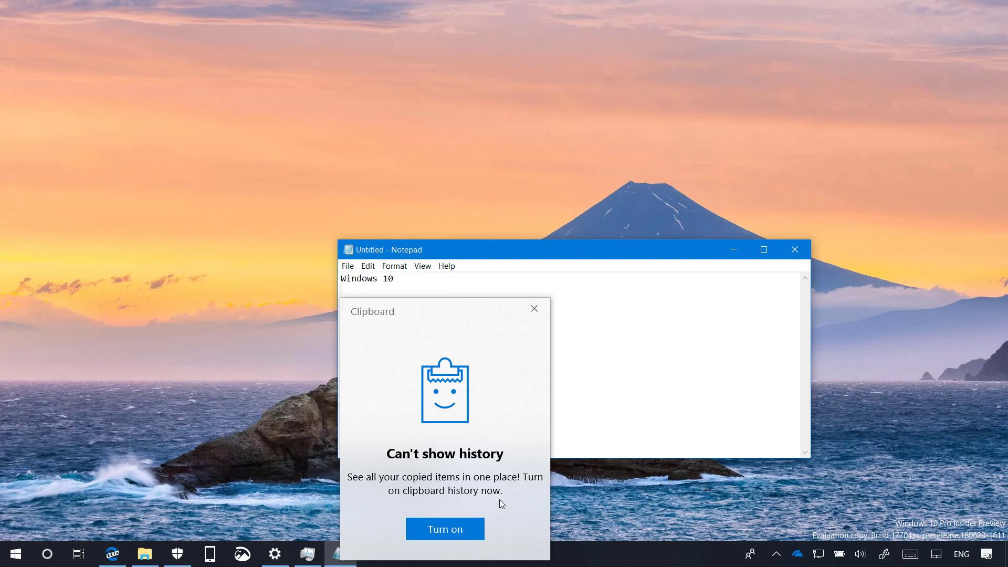
left_click(471, 525)
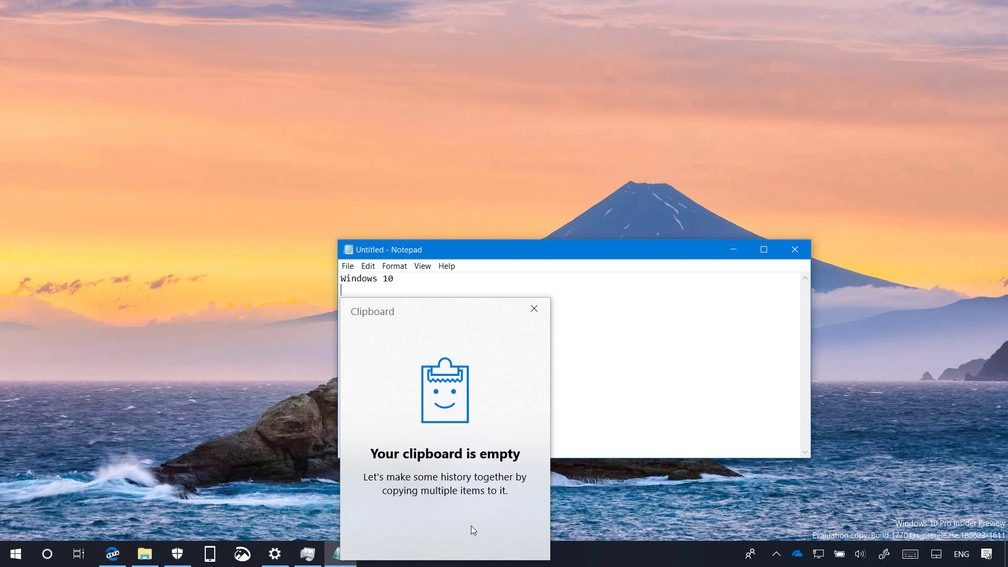
left_click(394, 285)
Step: Select the 'Windows 10' text, view it in clipboard history, then clear all entries
key("ctrl+a")
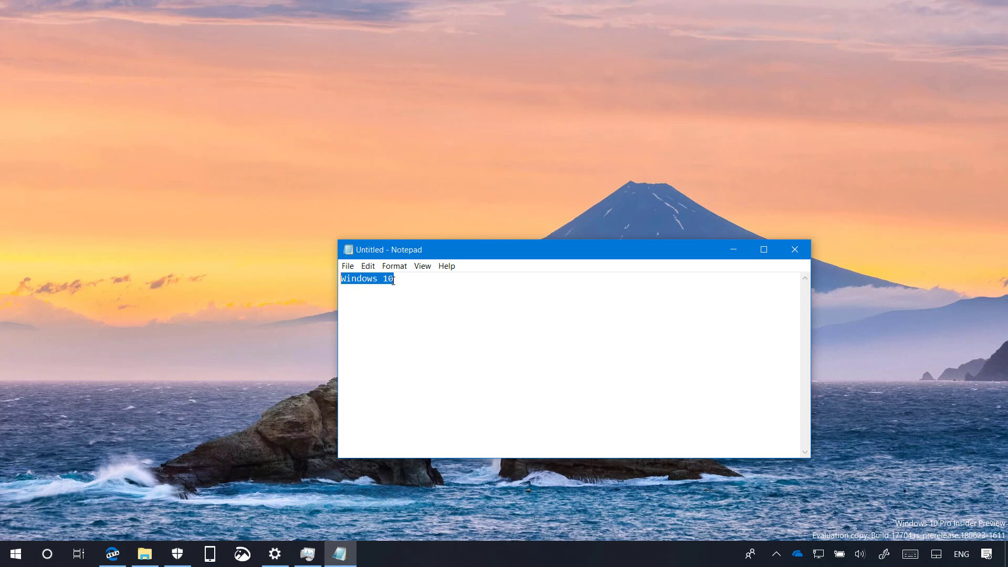
key("super+v")
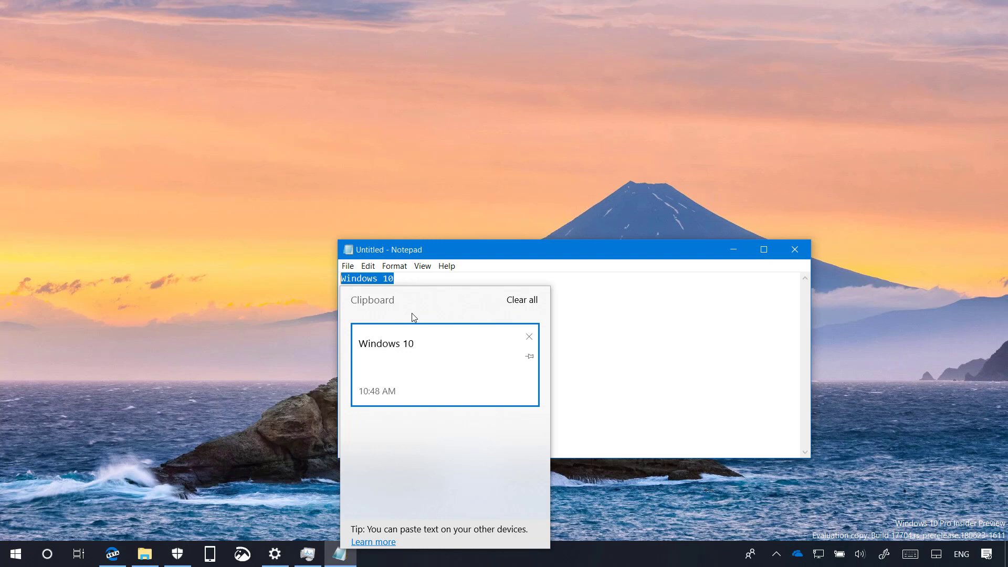
left_click(522, 300)
key("super+d")
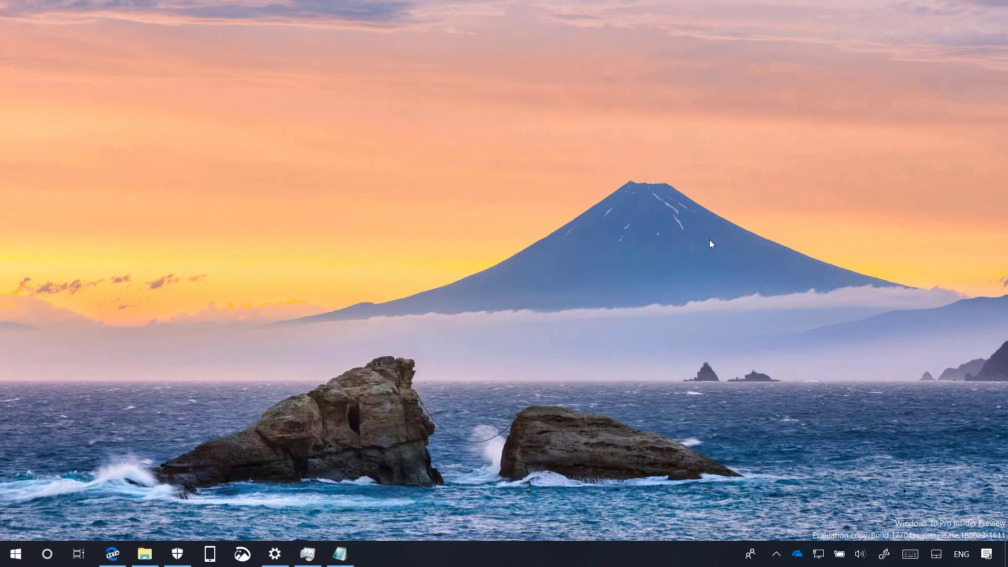
left_click(909, 554)
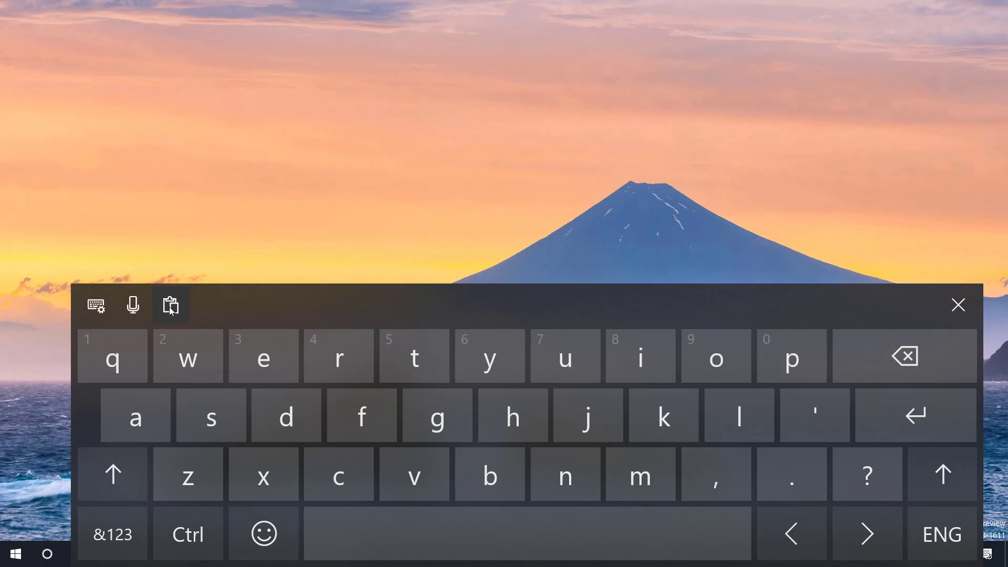
left_click(172, 309)
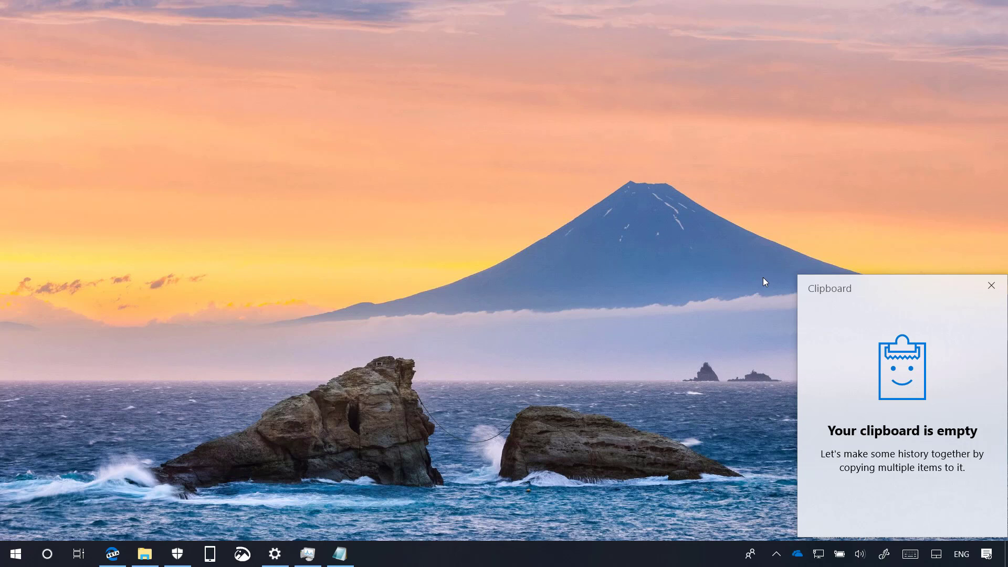
left_click(992, 286)
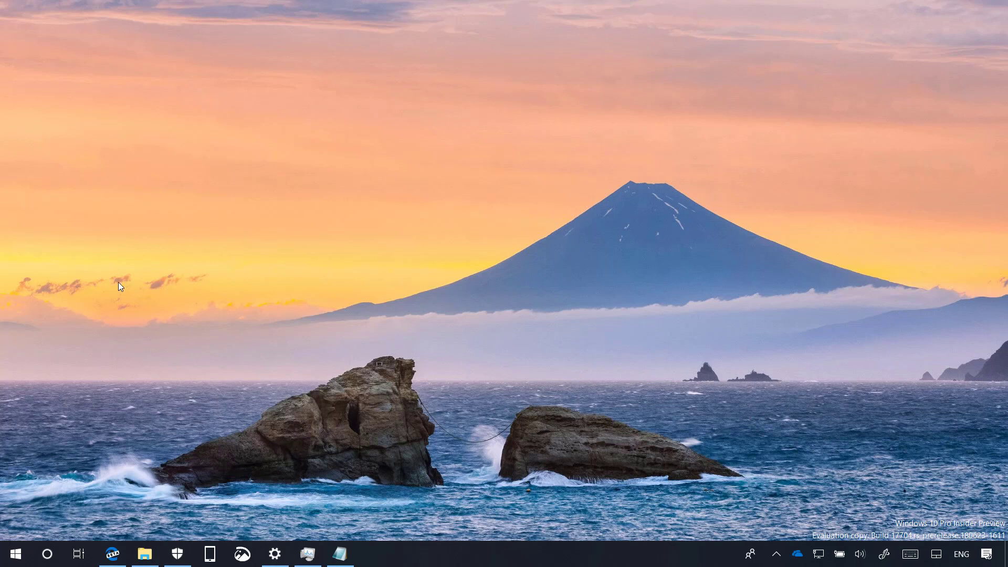
Step: Open the Roboto-LightItalic.ttf font preview from Downloads, then hide all windows with Win+D
left_click(145, 553)
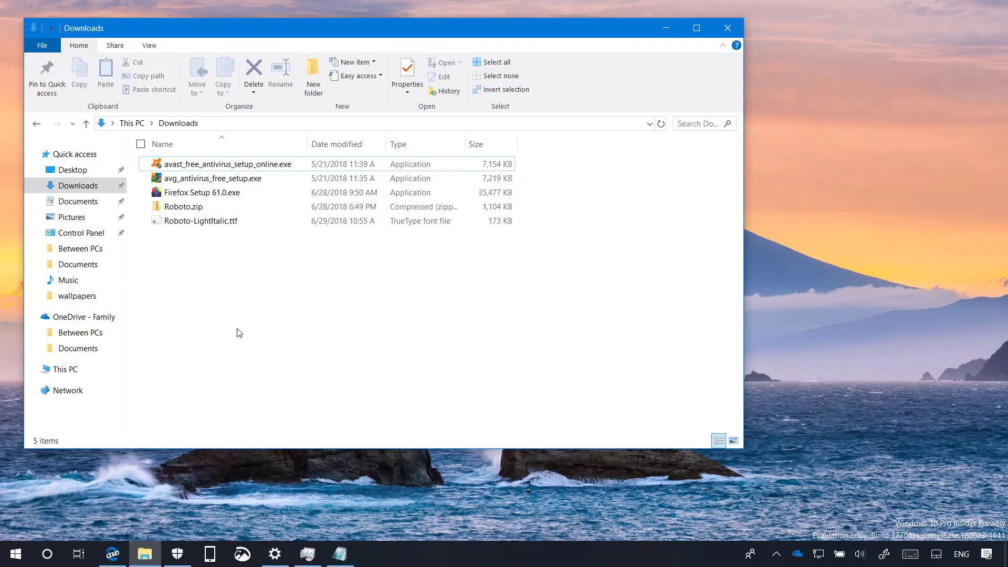
right_click(195, 226)
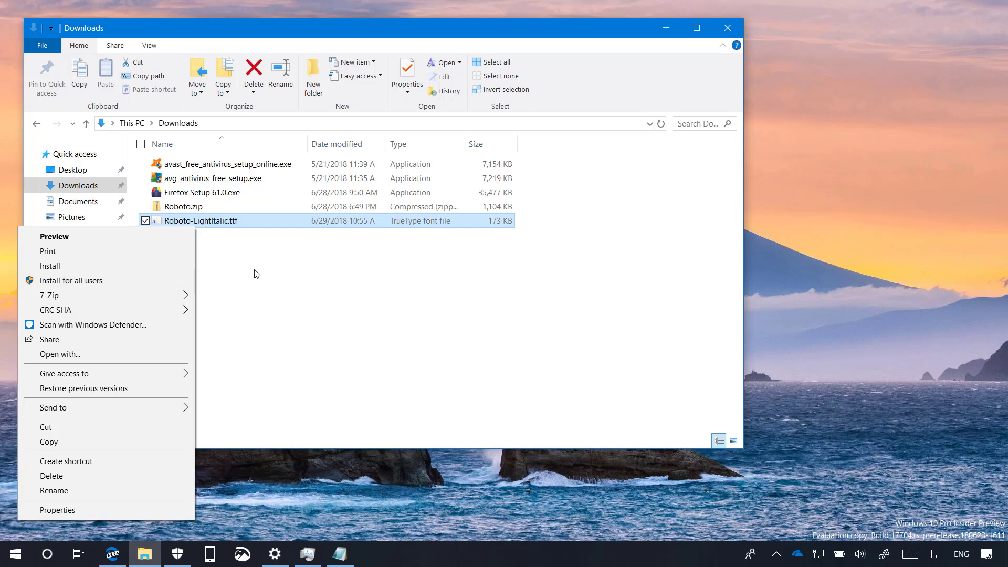
left_click(210, 253)
double_click(190, 221)
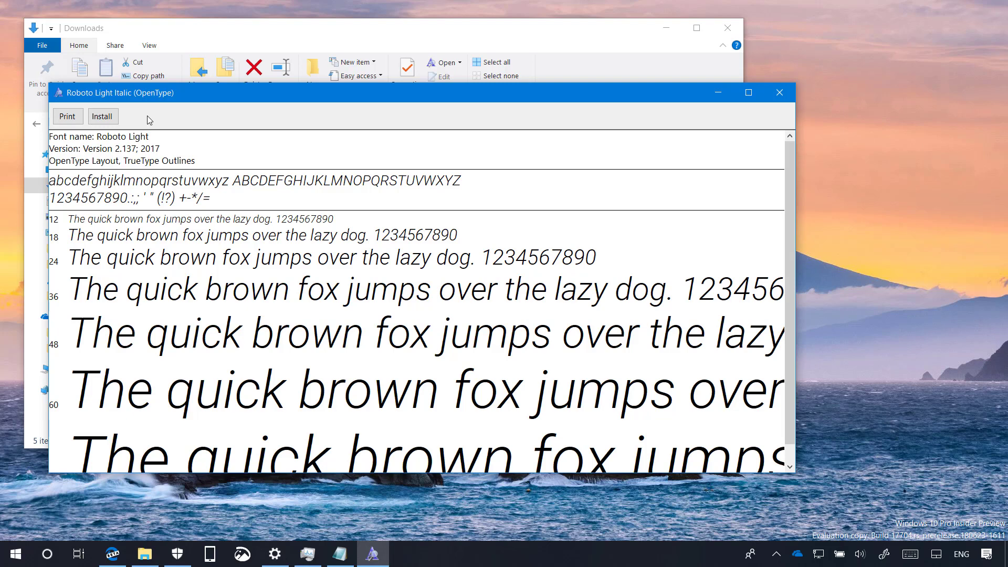
key("super+d")
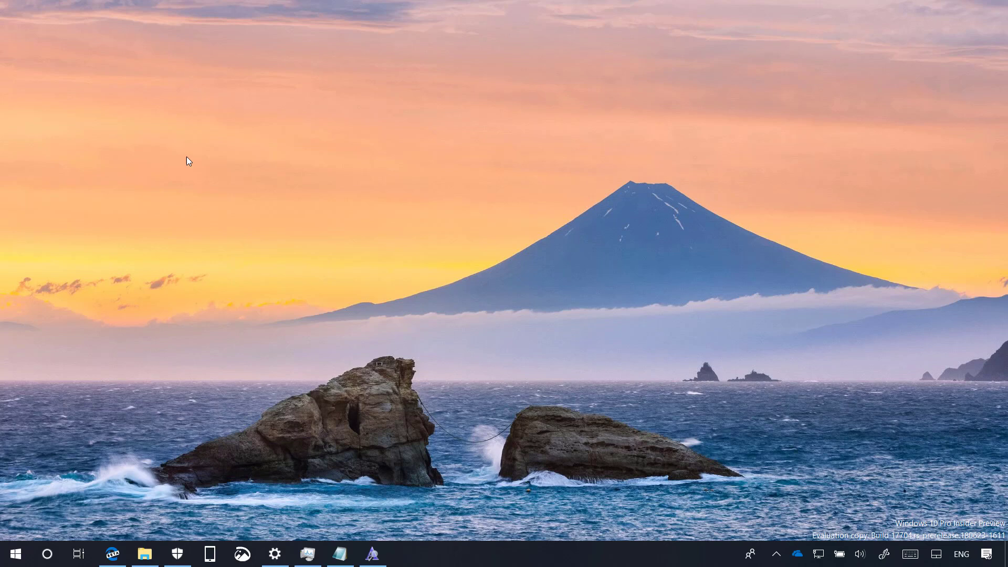
Step: Restore Settings, try the search box's editing menu, then open System's Display page showing 125% scaling
left_click(274, 555)
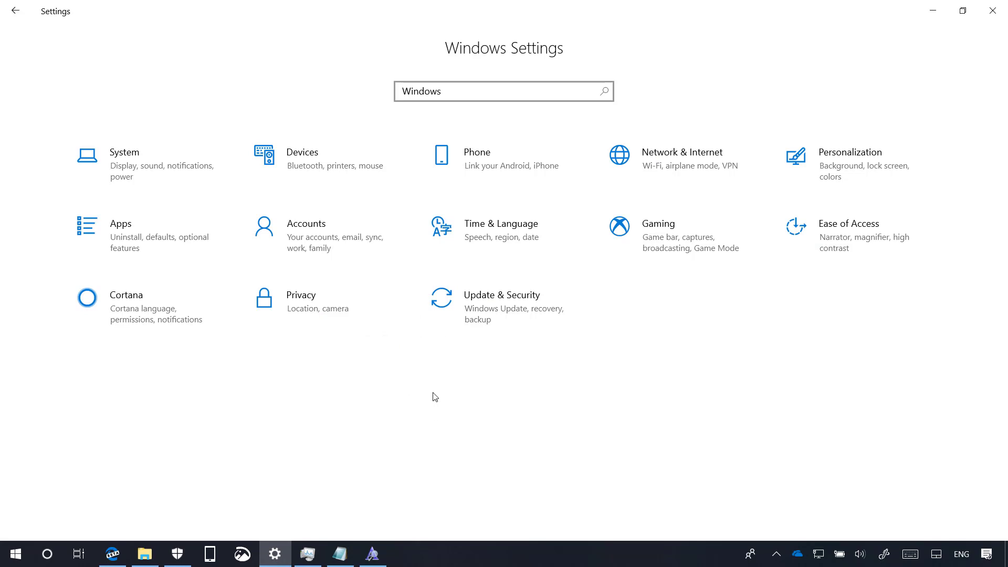
left_click(423, 92)
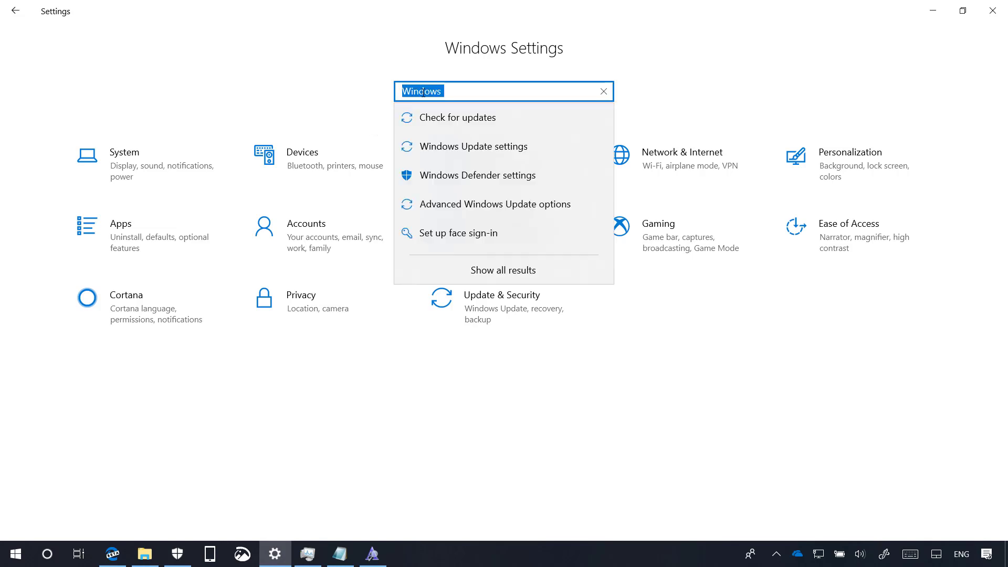
right_click(423, 92)
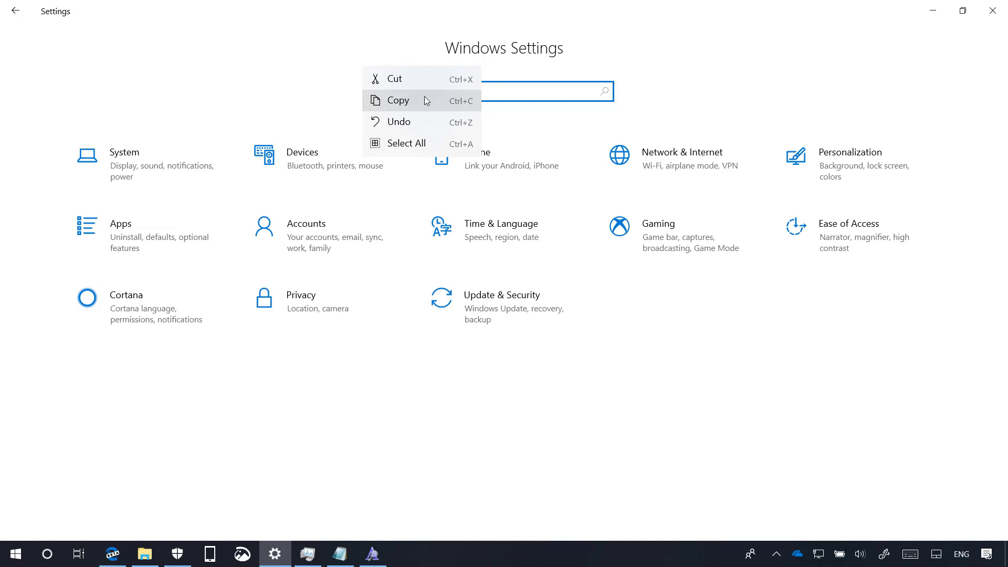
left_click(423, 122)
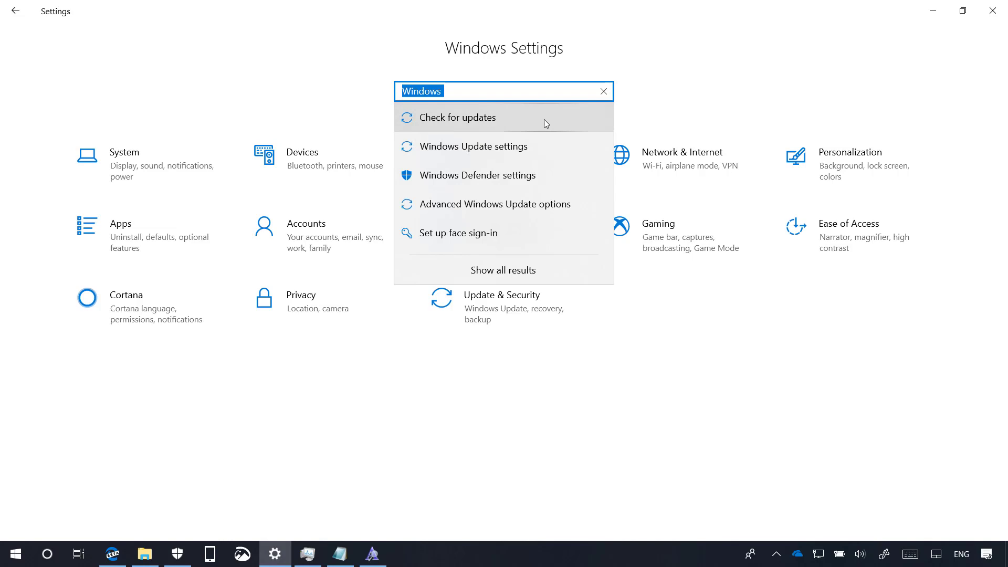
left_click(192, 166)
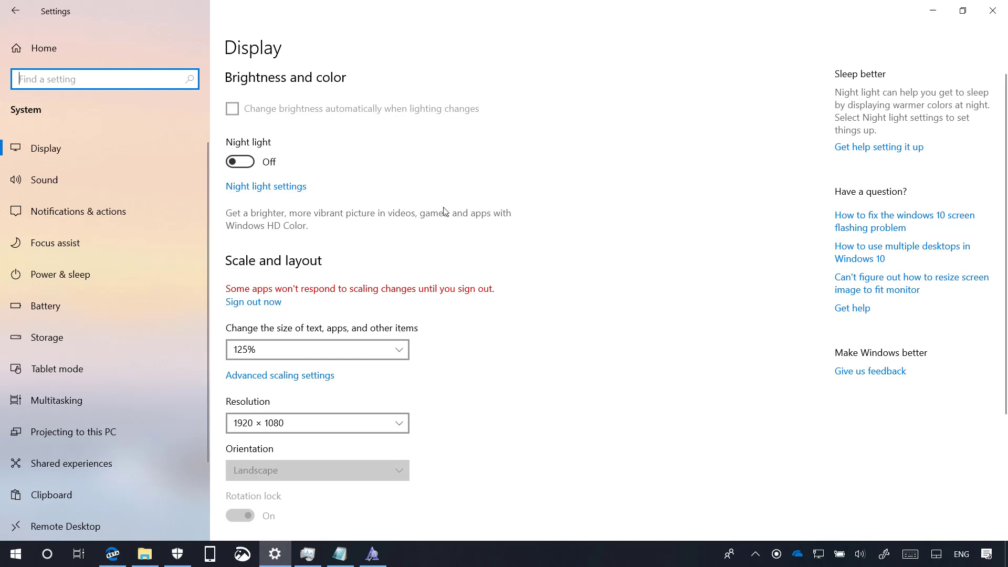
left_click(386, 348)
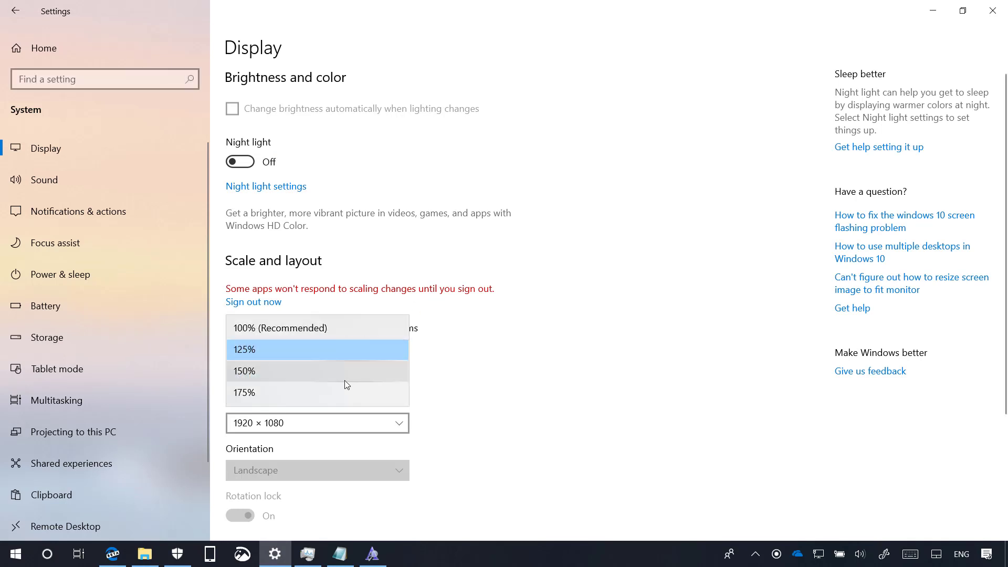
left_click(467, 384)
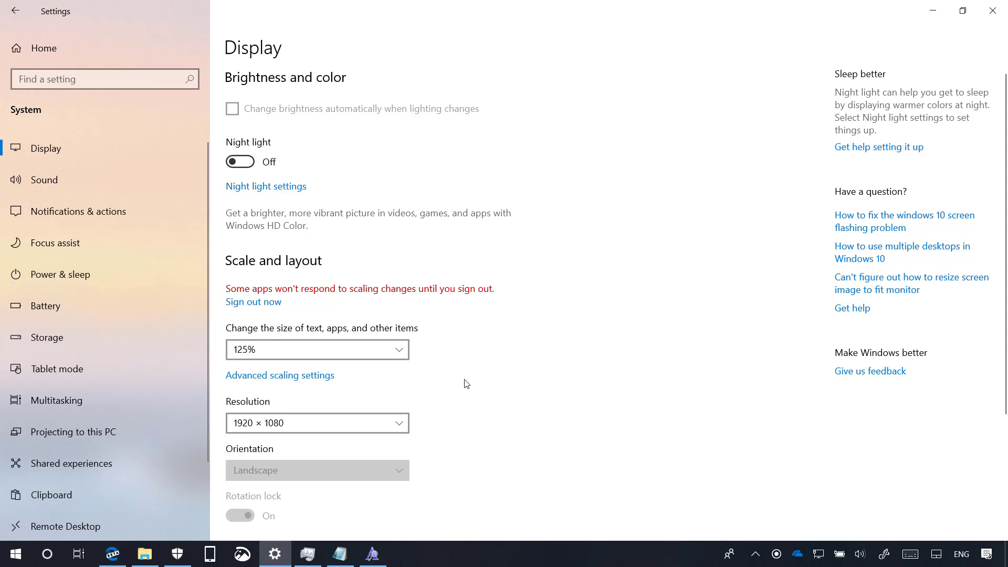
left_click(363, 425)
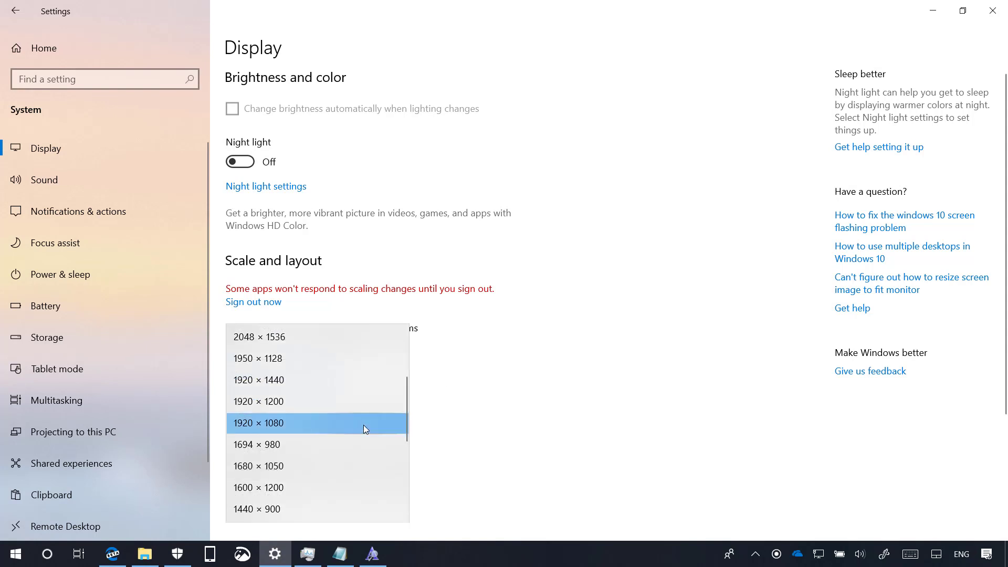
left_click(475, 346)
scroll(335, 466, "down", 3)
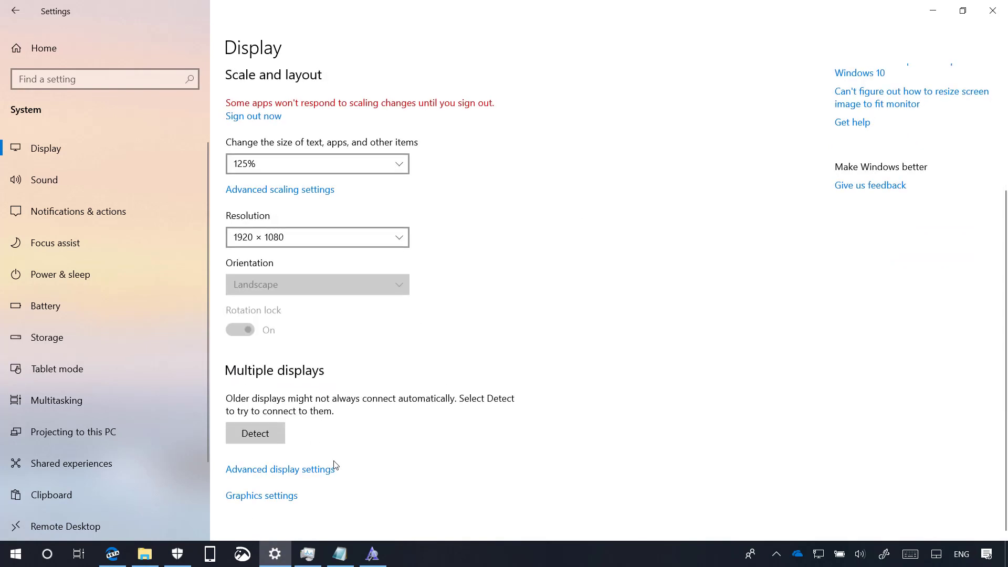
left_click(316, 469)
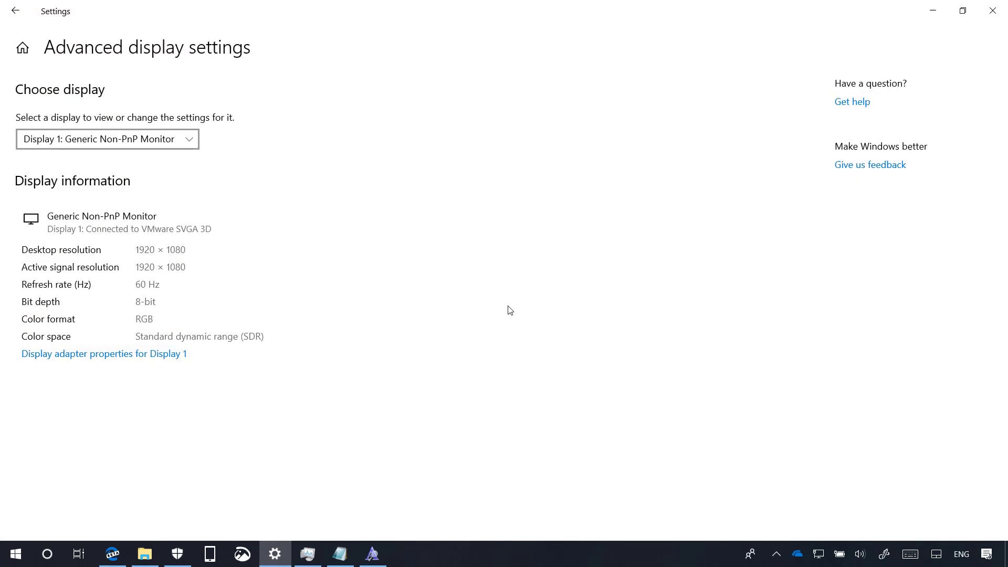
left_click(192, 146)
left_click(192, 145)
left_click(128, 360)
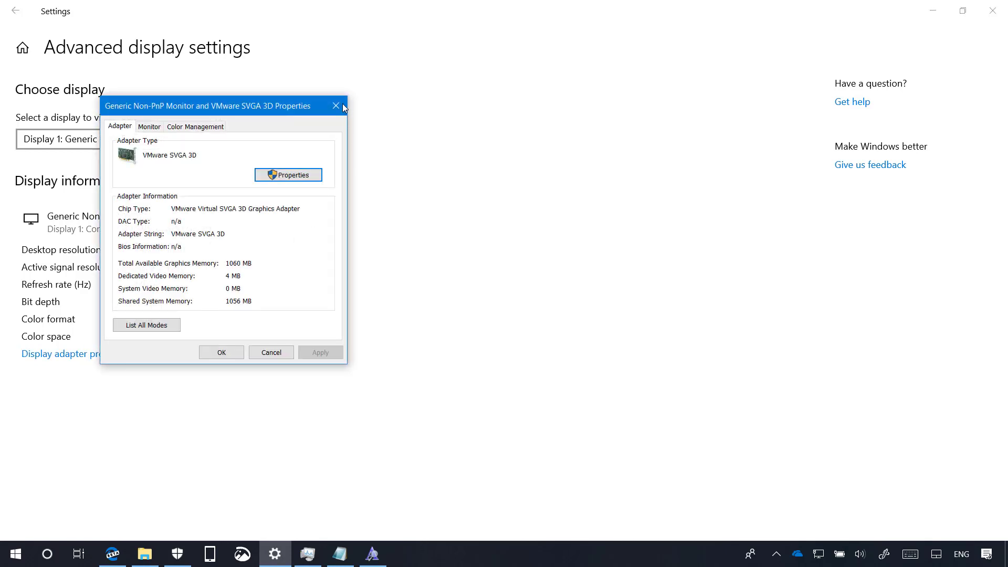
left_click(336, 106)
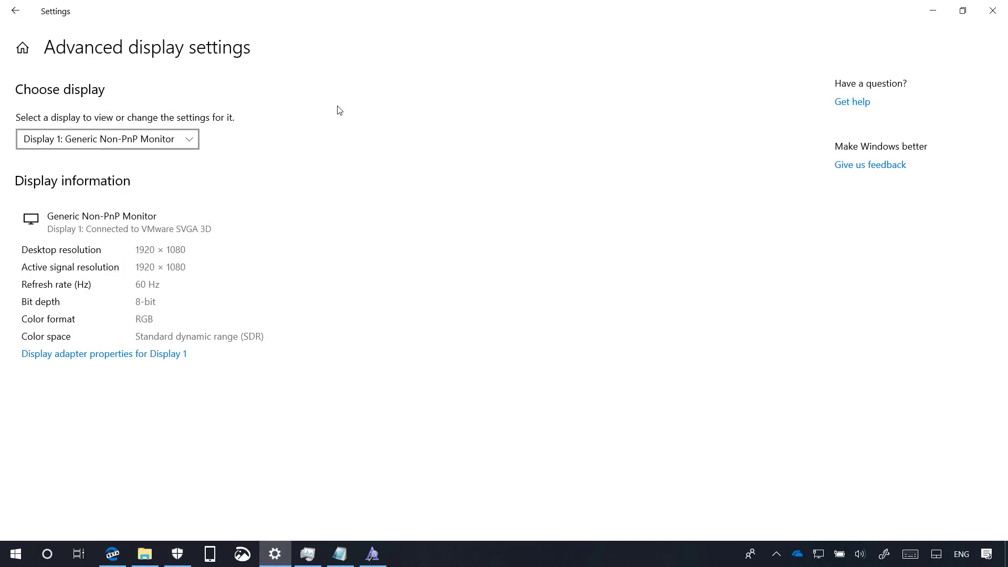
Step: Open Sound, disable and re-enable the speakers, and check spatial sound formats, leaving Stereo
left_click(16, 11)
left_click(44, 79)
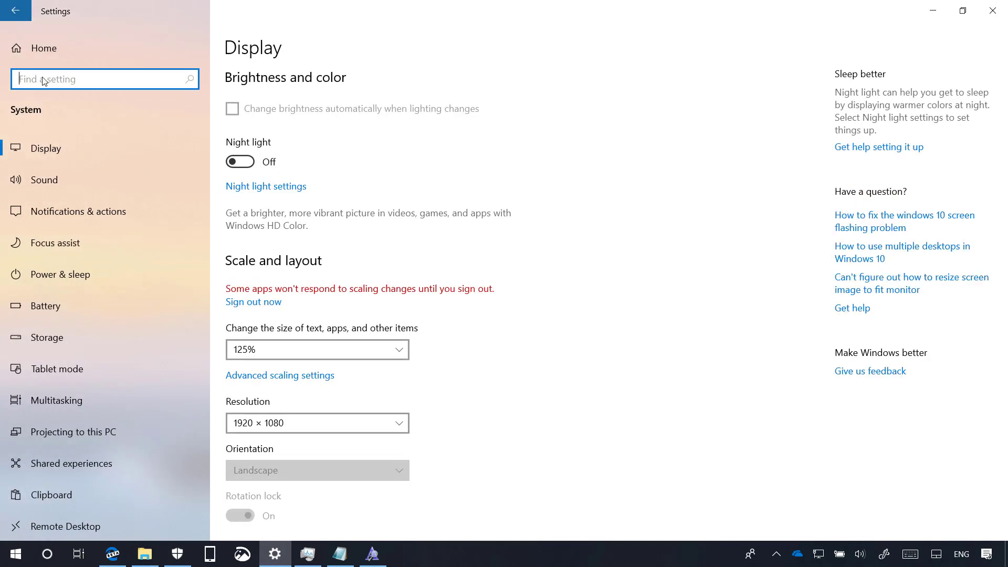
left_click(59, 185)
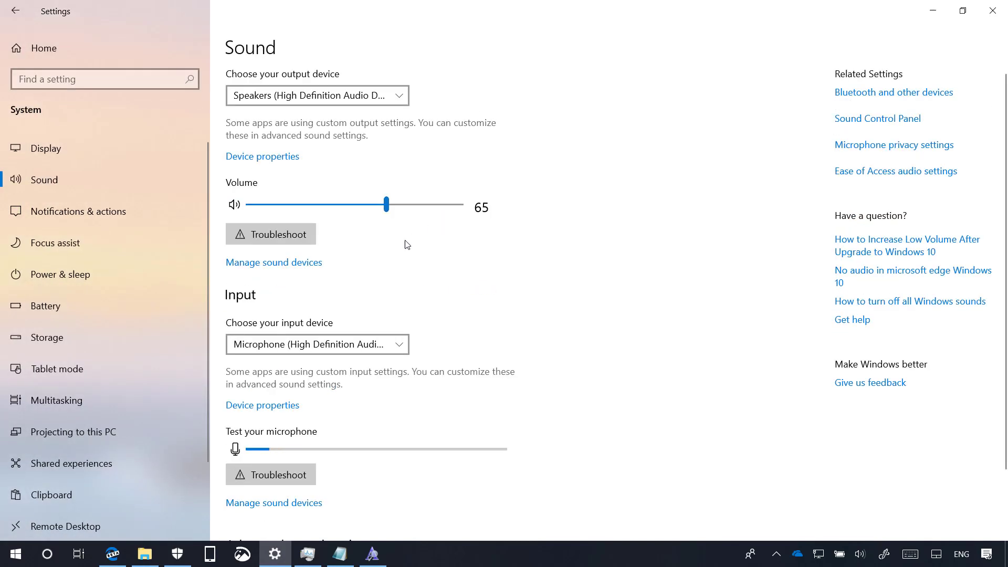
left_click(270, 157)
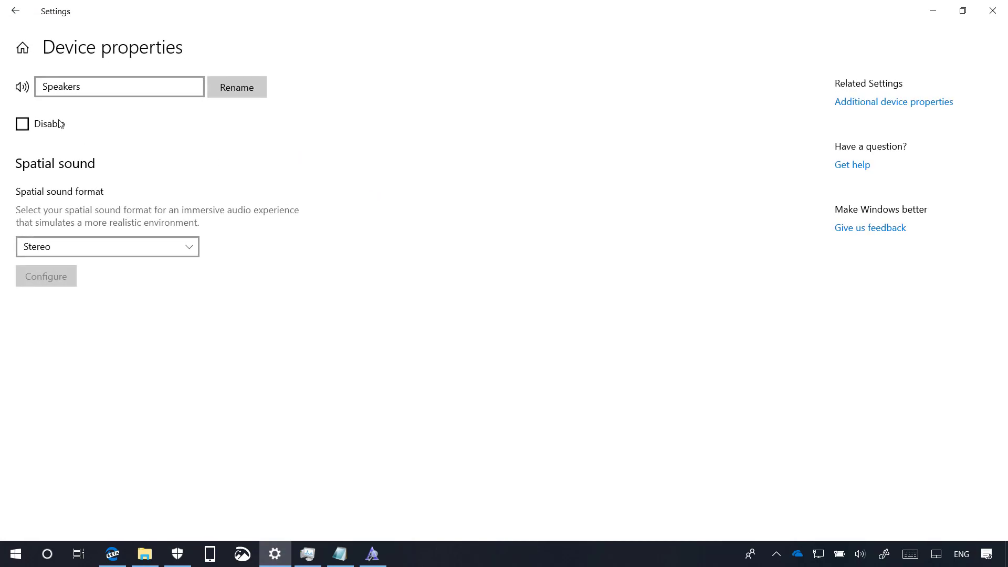
left_click(22, 125)
left_click(23, 128)
left_click(170, 250)
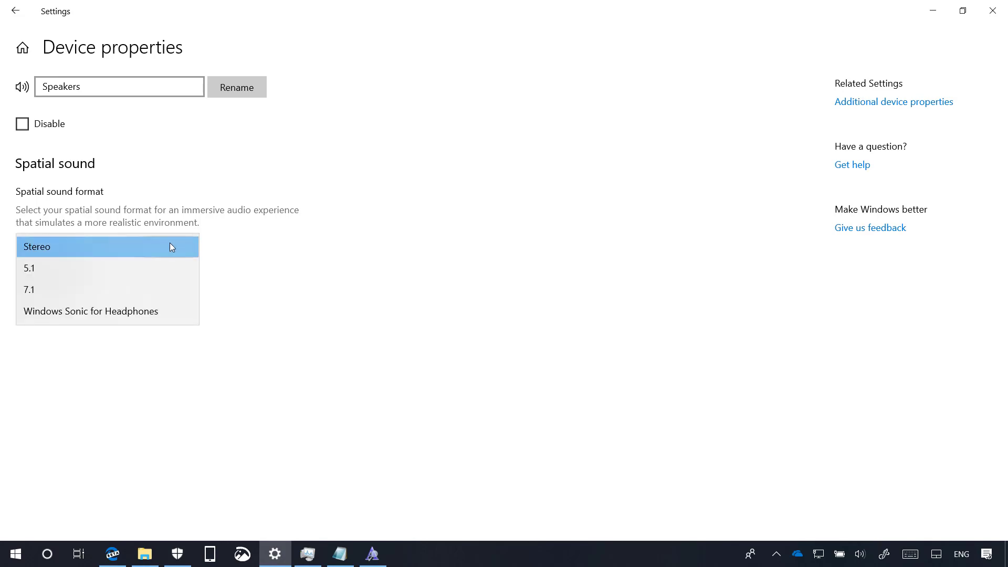
key("alt+Left")
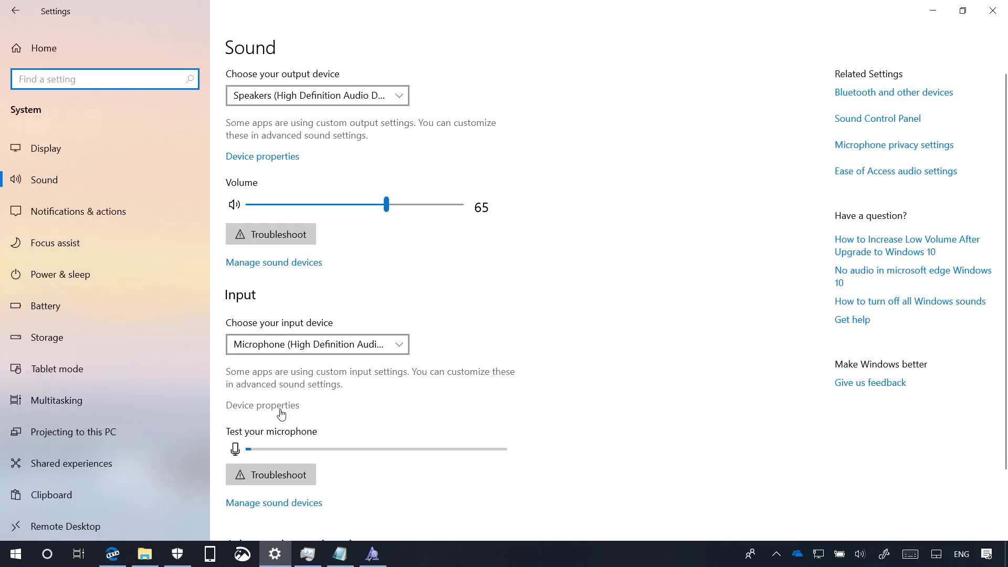
Step: Disable and re-enable the microphone in its device properties, then return to Sound
left_click(277, 409)
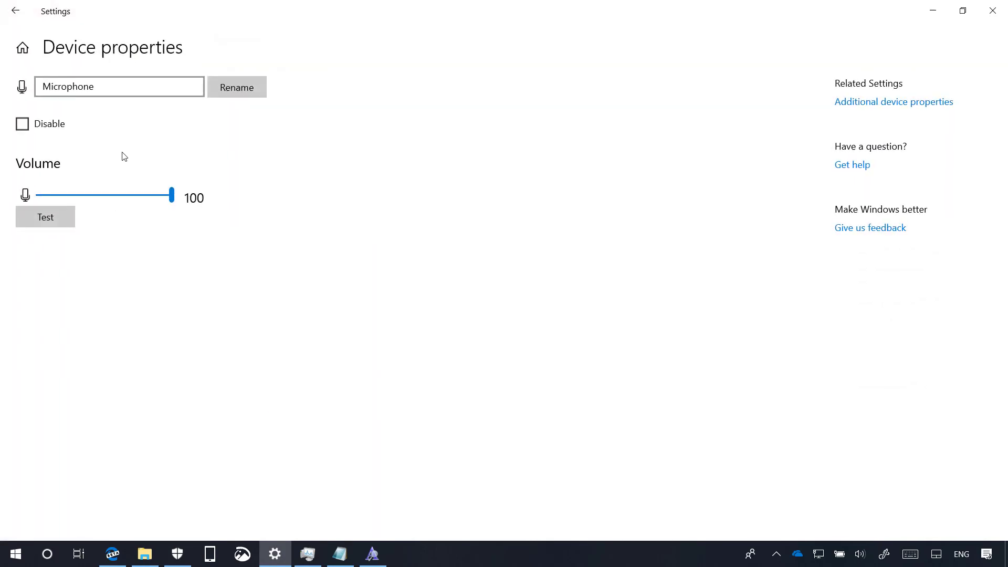
left_click(44, 129)
left_click(44, 129)
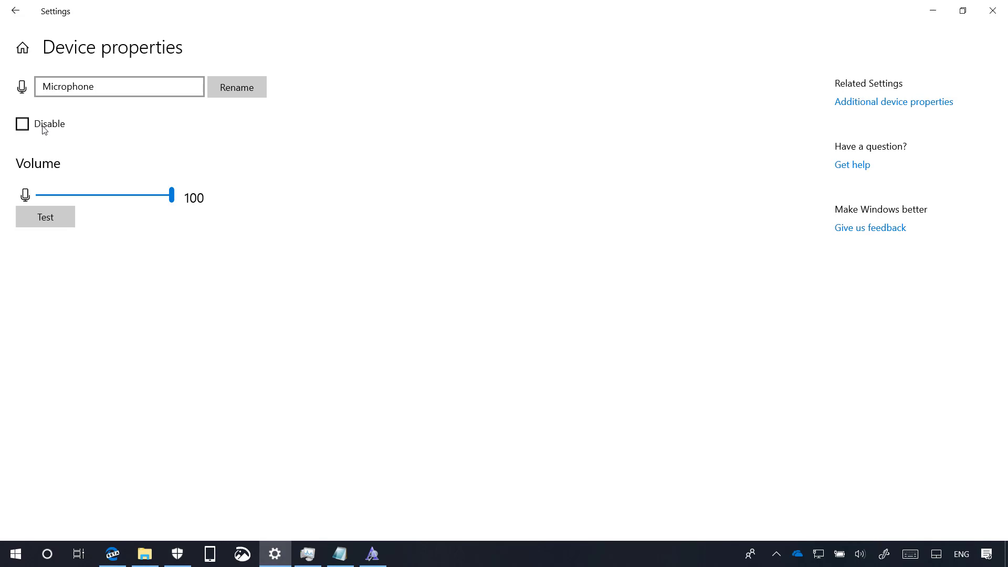
left_click(16, 10)
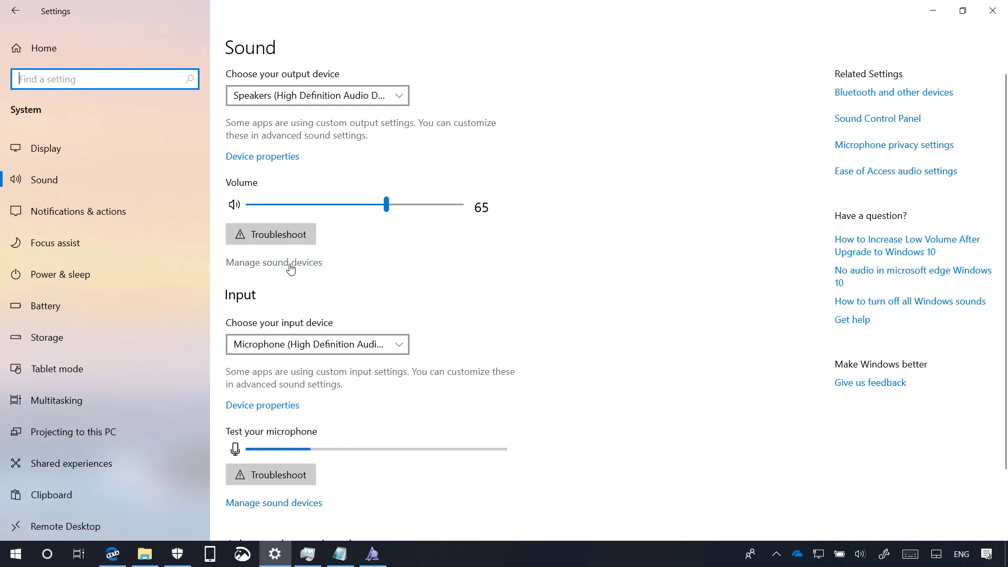
left_click(290, 268)
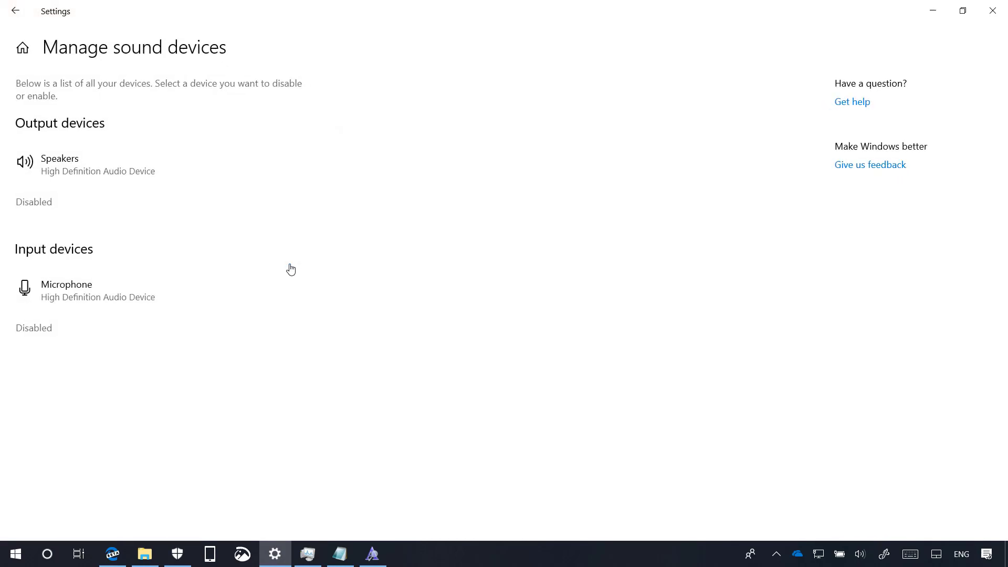
left_click(85, 169)
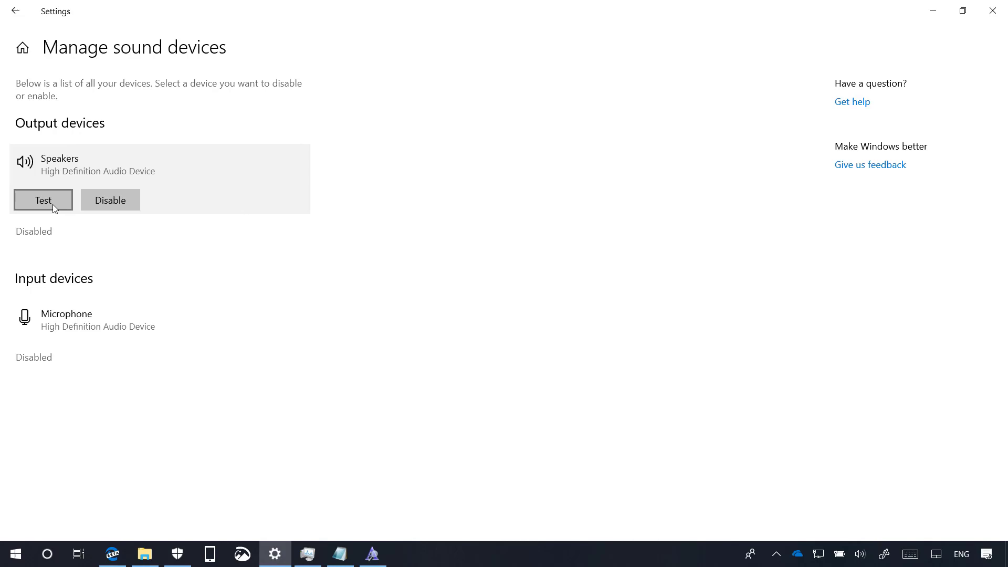
left_click(108, 317)
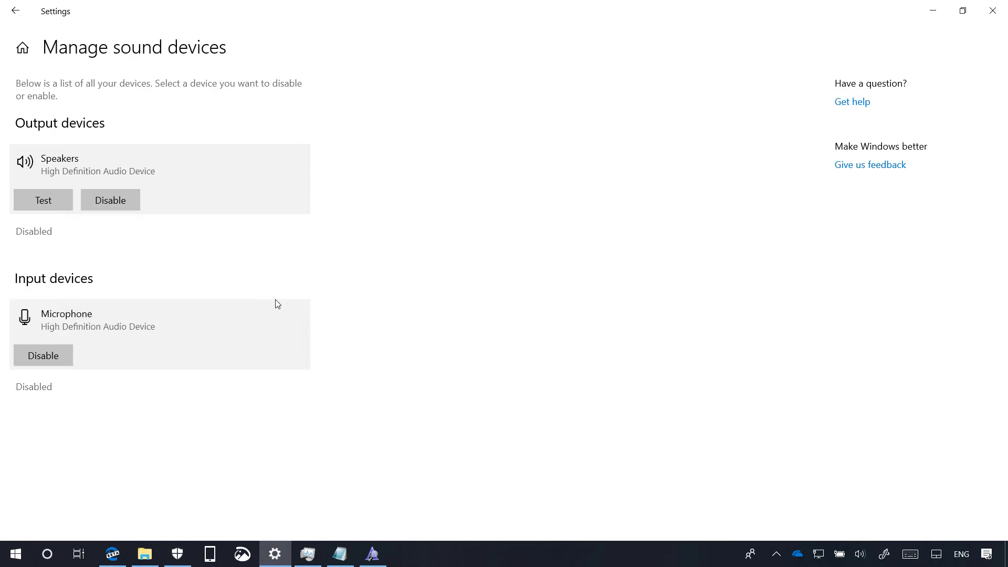
left_click(16, 11)
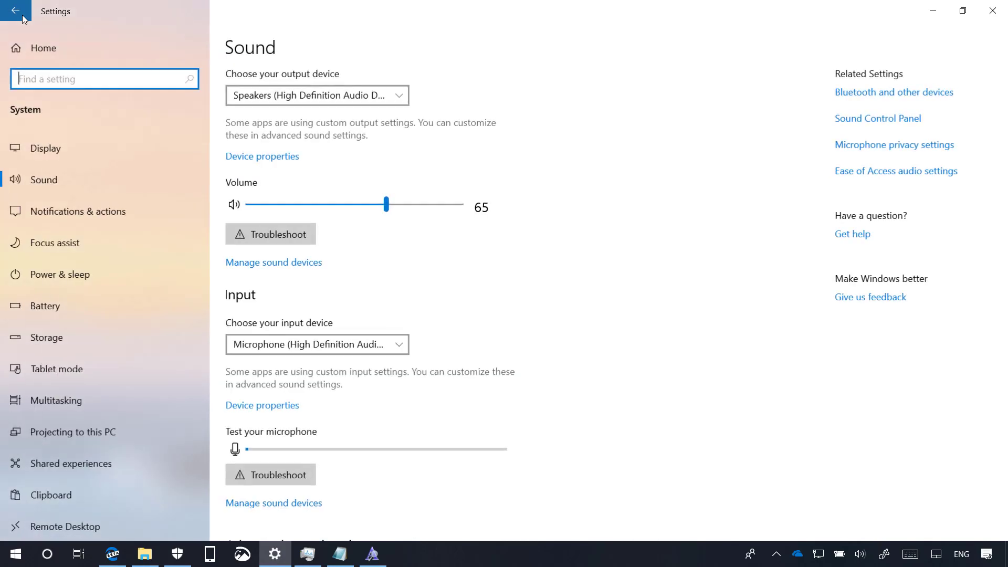
Step: View the Add or remove quick actions list, compare with the action center, then go back to Storage
left_click(101, 211)
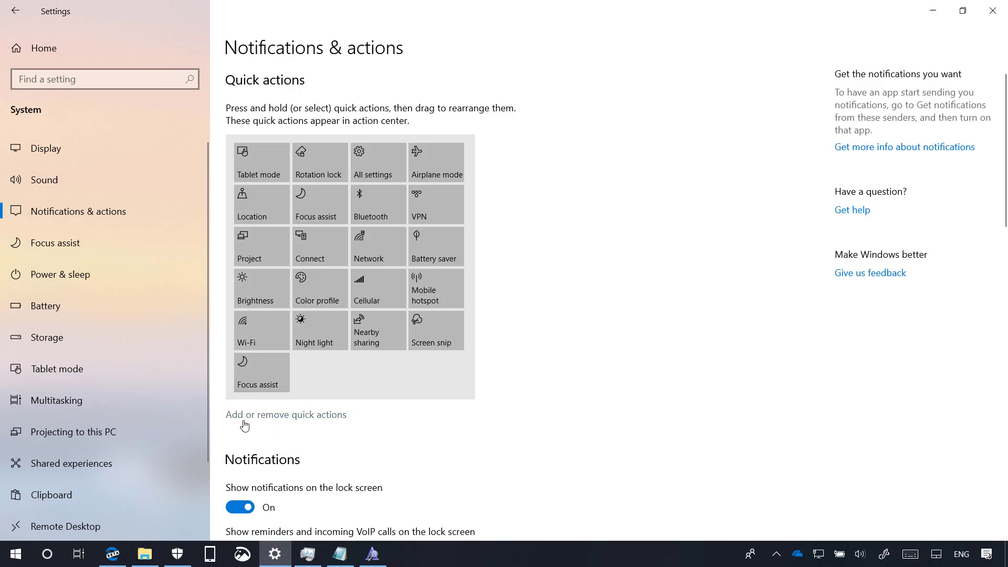
left_click(277, 418)
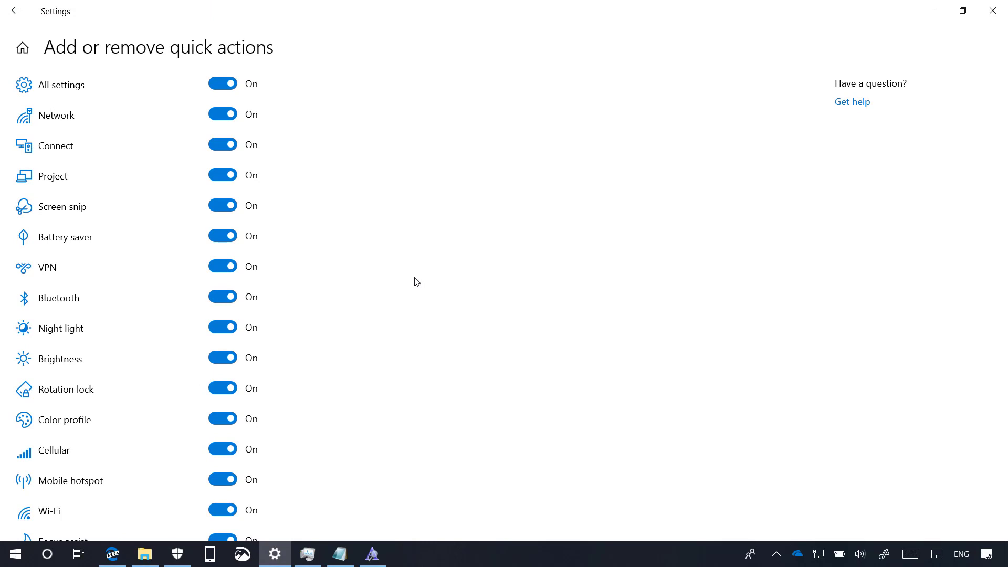
scroll(416, 283, "down", 3)
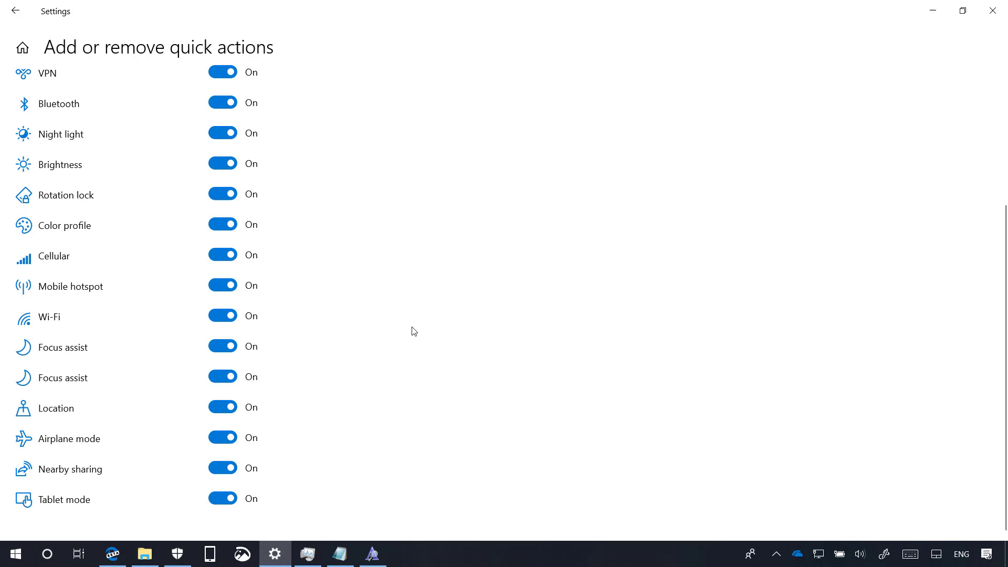
left_click(985, 554)
left_click(516, 331)
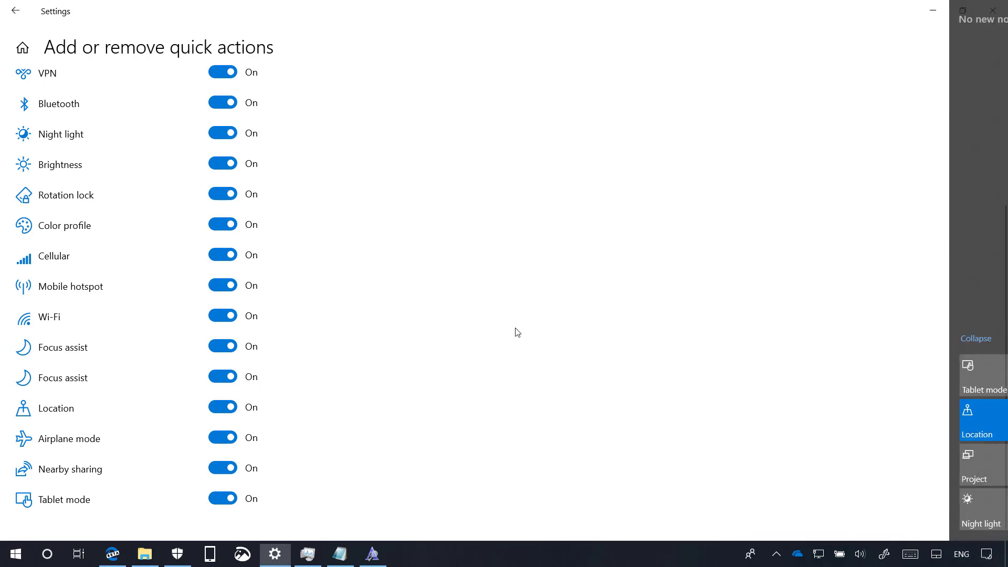
double_click(29, 20)
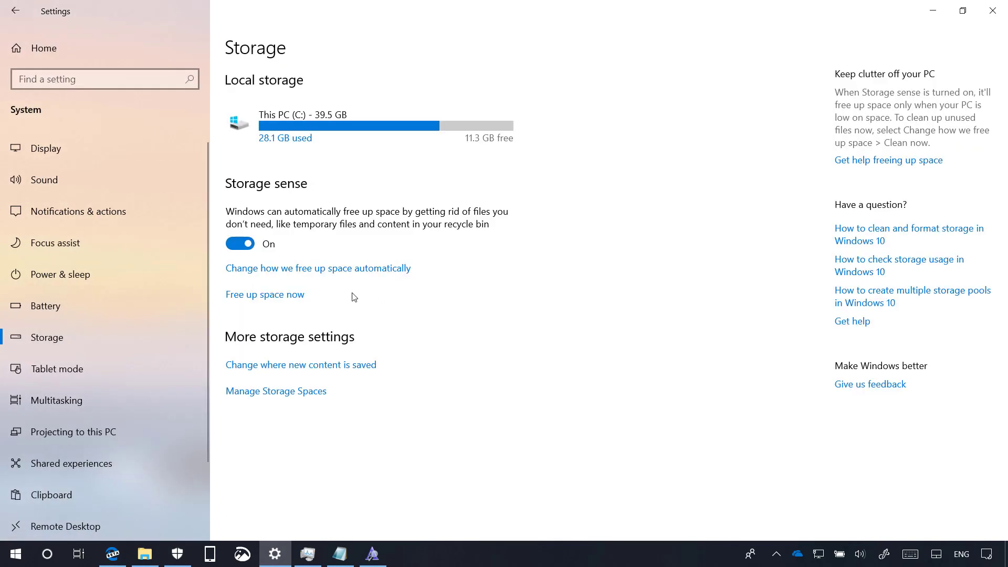
Step: Review Storage sense automatic cleanup options, keeping OneDrive online-only content at Never, then return to Storage
left_click(349, 273)
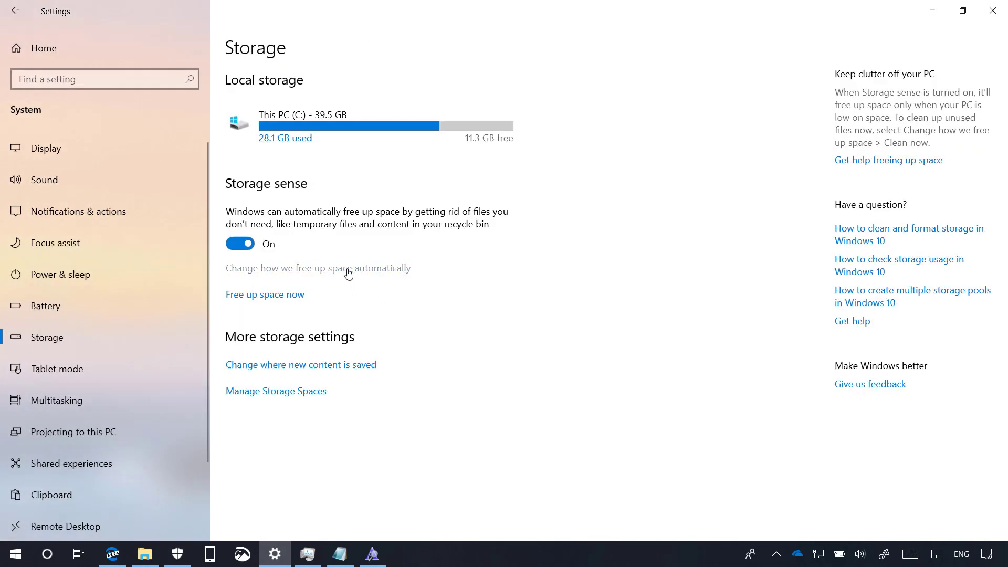
scroll(391, 268, "down", 2)
scroll(390, 267, "down", 3)
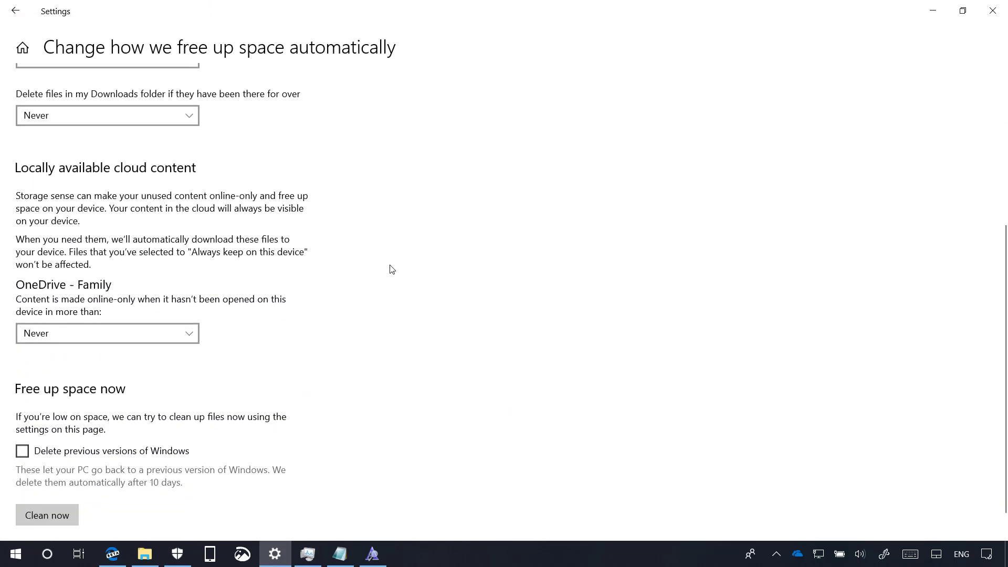
scroll(362, 221, "up", 5)
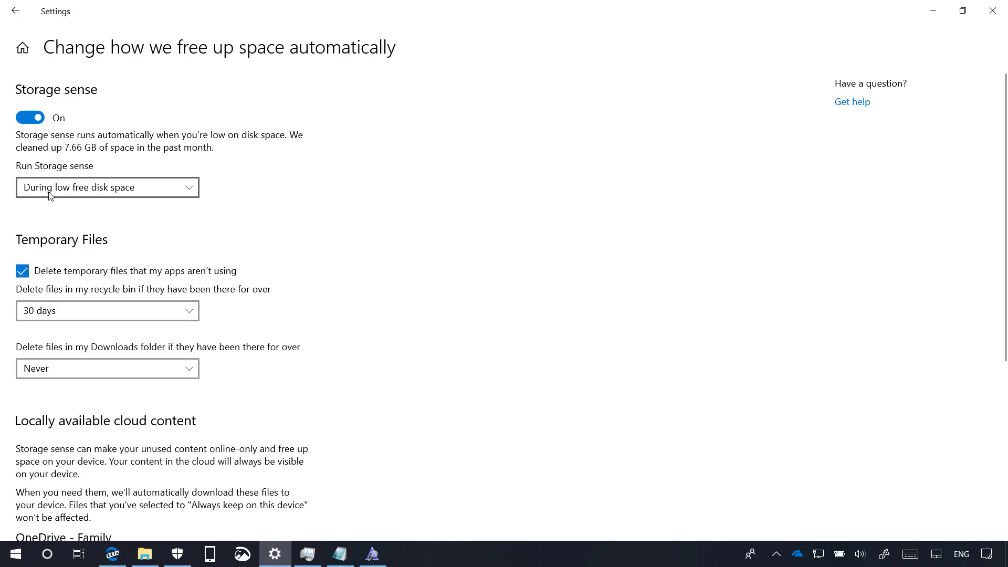
scroll(330, 234, "down", 5)
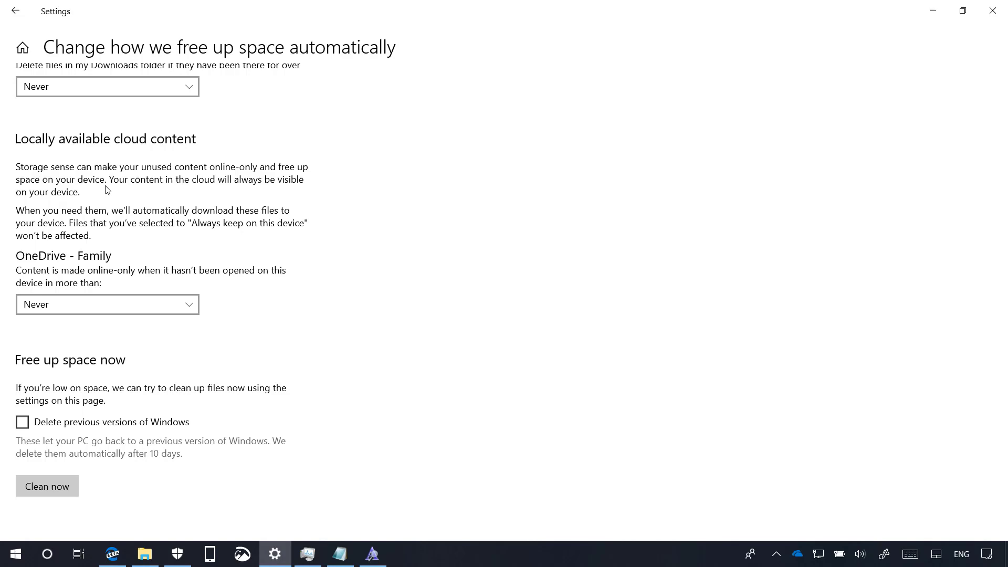
left_click(137, 307)
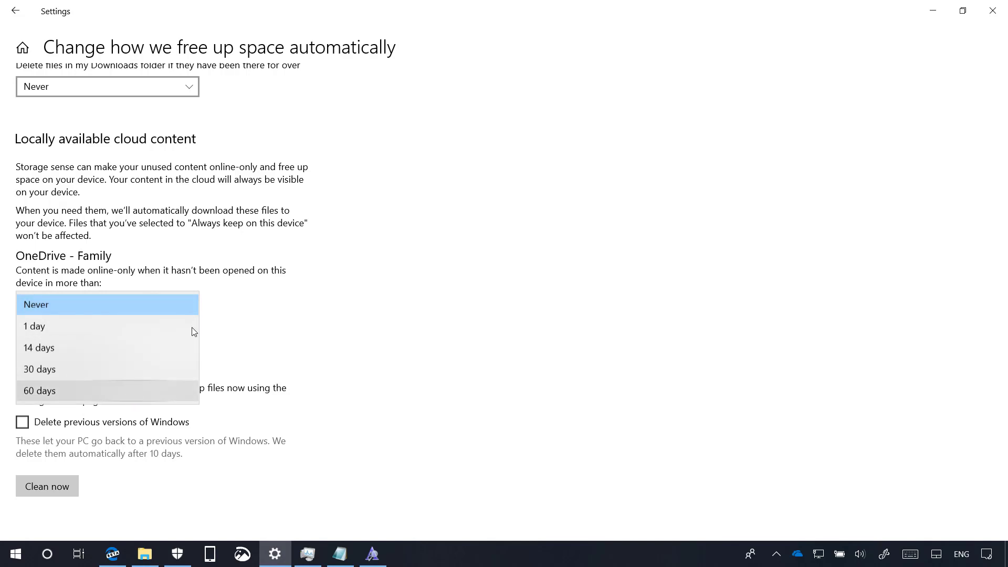
left_click(297, 289)
left_click(23, 13)
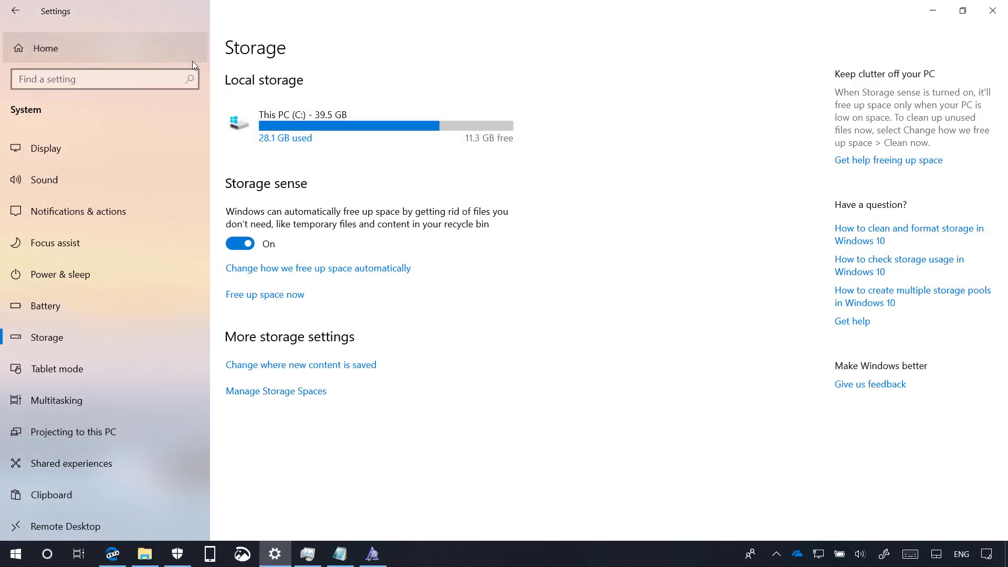
Step: Go to Devices > Typing and look at the Typing insights page
left_click(192, 59)
left_click(252, 158)
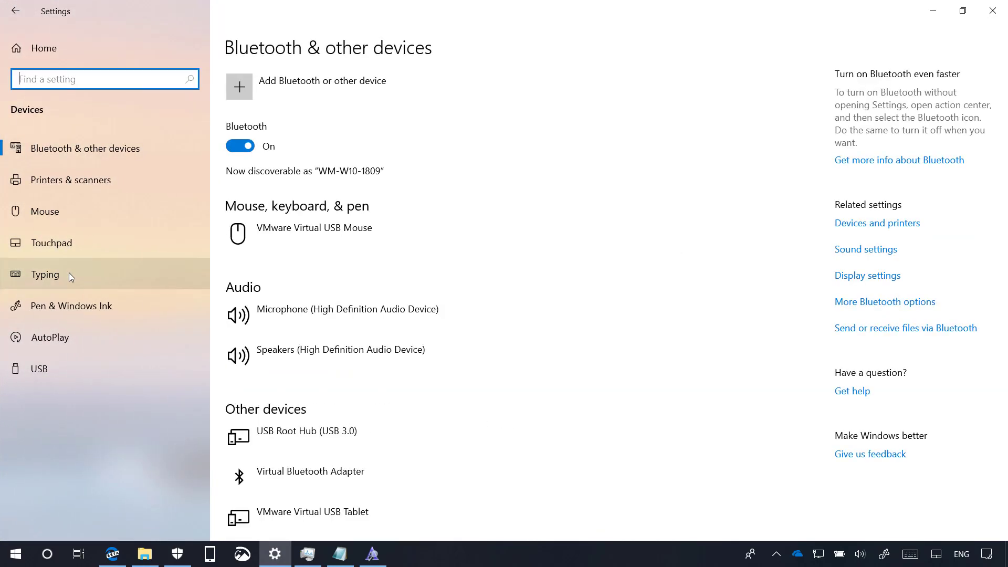
left_click(91, 274)
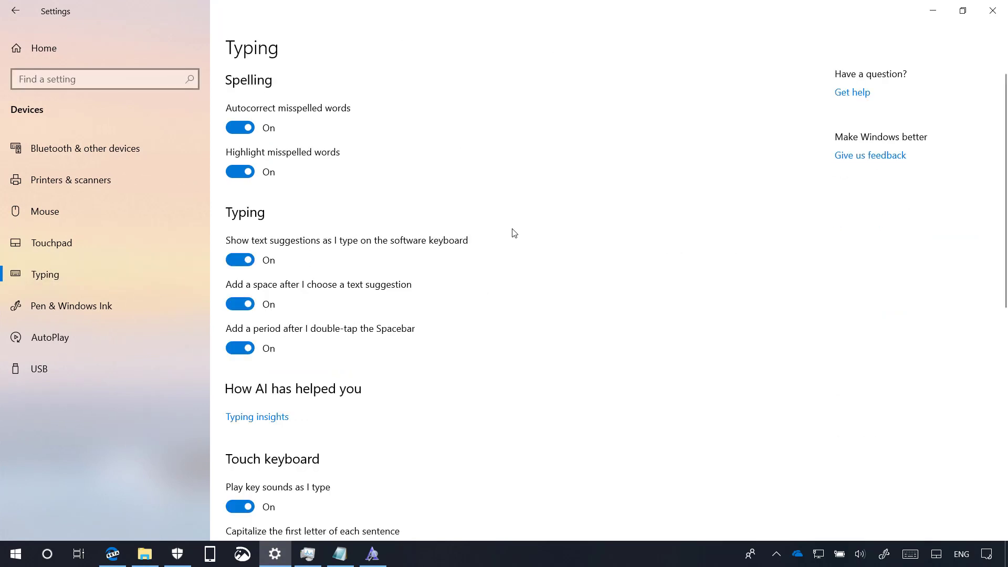
scroll(512, 233, "down", 4)
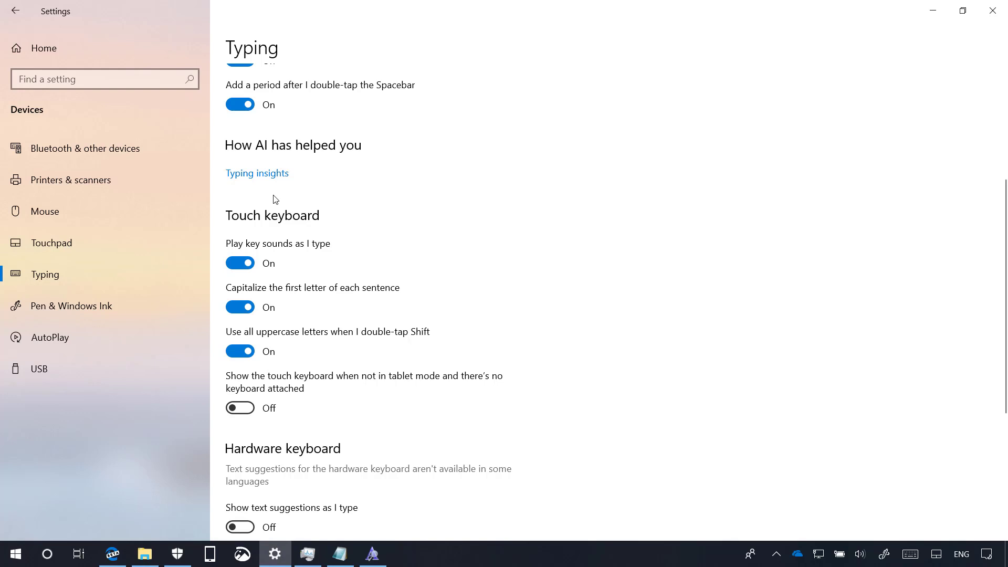
left_click(266, 173)
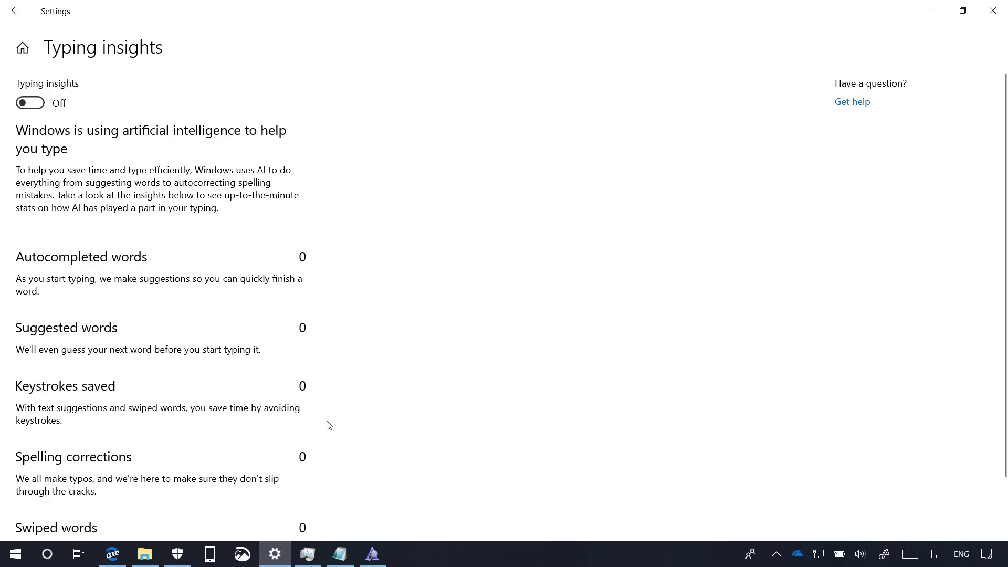
left_click(20, 17)
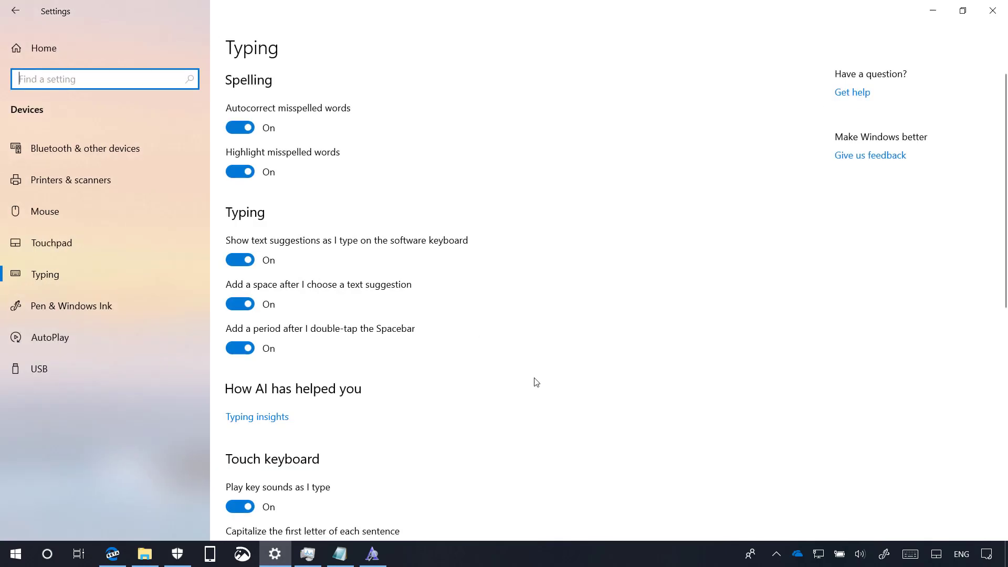
Step: Switch SwiftKey suggestions for Spanish (Spain) off, keeping English on, then go back to Typing
scroll(535, 381, "down", 5)
scroll(534, 381, "down", 3)
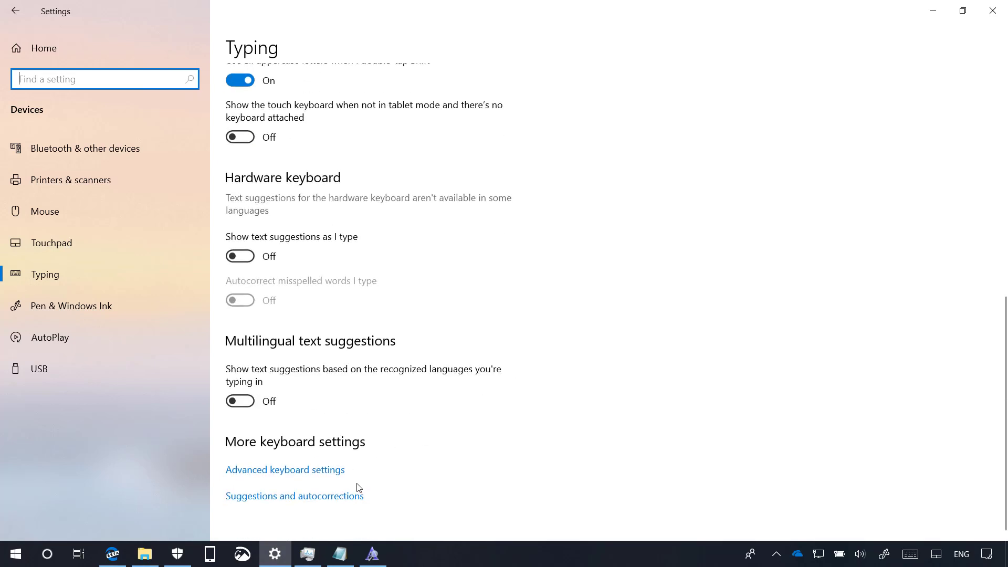
left_click(255, 497)
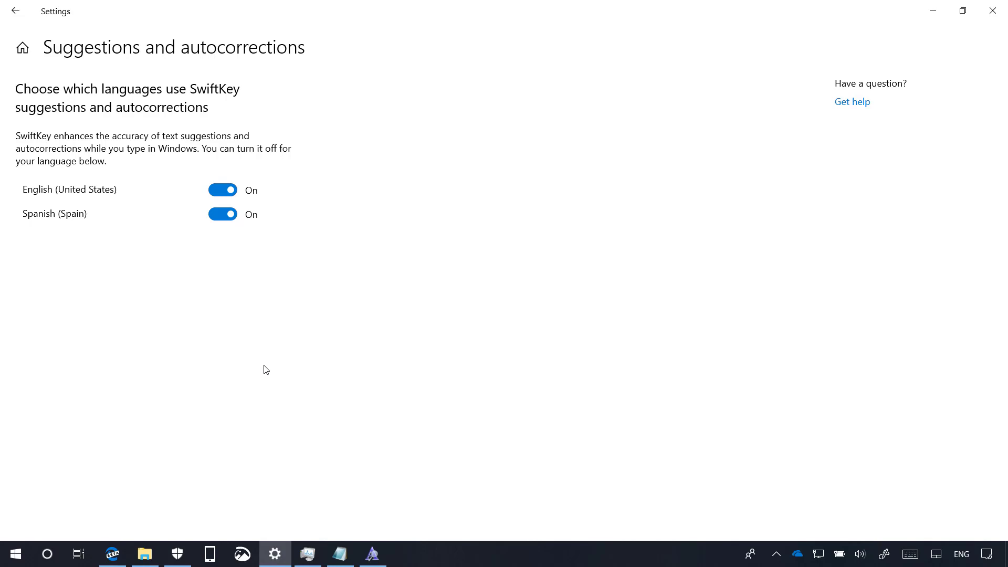
left_click(231, 220)
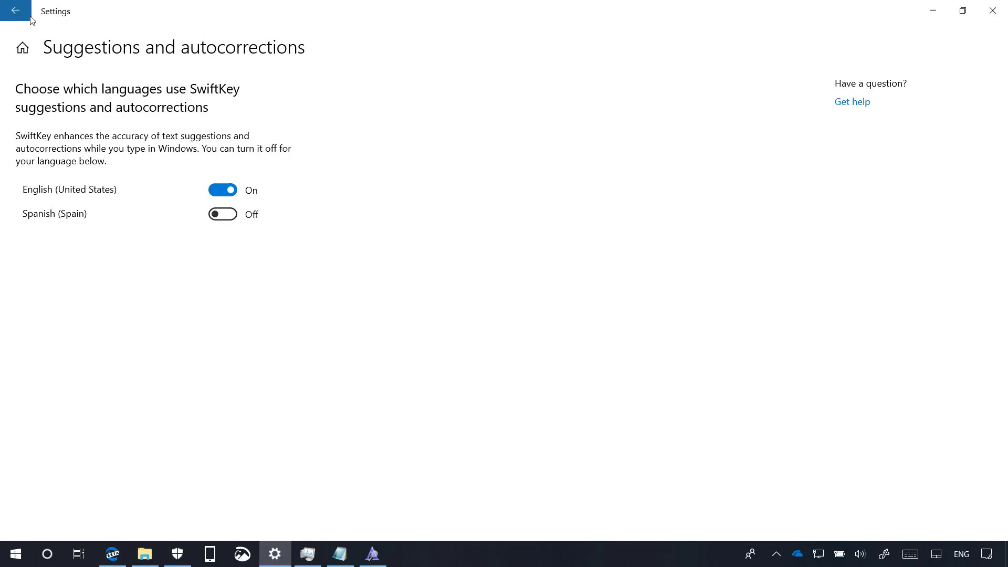
left_click(16, 11)
Step: Go to Apps, check the Installing apps source choices without changing them, and scroll further down
left_click(120, 62)
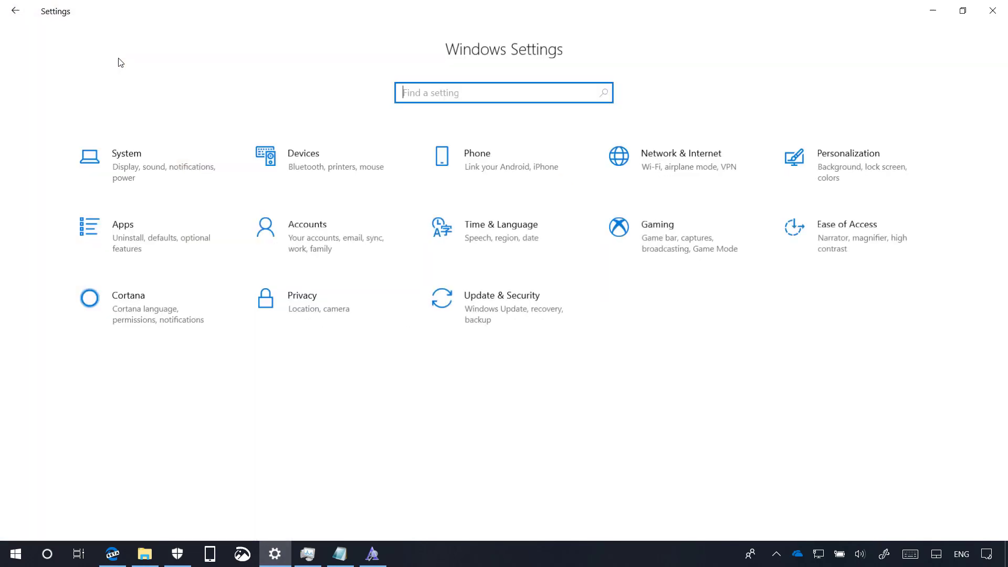
left_click(179, 229)
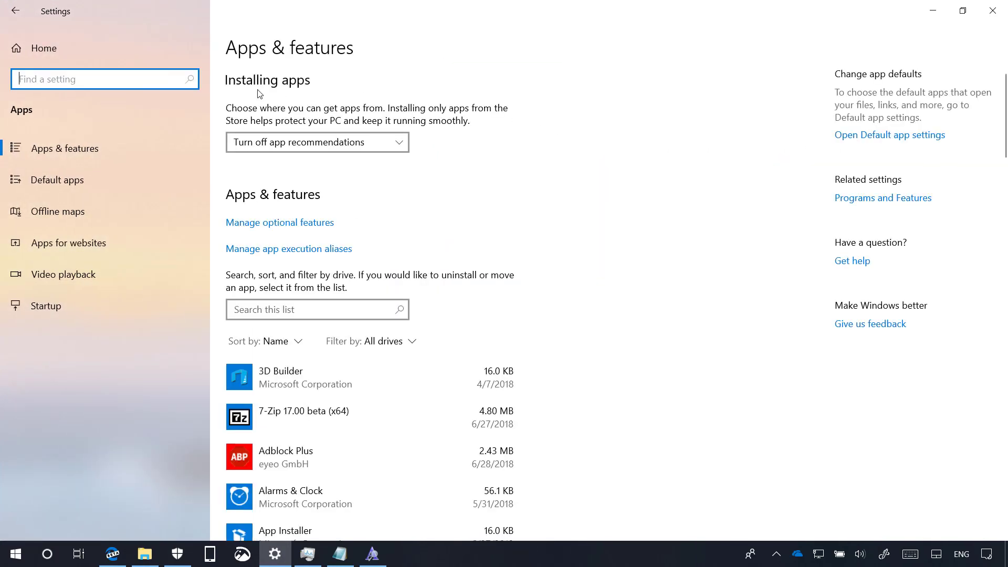
left_click(400, 142)
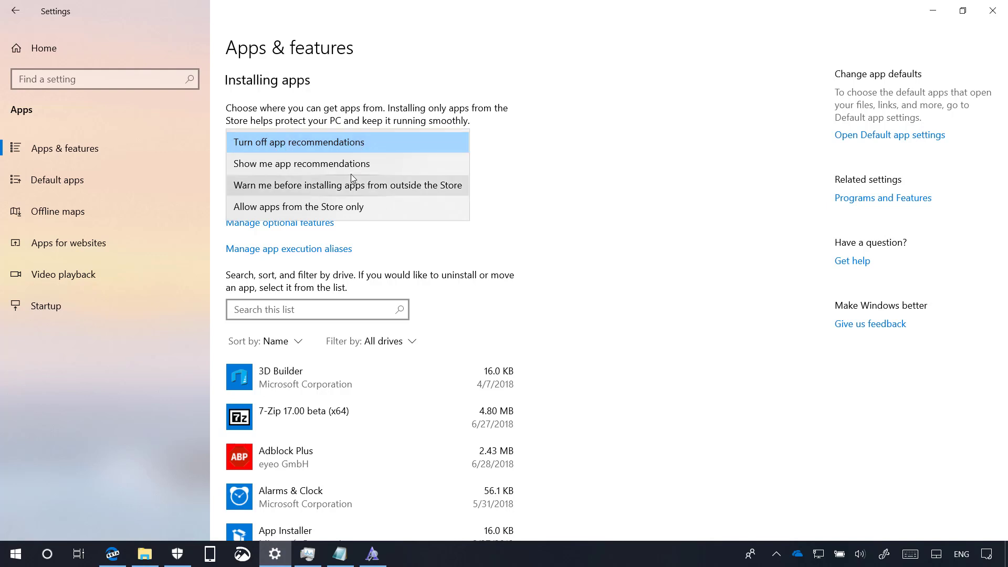
key("Escape")
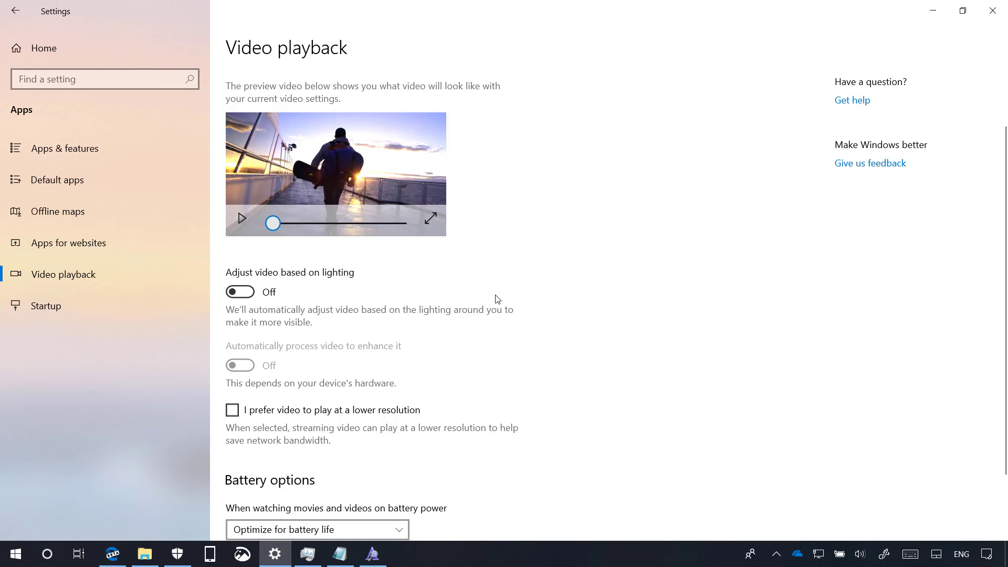
scroll(497, 298, "down", 3)
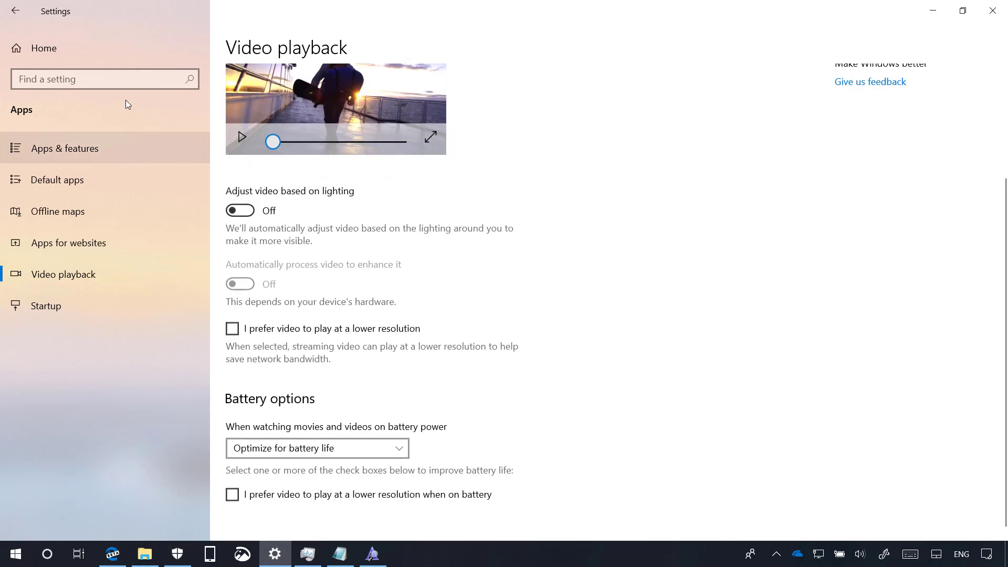
Step: Go to Time & Language > Region and open Change data formats
left_click(103, 53)
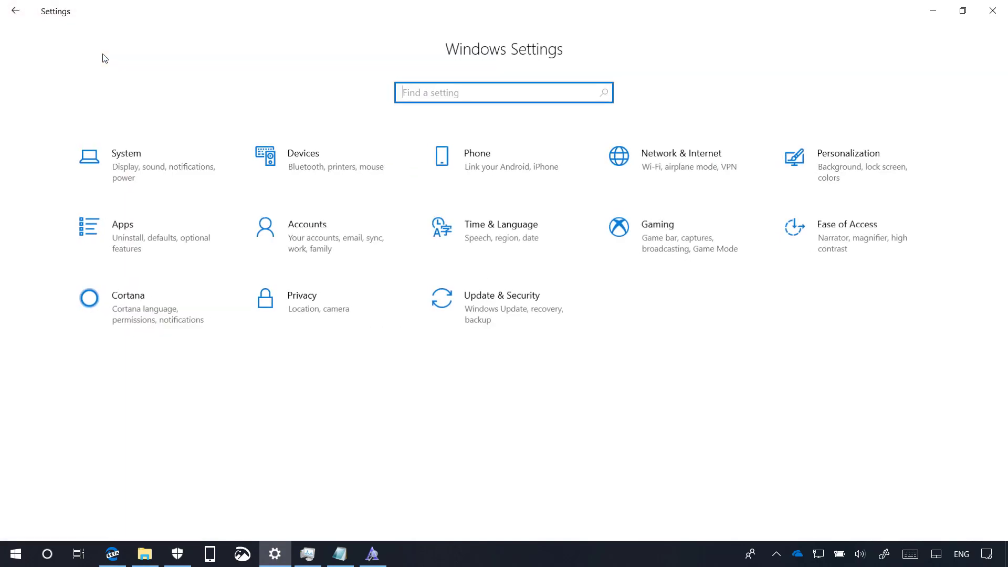
left_click(500, 243)
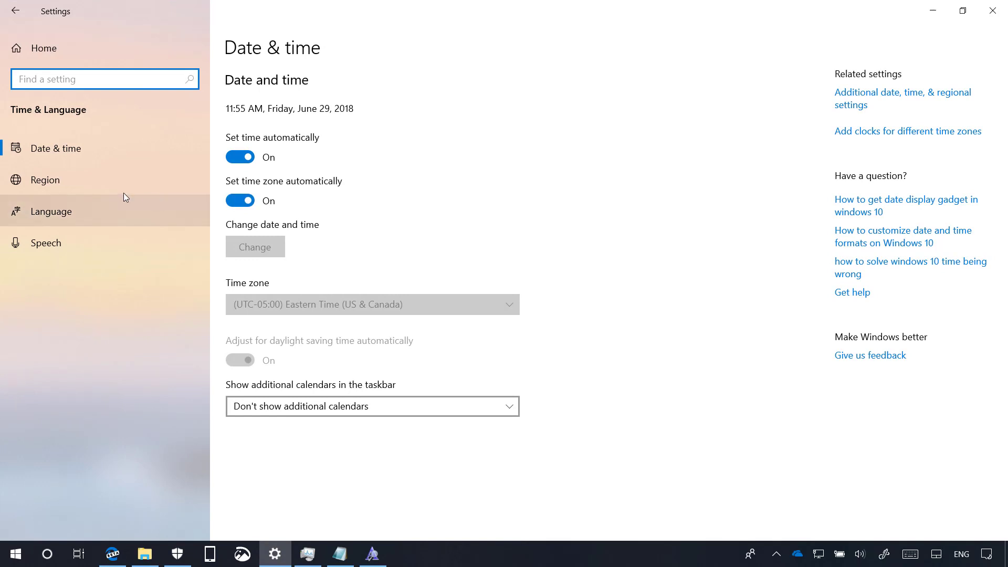
left_click(99, 181)
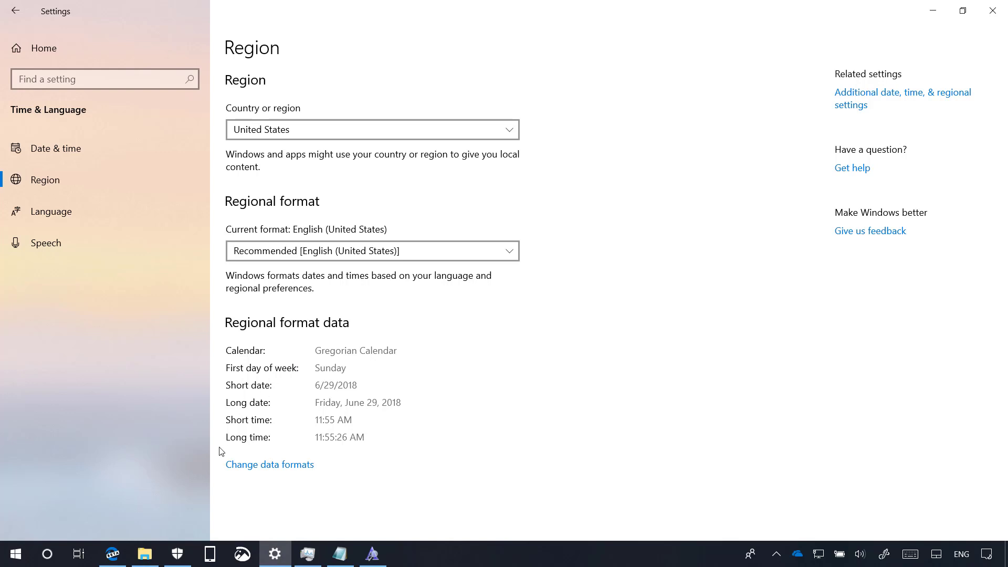
left_click(257, 468)
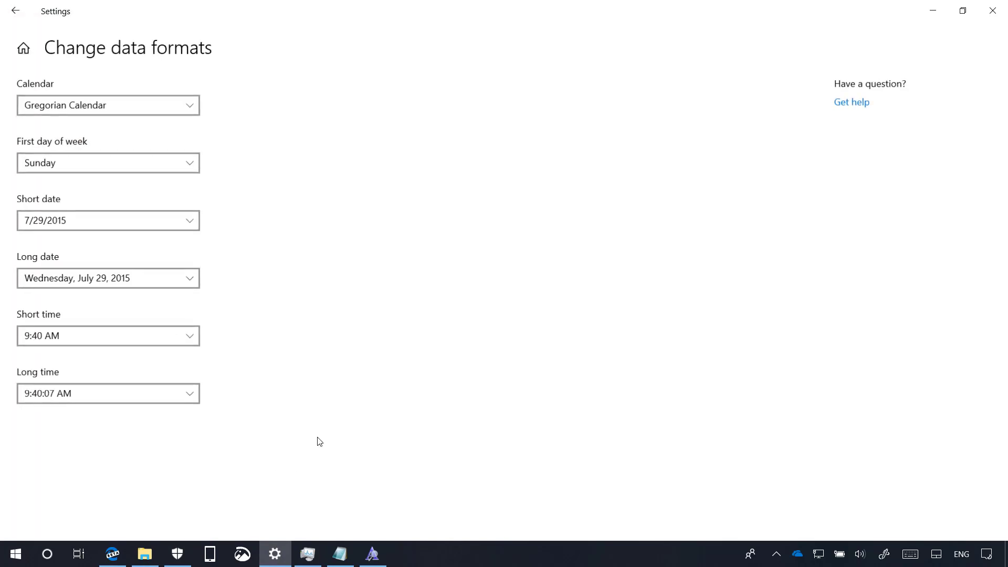
Step: Inspect the calendar, first day of week (Sunday) and long date choices unchanged, then return to Region
left_click(121, 104)
left_click(324, 118)
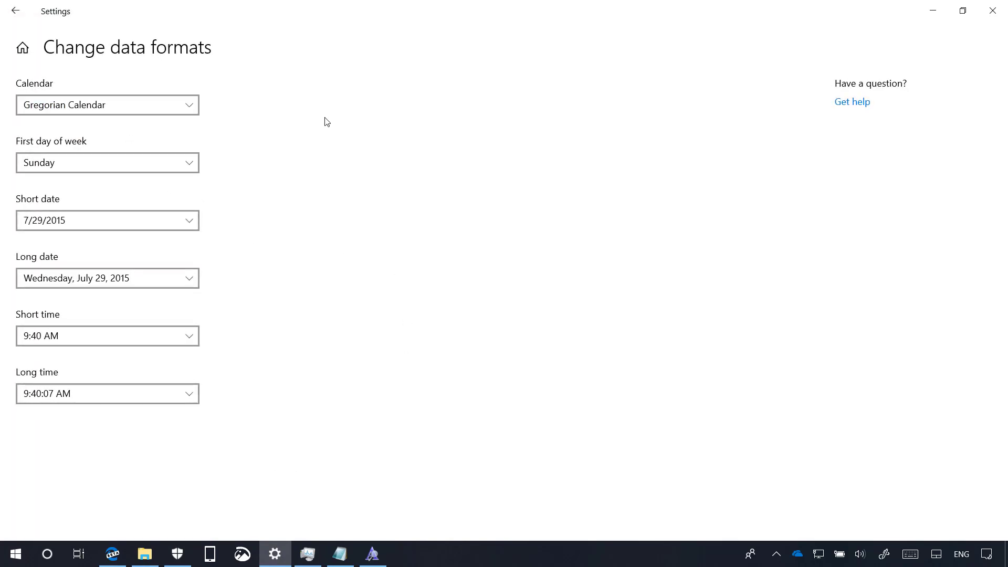
left_click(113, 106)
left_click(96, 163)
left_click(95, 167)
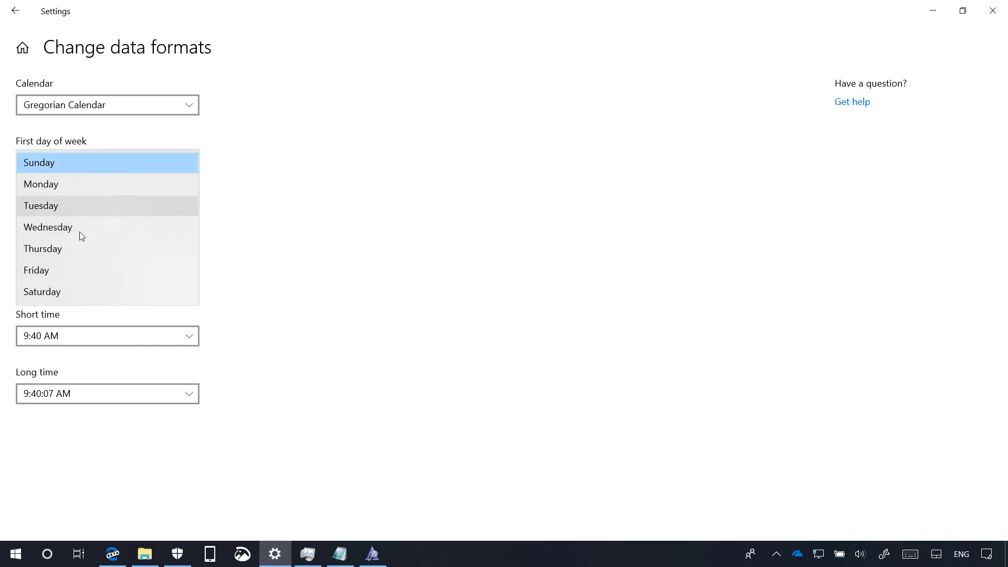
left_click(293, 211)
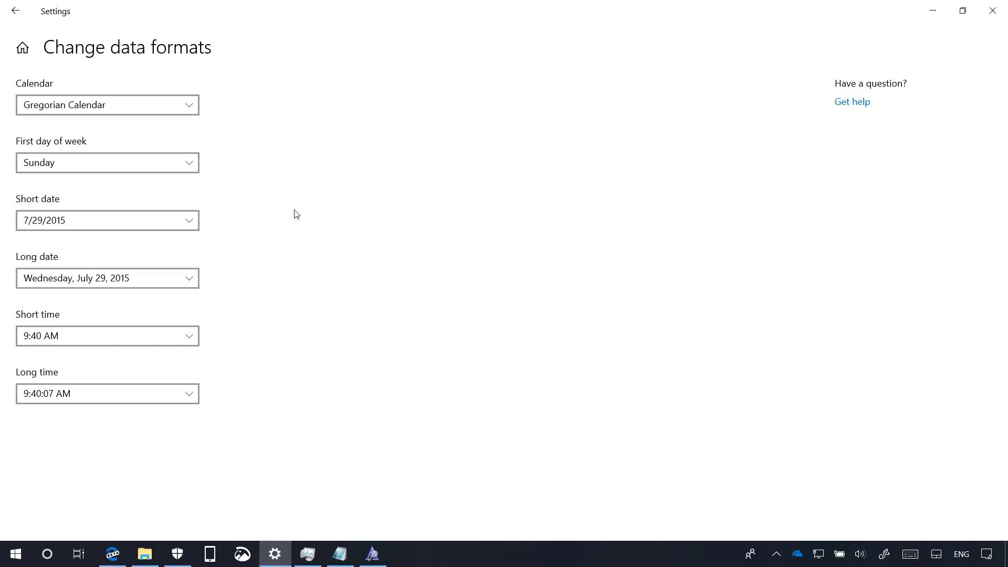
left_click(103, 290)
left_click(265, 273)
left_click(21, 16)
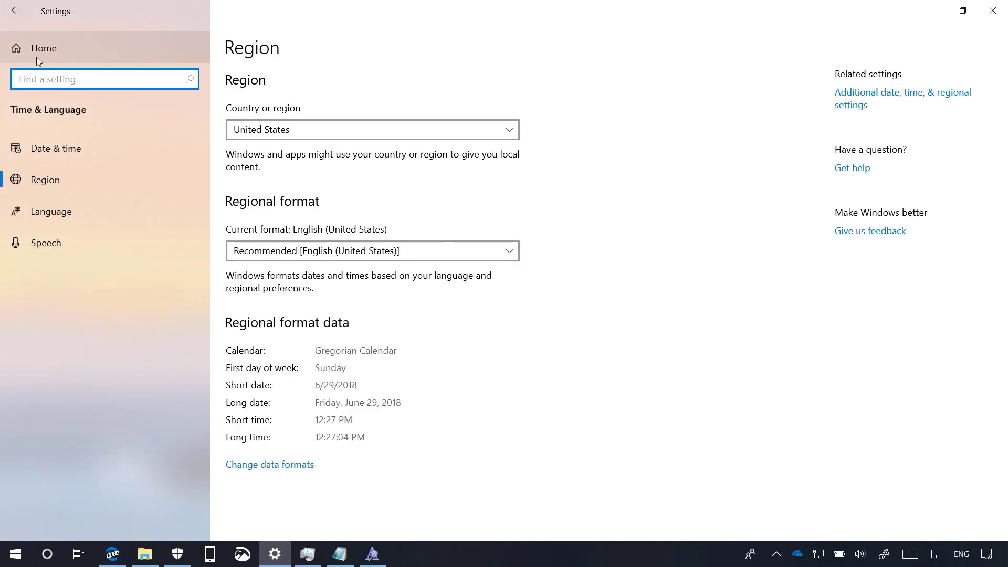
Step: Go from Settings home to the Ease of Access Display page, showing 125% scaling
left_click(92, 62)
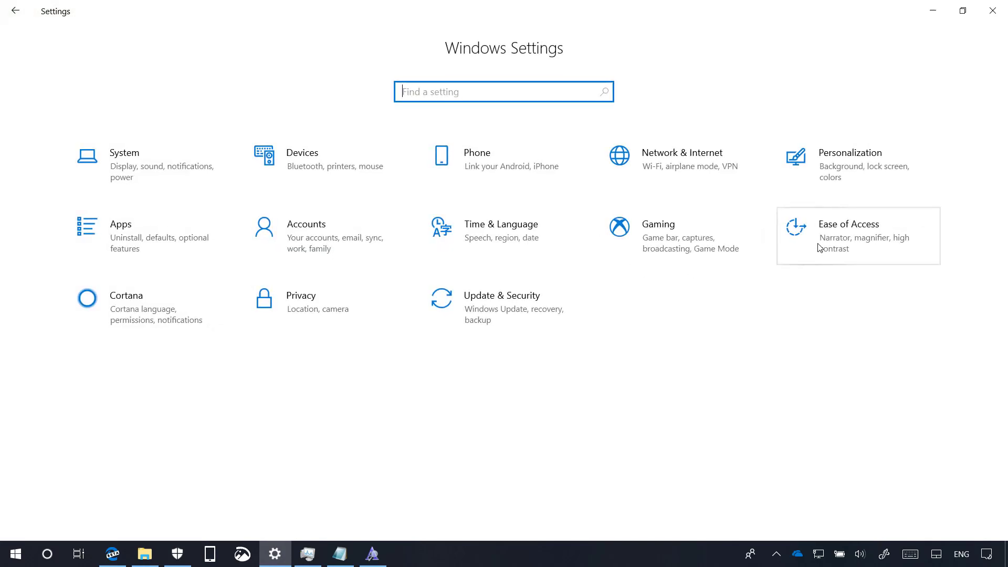
left_click(858, 236)
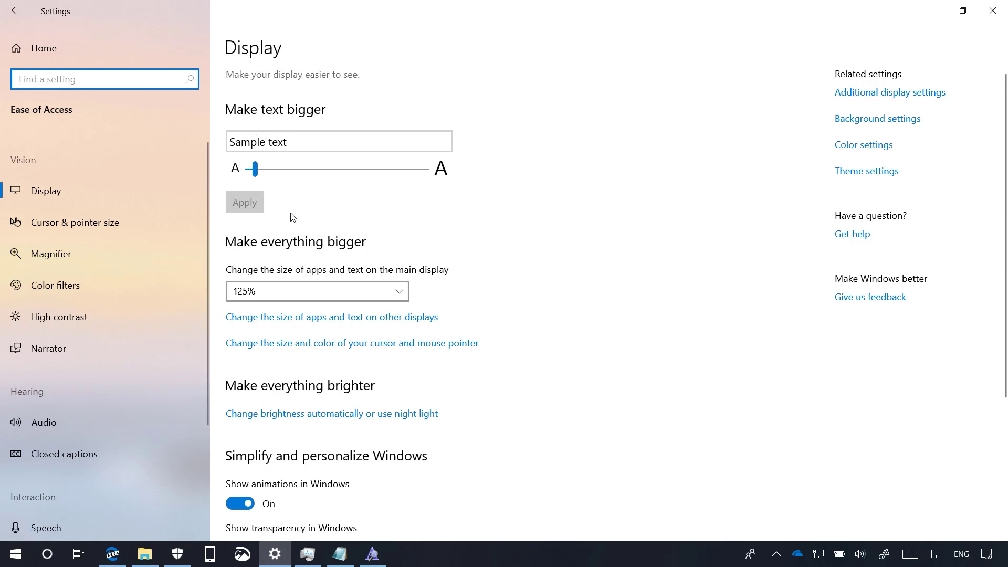
Step: Review Narrator keyboard settings, keeping Standard layout and Caps Lock or Insert as modifier
left_click(112, 344)
scroll(571, 268, "down", 15)
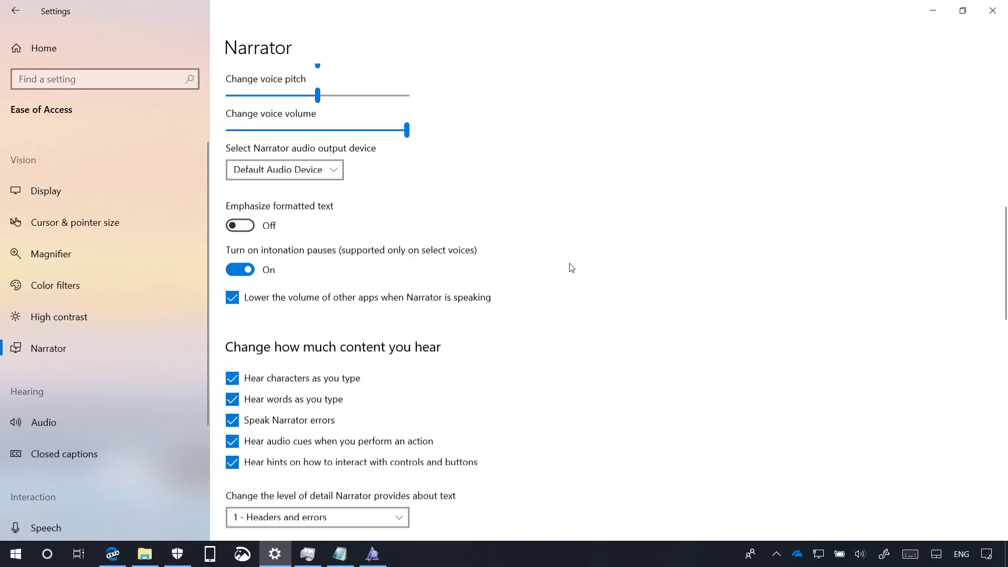
scroll(571, 268, "down", 2)
scroll(571, 267, "down", 6)
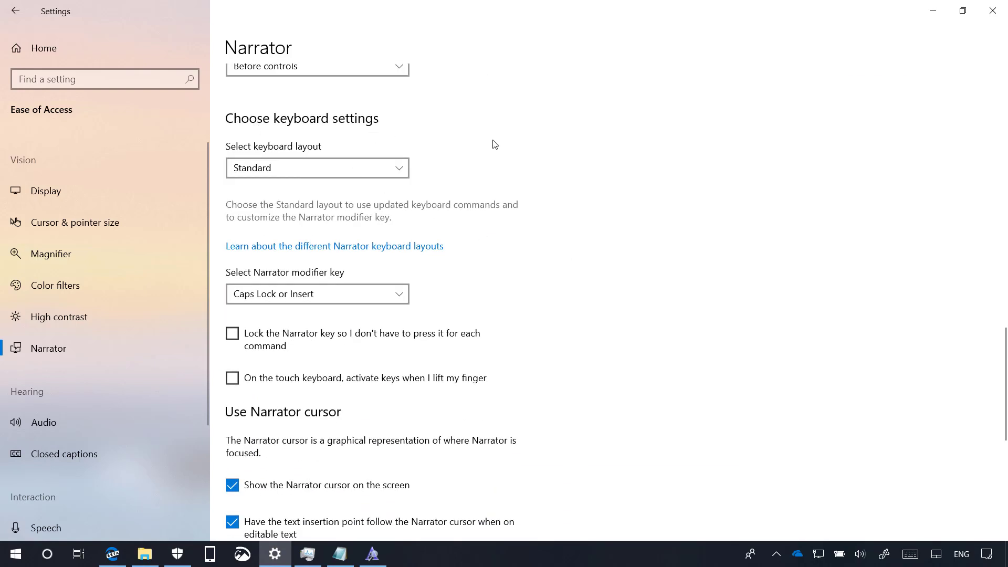
left_click(361, 174)
left_click(367, 171)
left_click(336, 302)
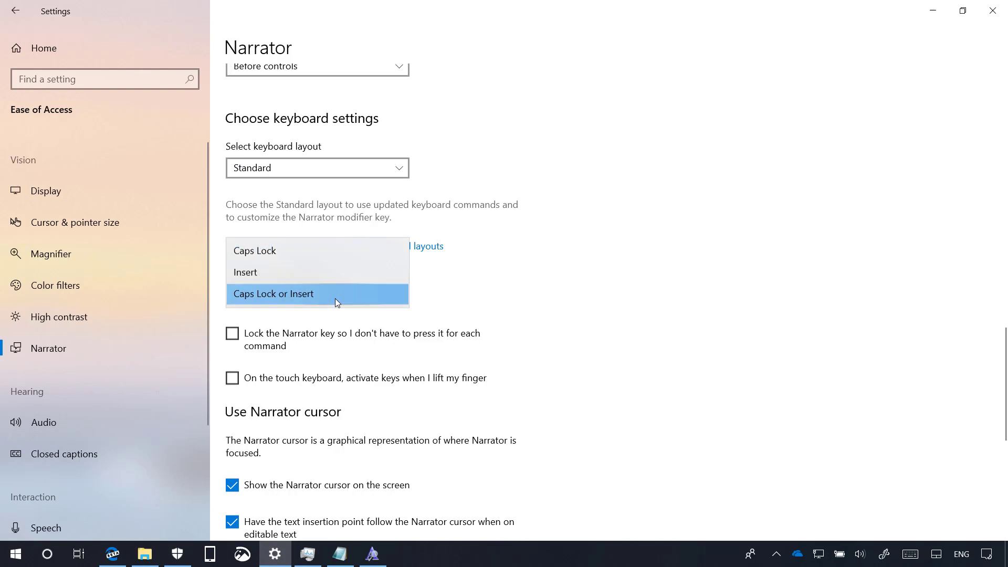
left_click(335, 298)
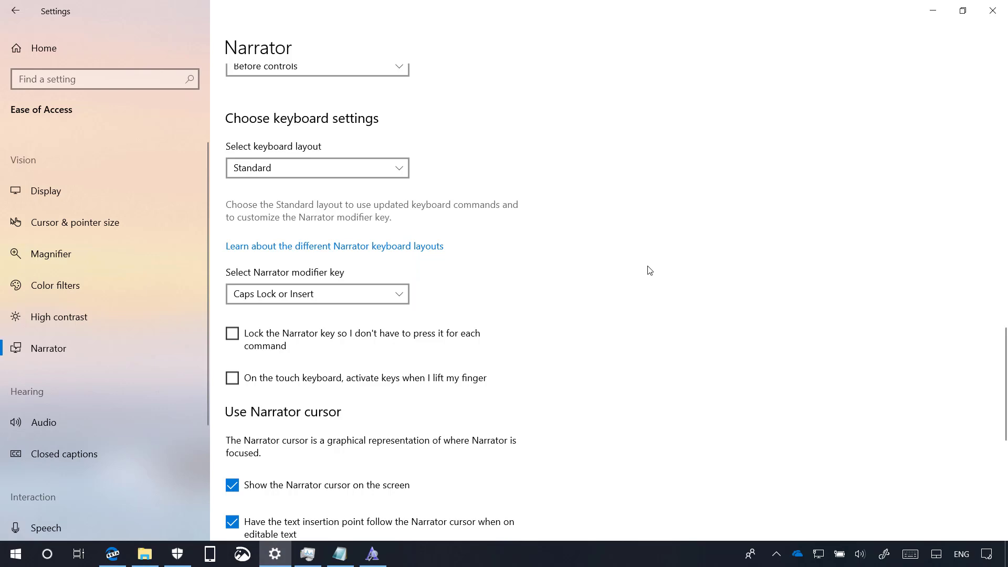
Step: Switch Use Narrator on, bringing up the Narrator QuickStart guide
scroll(653, 270, "up", 15)
scroll(649, 270, "up", 1)
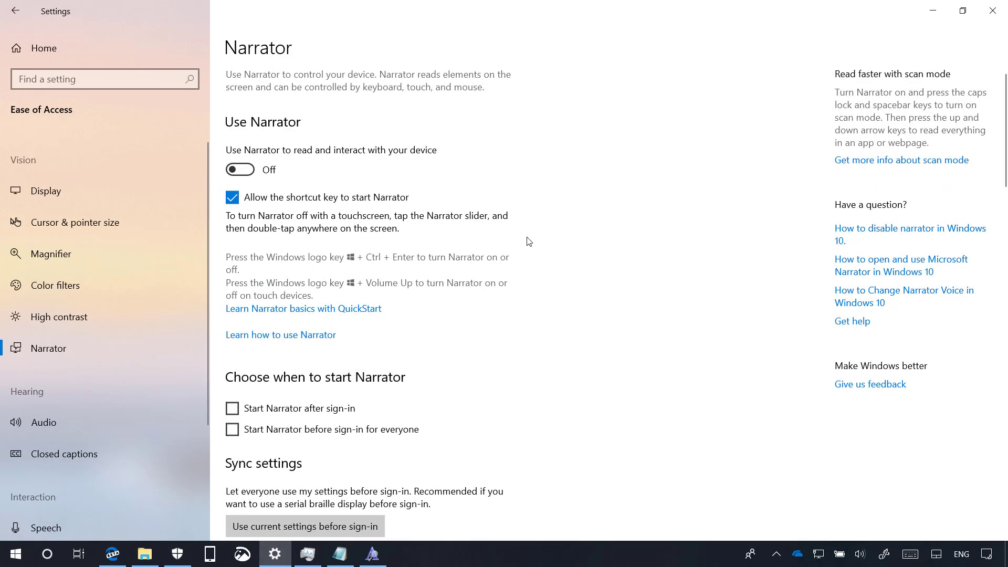
left_click(240, 169)
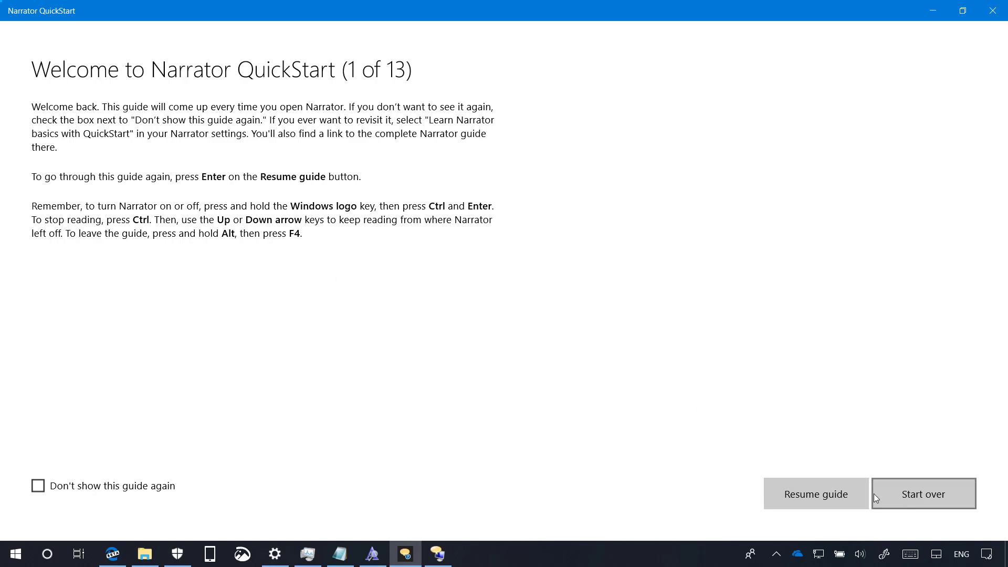
Step: Close the Narrator QuickStart guide, returning to the Narrator settings page
left_click(994, 16)
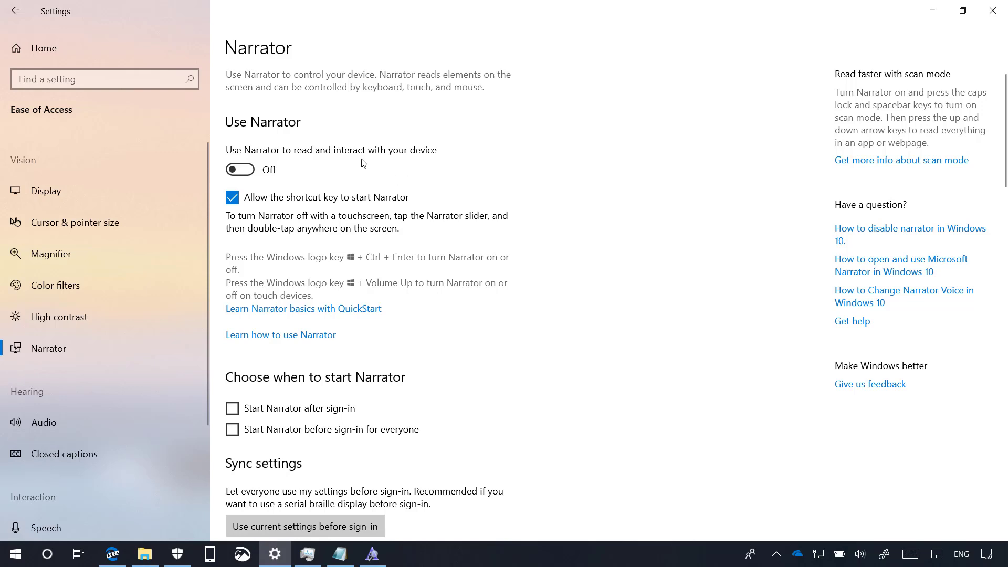
Step: Go back to Settings home and view Cortana's Cortana across my devices options
key("alt+Left")
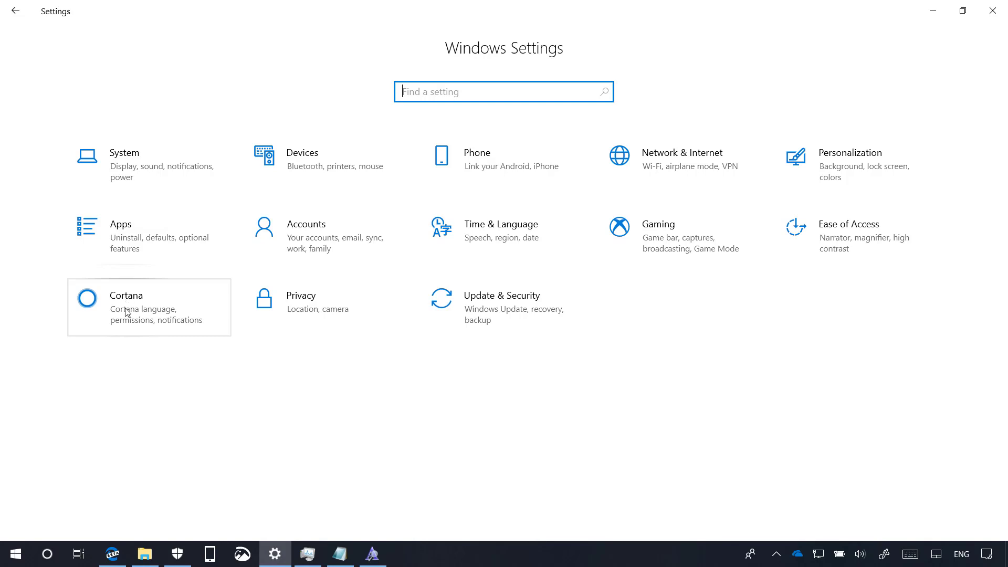
left_click(142, 304)
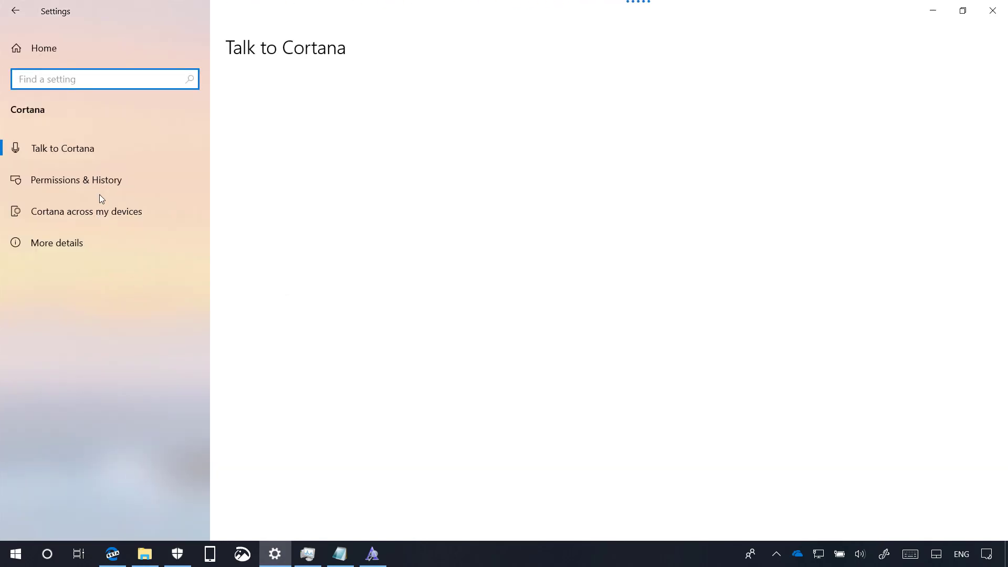
left_click(93, 217)
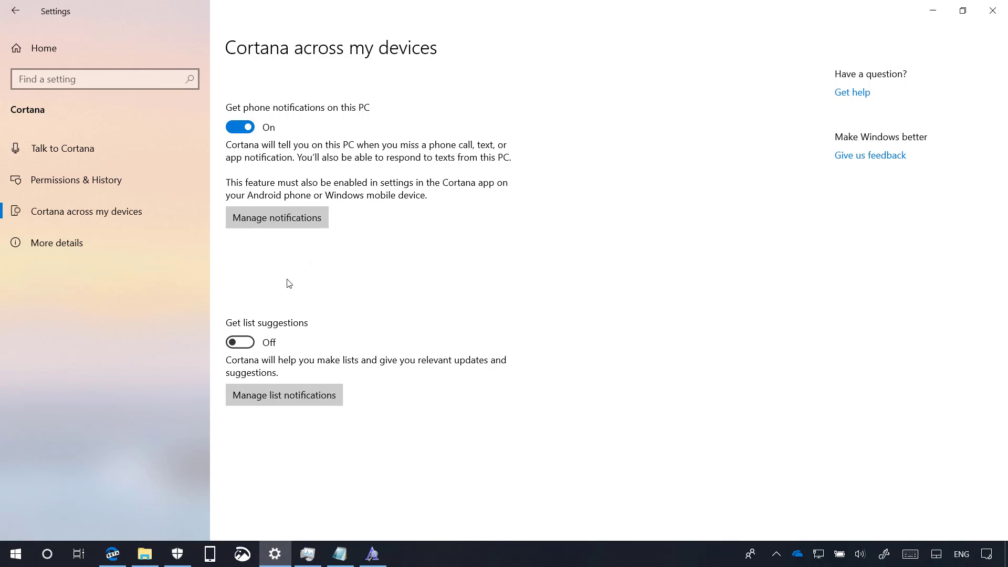
Step: Navigate from Settings home to Privacy > Diagnostics & feedback
left_click(65, 50)
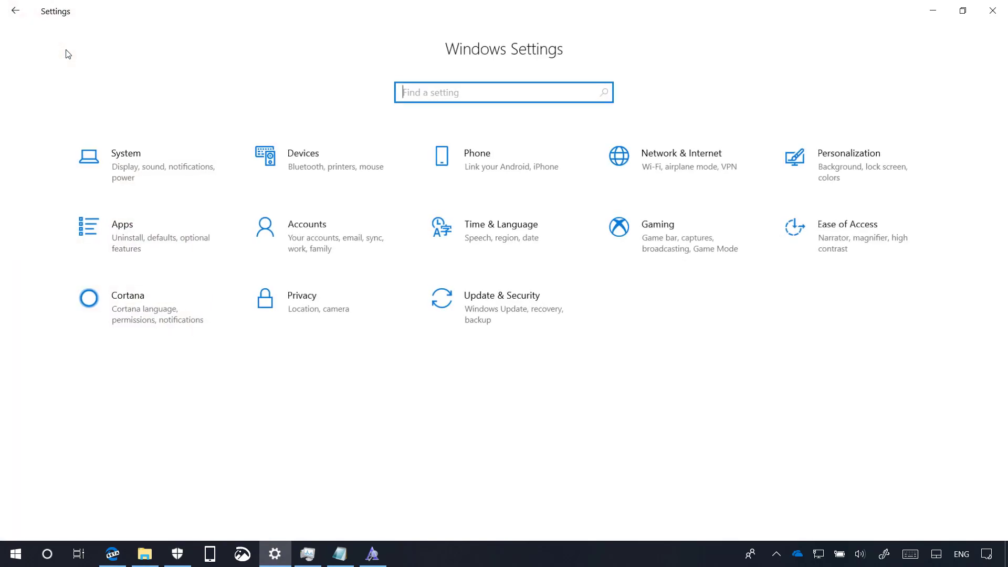
left_click(315, 317)
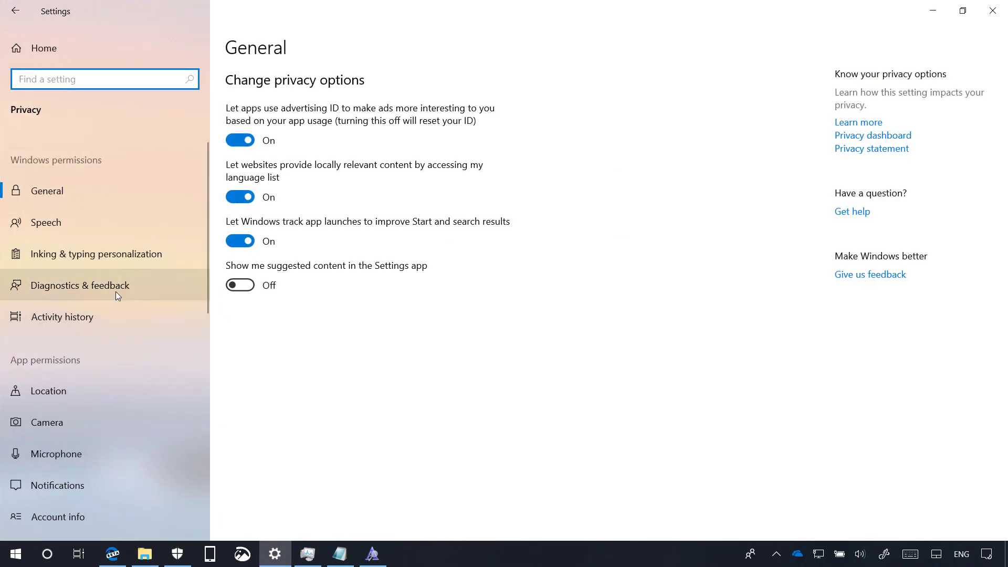
left_click(115, 292)
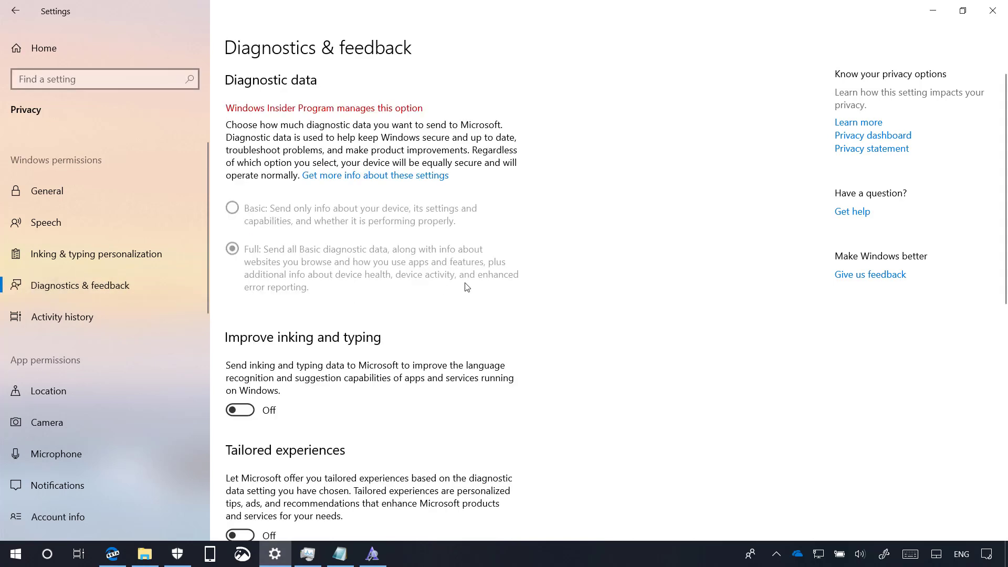
Step: Launch the Diagnostic Data Viewer from further down the Diagnostics & feedback page
scroll(466, 287, "down", 5)
scroll(467, 287, "down", 1)
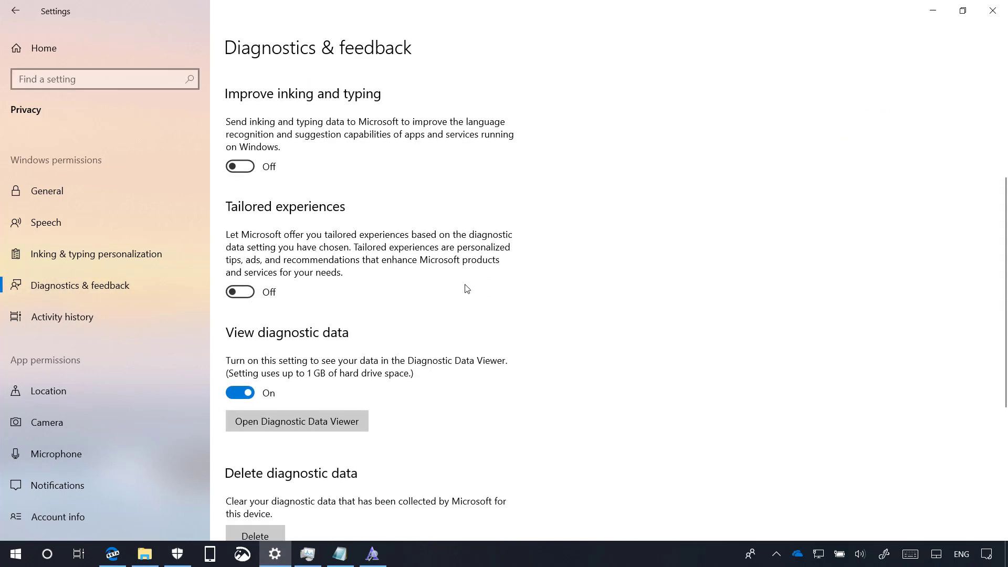
left_click(318, 421)
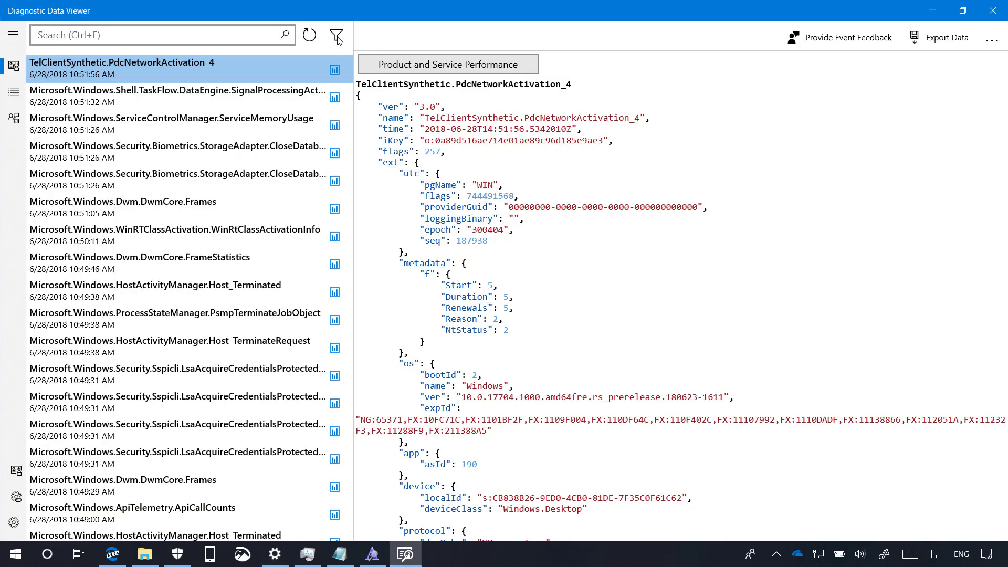
Step: Switch to the Problem reports list, then close Diagnostic Data Viewer with Alt+F4
left_click(17, 98)
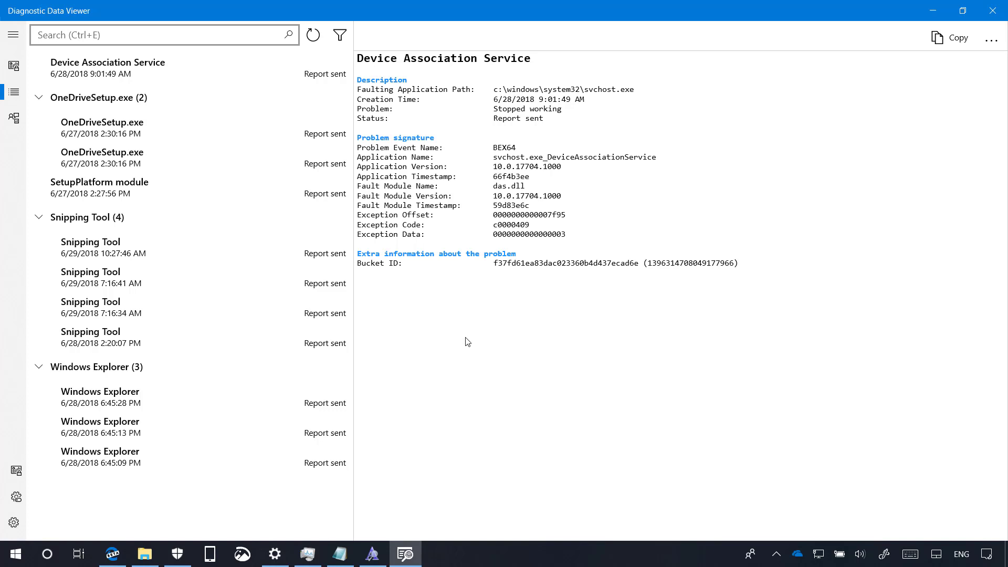
key("alt+F4")
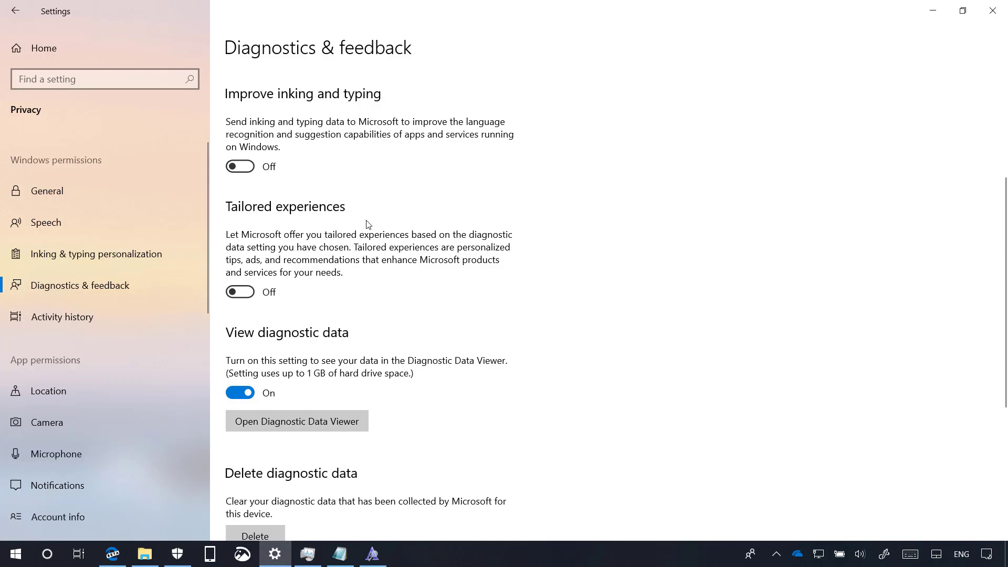
Step: View the Speech privacy page, then the Inking & typing personalization page
left_click(66, 225)
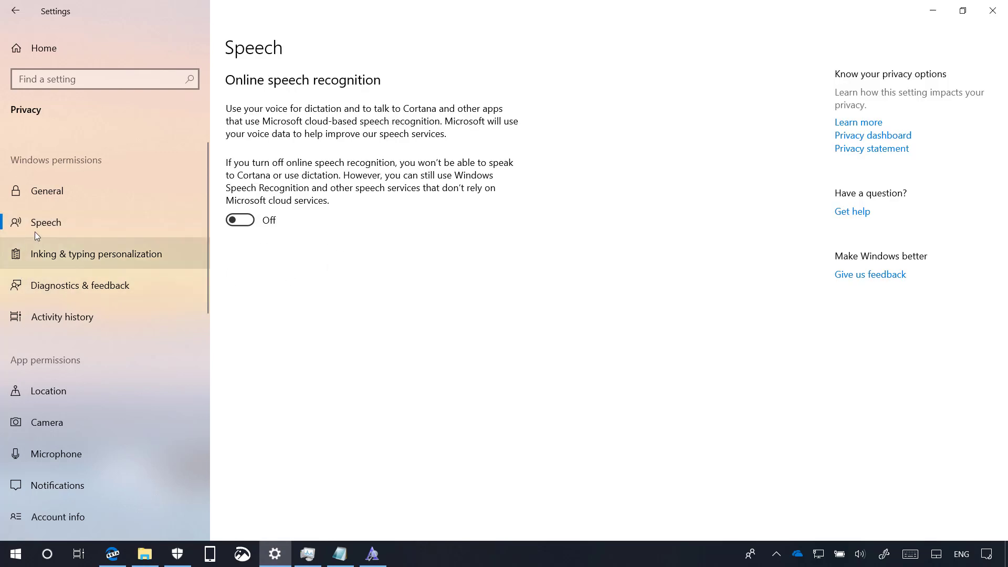
left_click(45, 257)
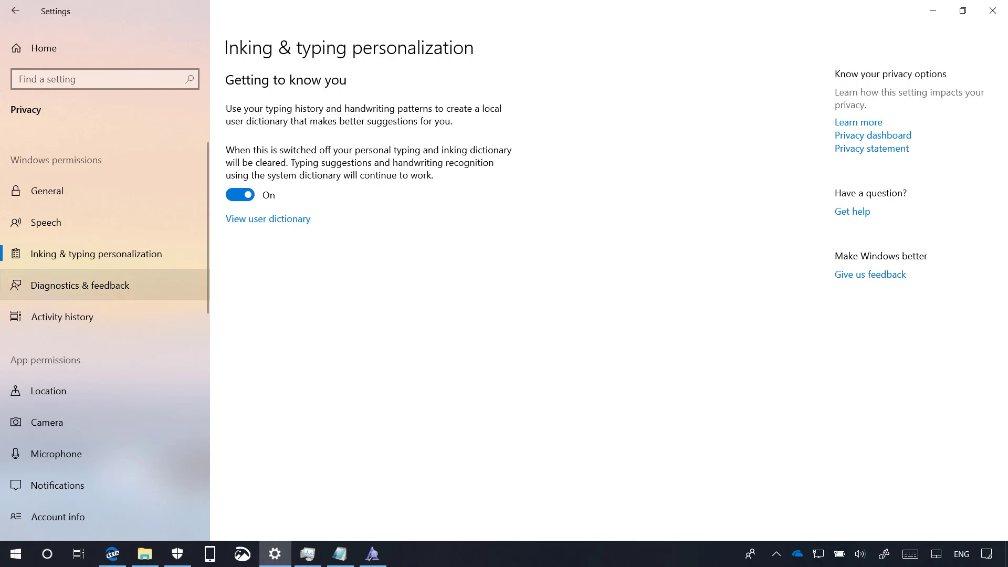
Step: Navigate from Settings home to Update & Security > Troubleshoot
left_click(64, 47)
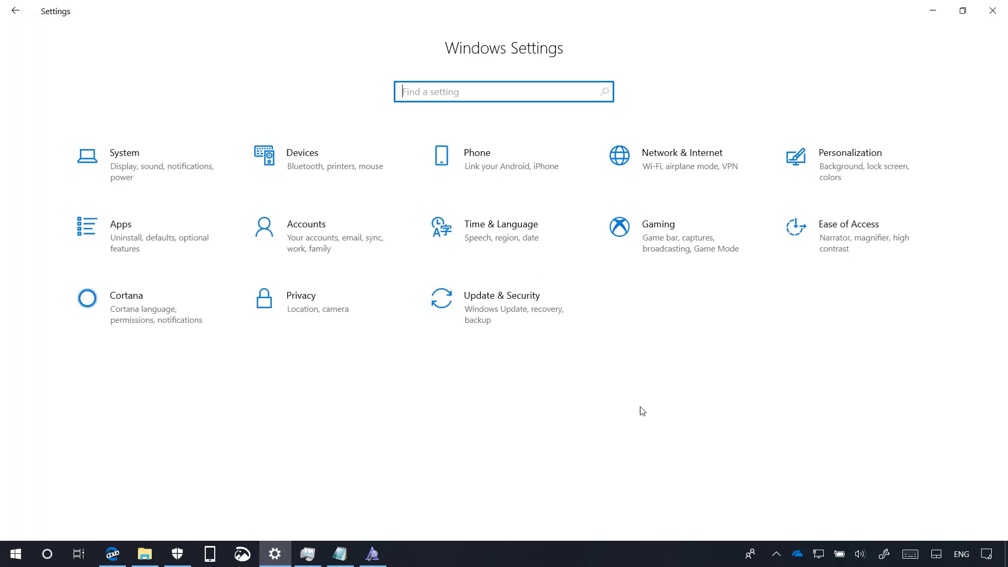
left_click(514, 319)
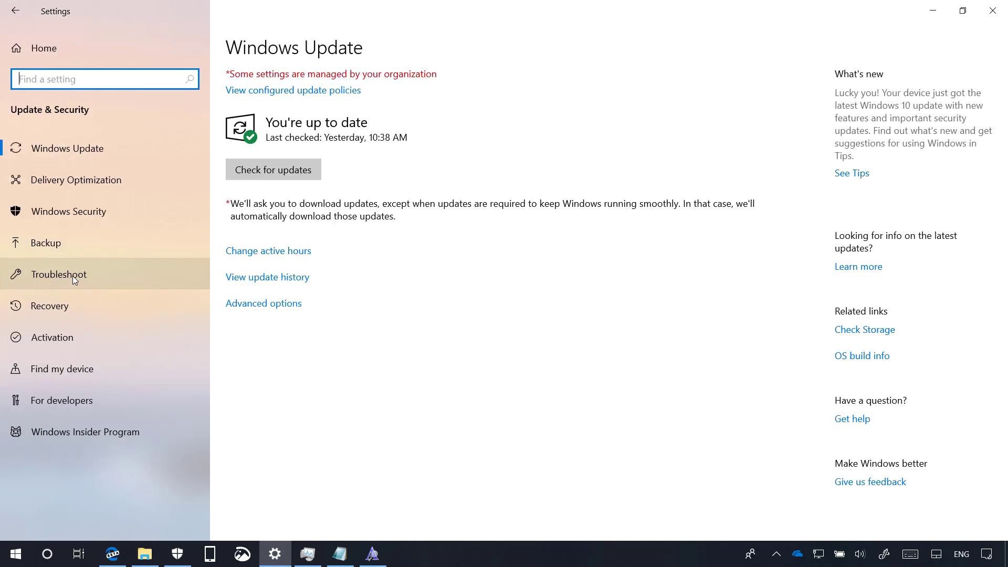
left_click(72, 275)
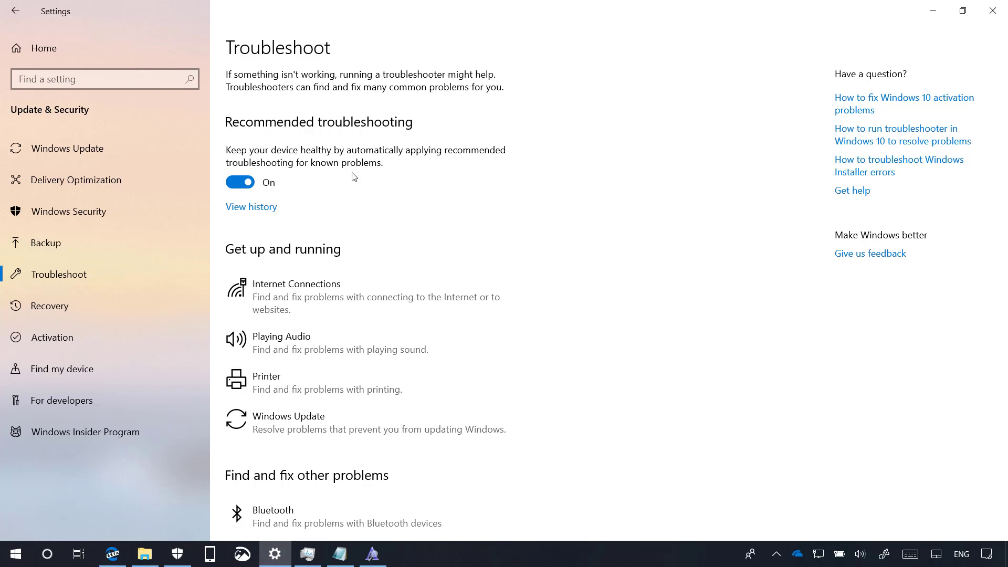
Step: Toggle Recommended troubleshooting off and on, review its history, then minimize Settings
left_click(267, 183)
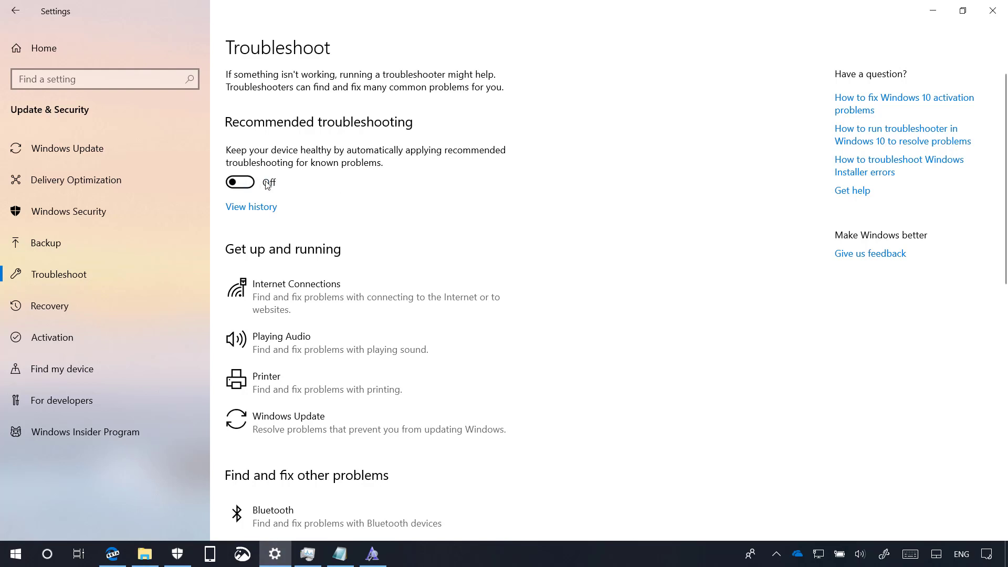
left_click(252, 186)
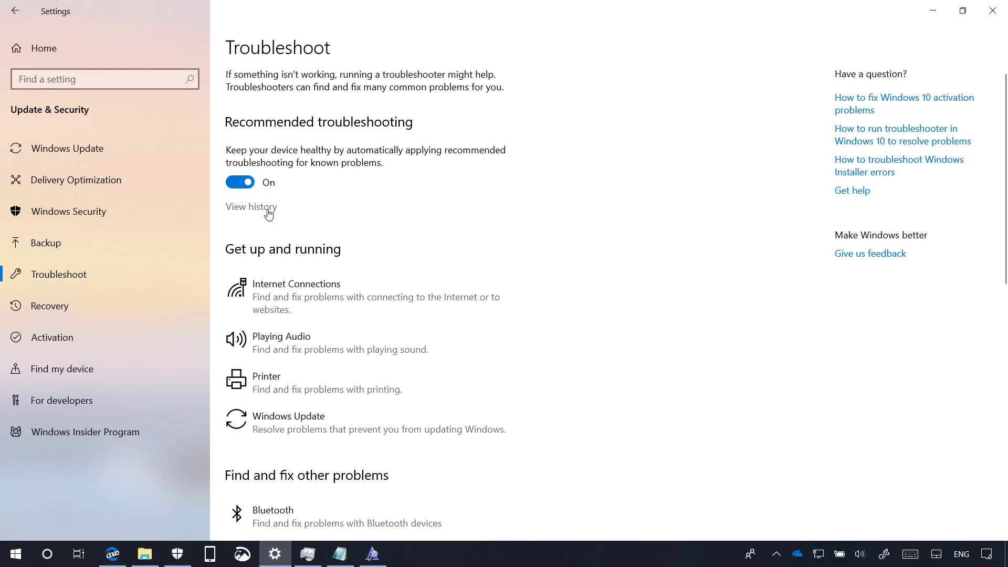
left_click(252, 206)
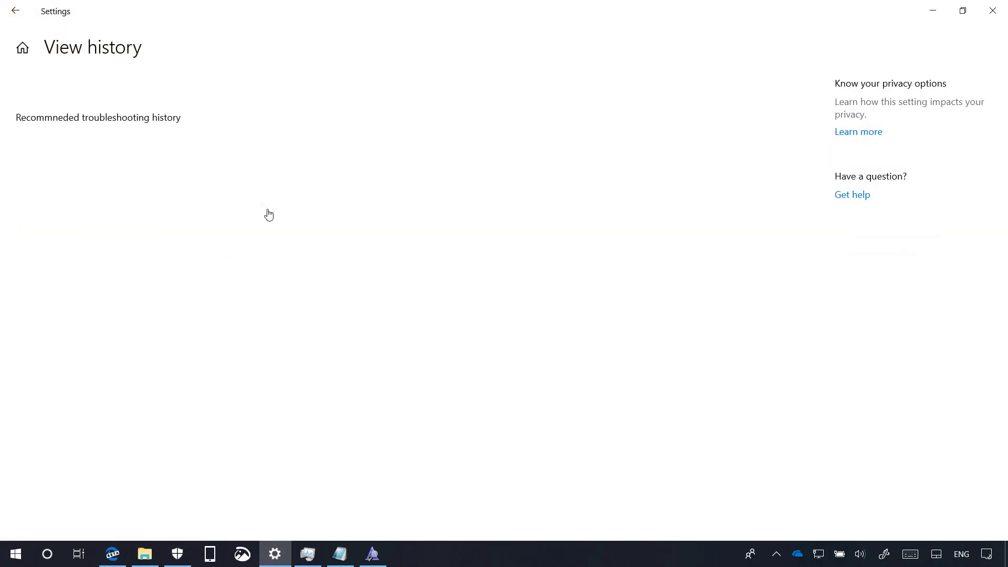
left_click(15, 11)
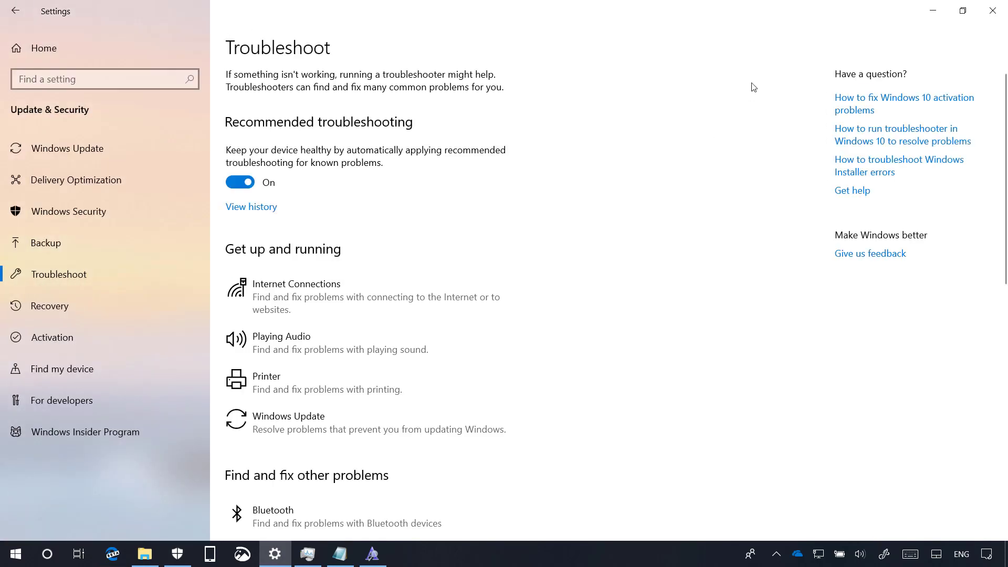
left_click(932, 12)
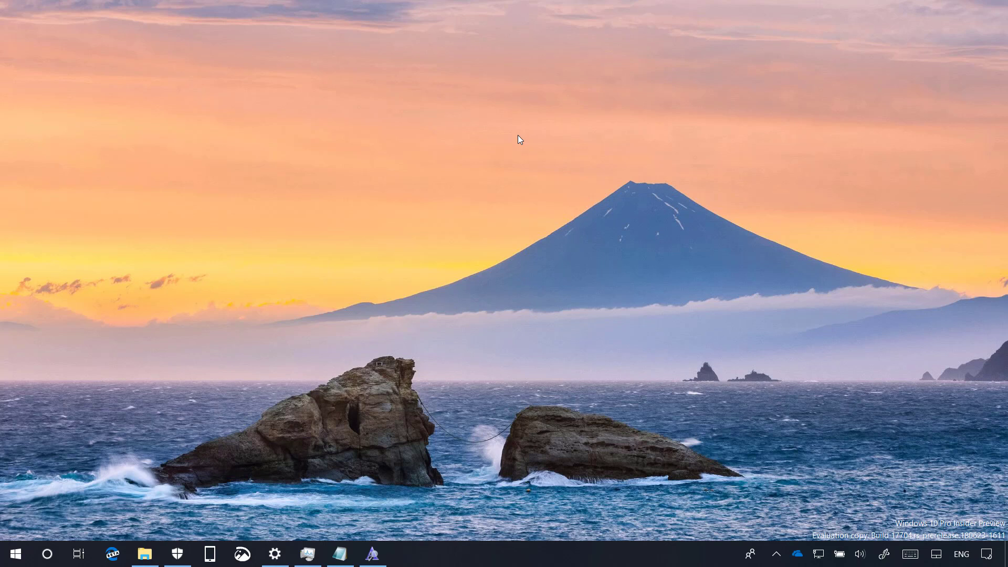
Step: Search Start for 'rename', open Rename this PC from About, cancel, and close Settings
key("super")
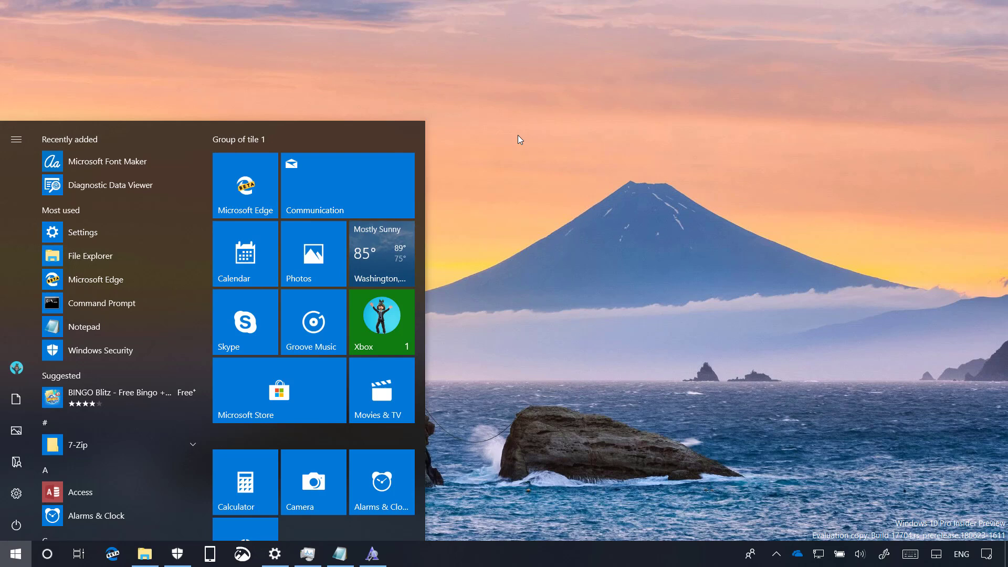
type("rename")
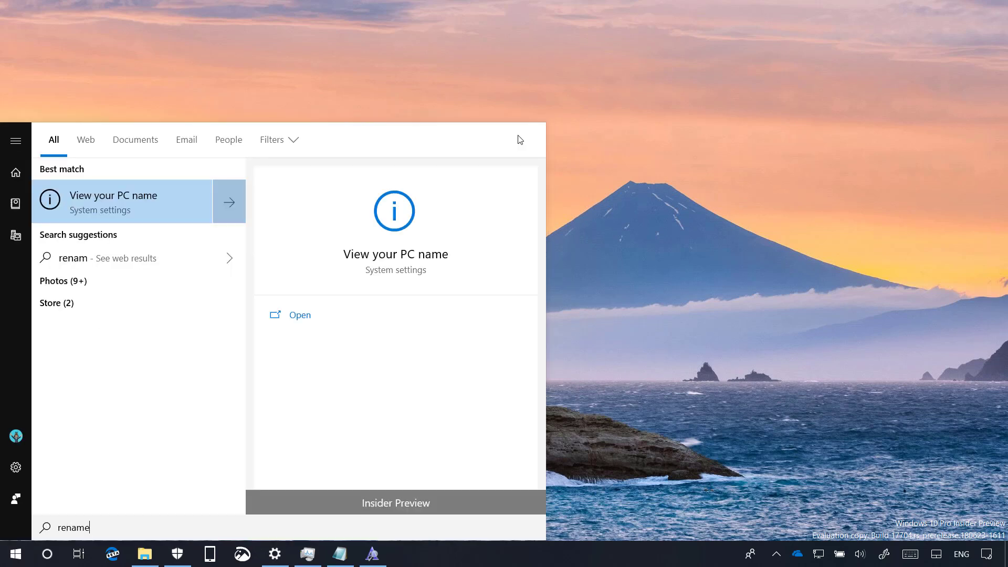
left_click(96, 204)
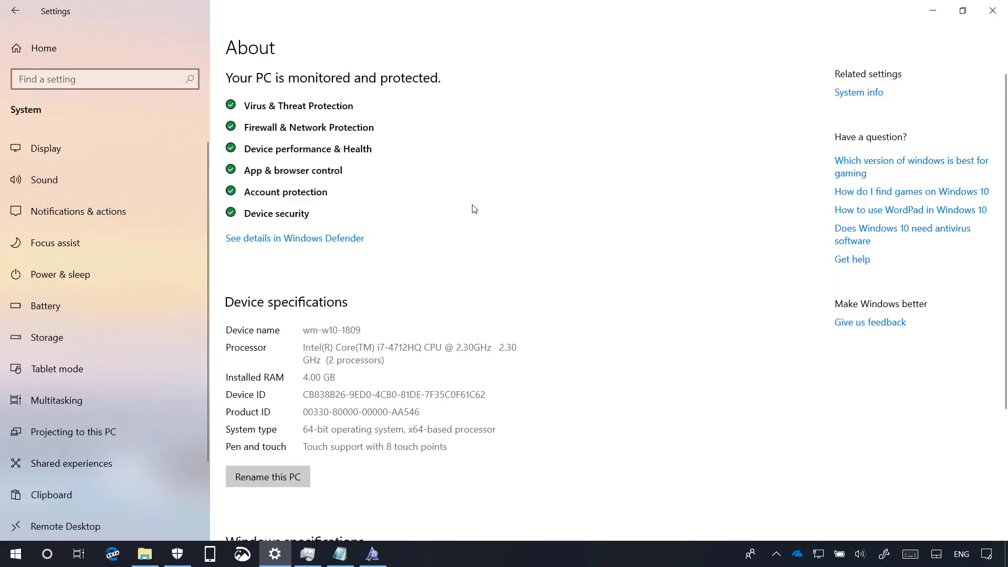
left_click(273, 477)
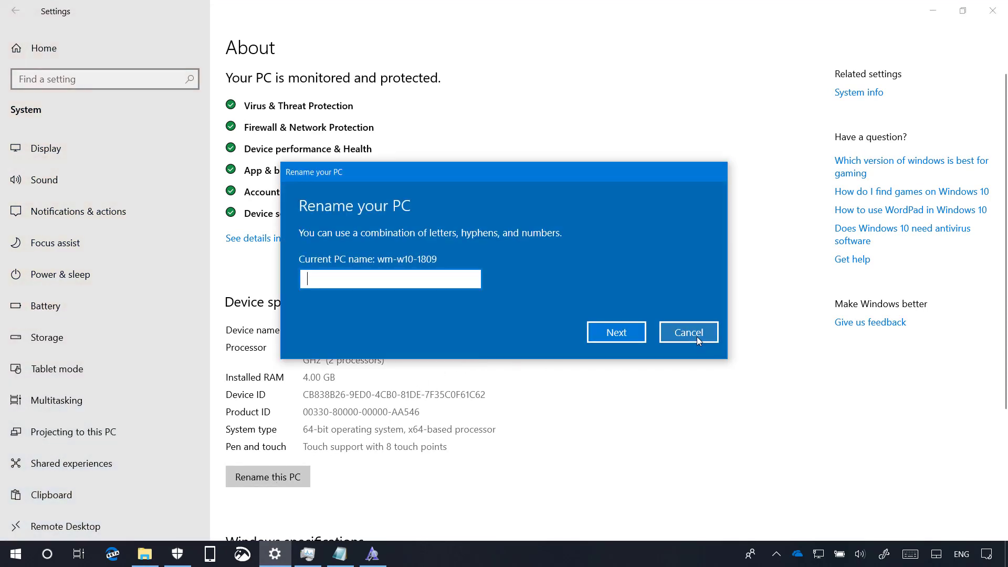
left_click(688, 332)
left_click(962, 11)
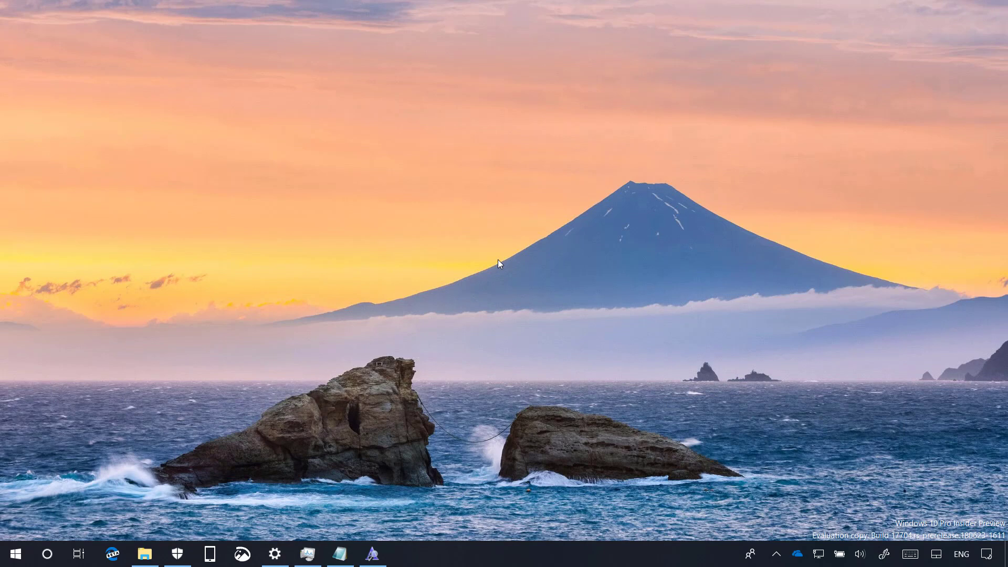
Step: Launch Microsoft Font Maker from Start search, maximize its letter grid, then show the desktop with Win+D
key("super")
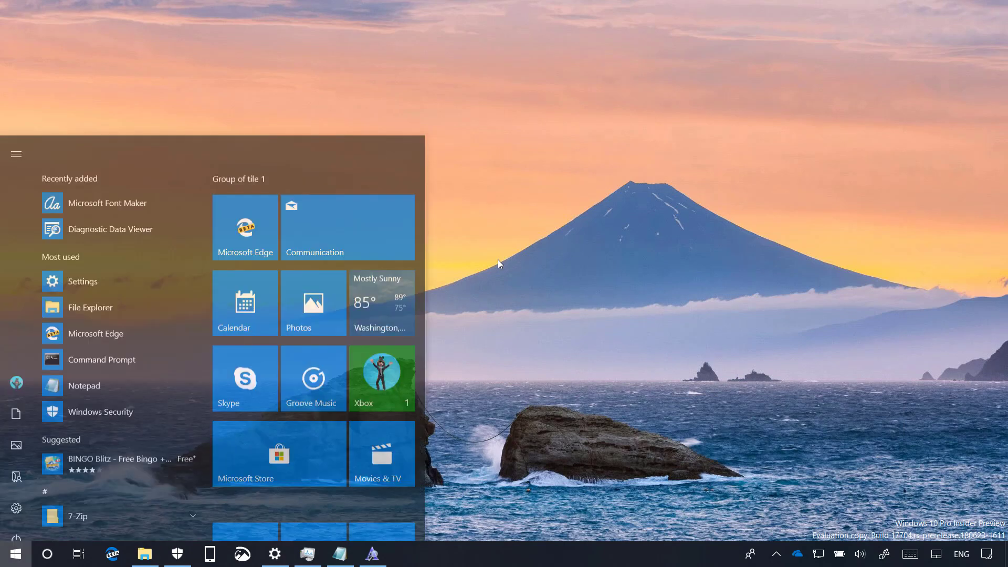
type("microft")
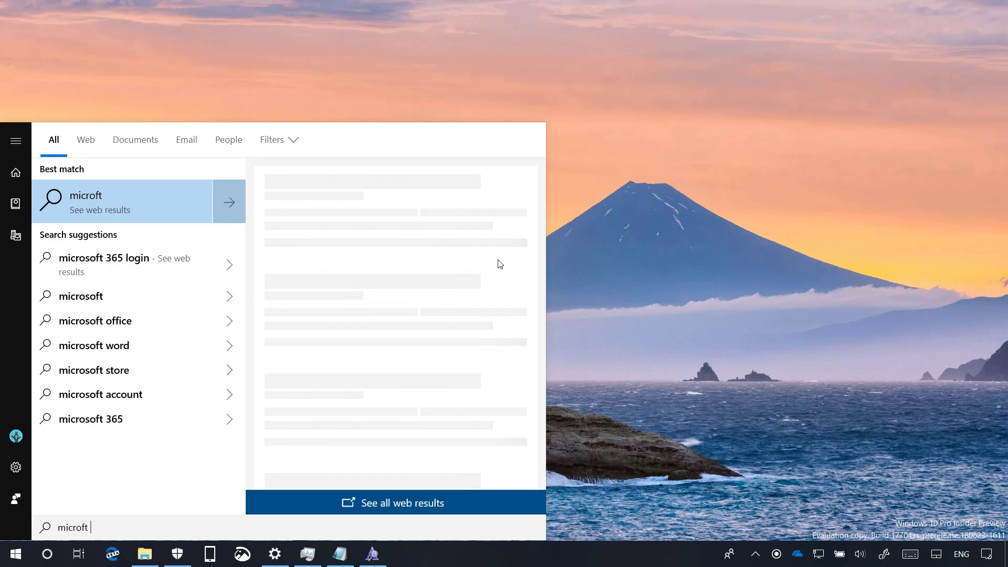
key("BackSpace")
key("BackSpace")
type("soft fo")
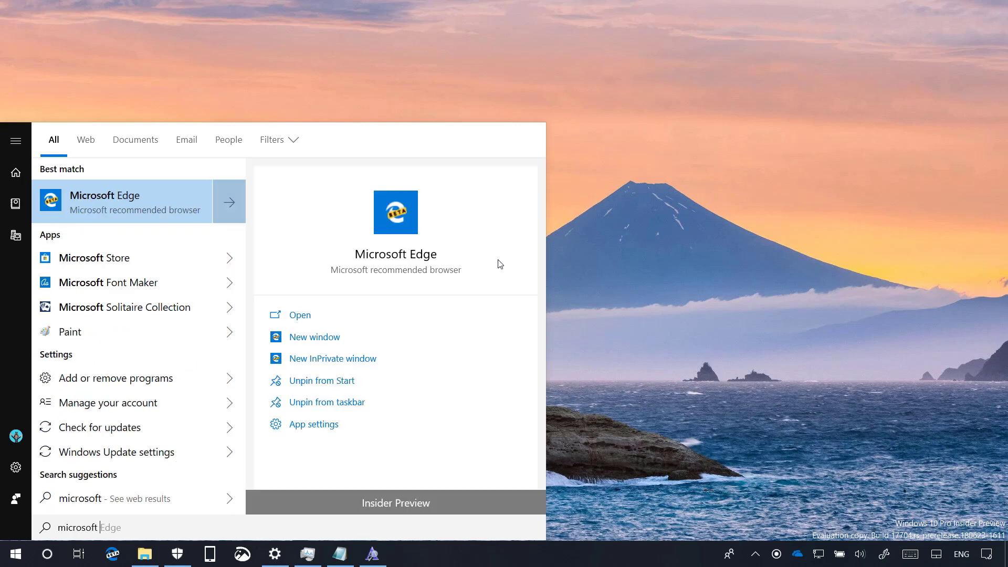
key("Return")
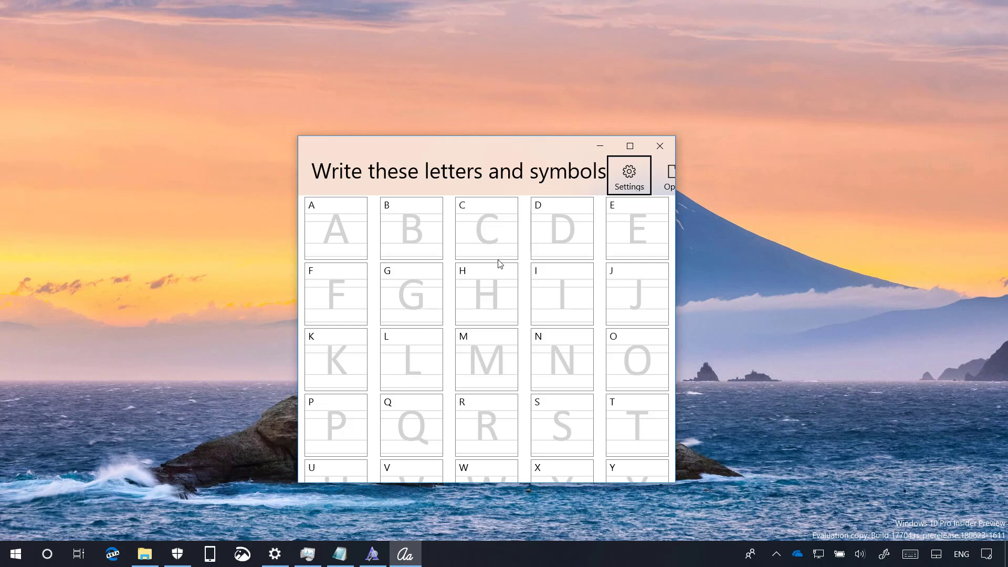
double_click(512, 153)
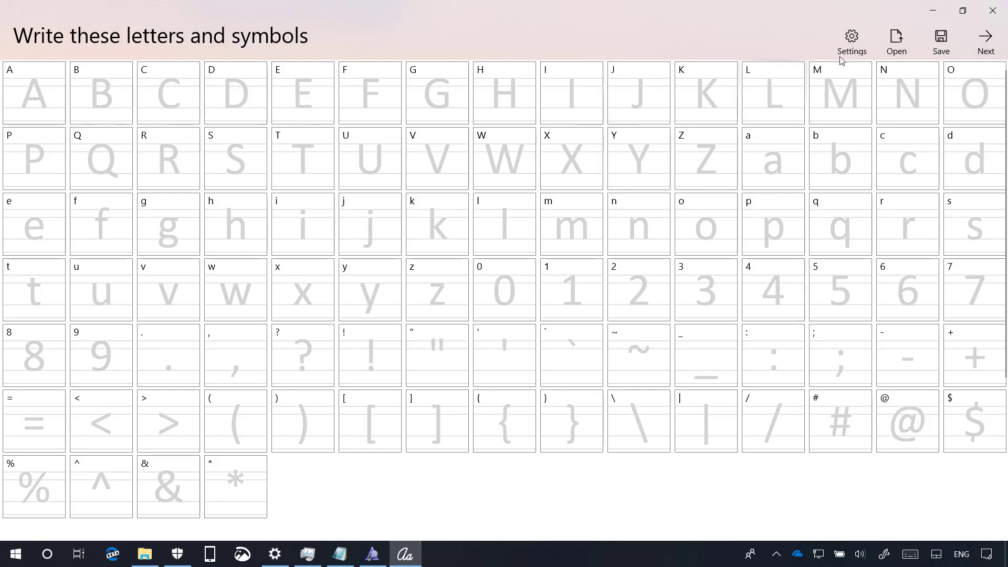
key("super+d")
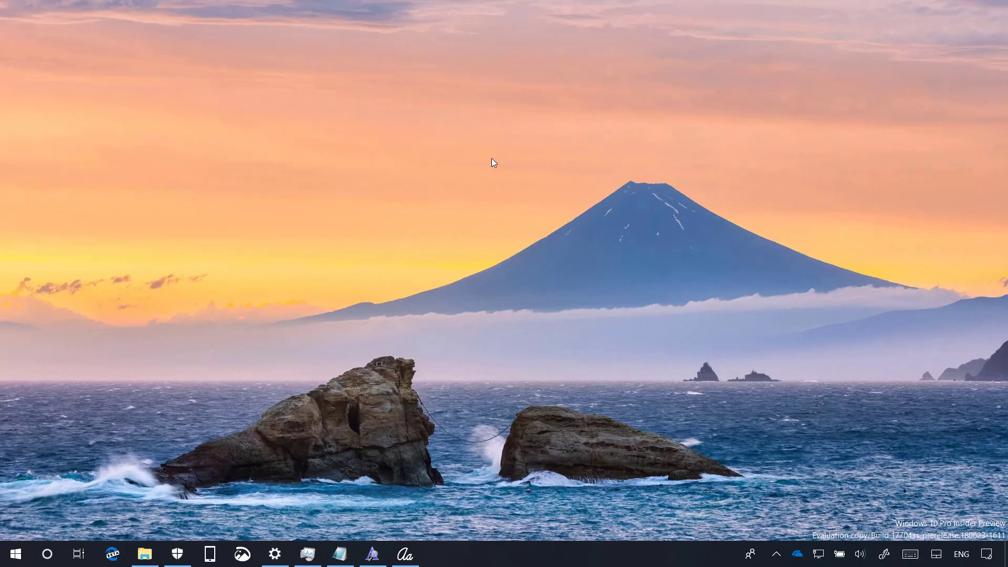